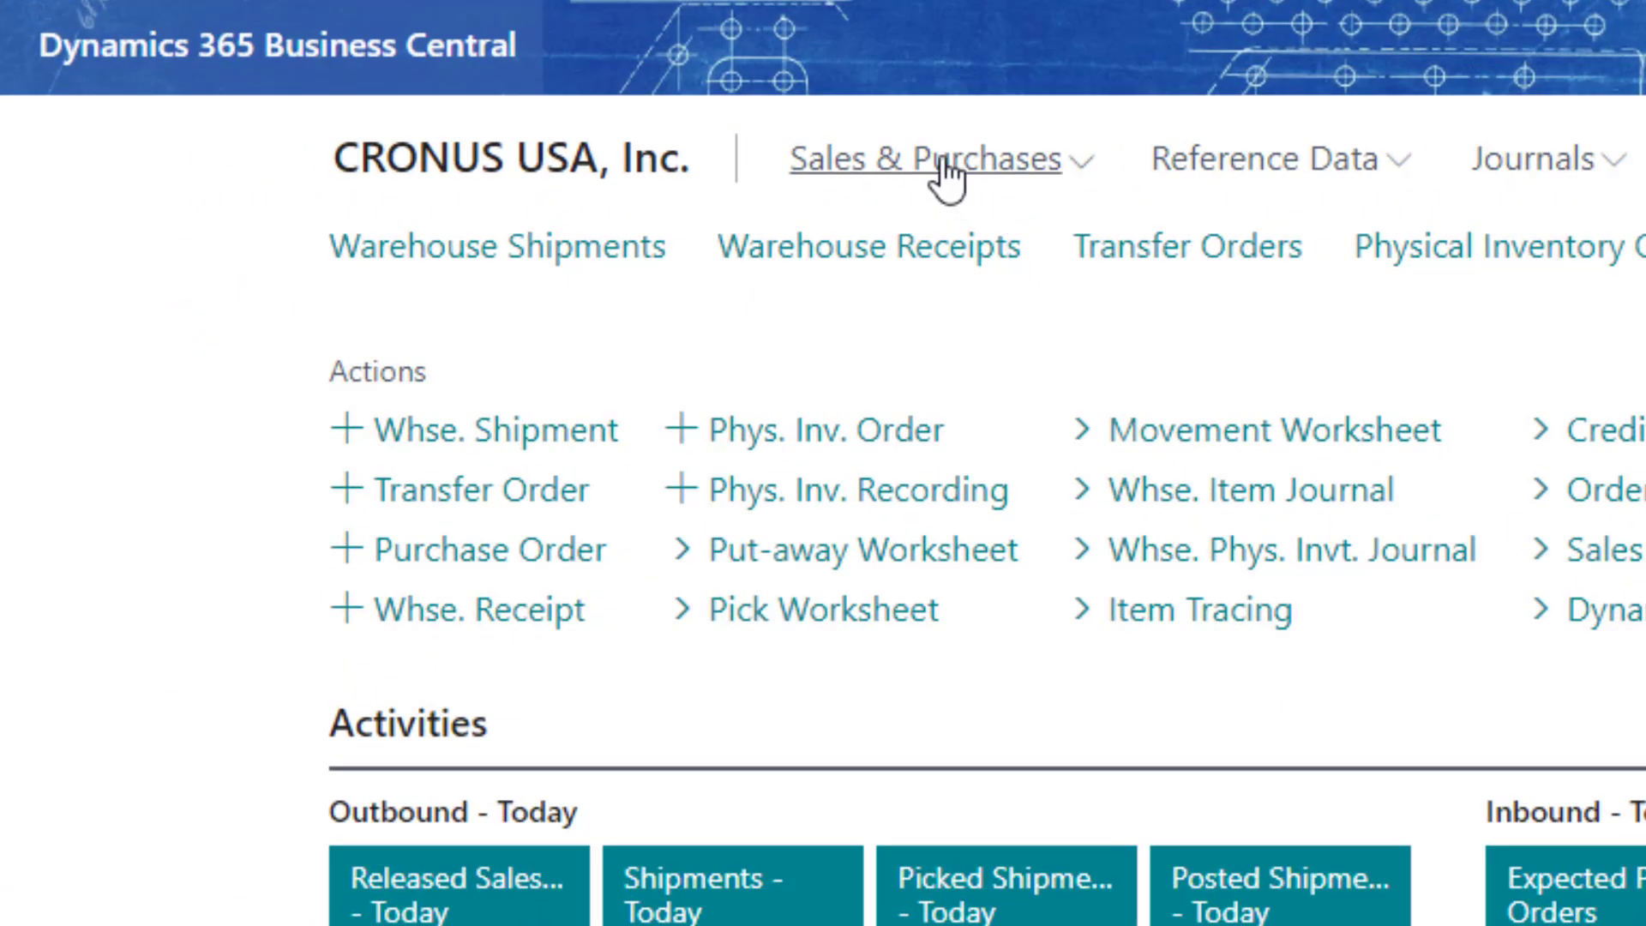
- Open the sales orders list and sort it by order number in descending order
click(947, 176)
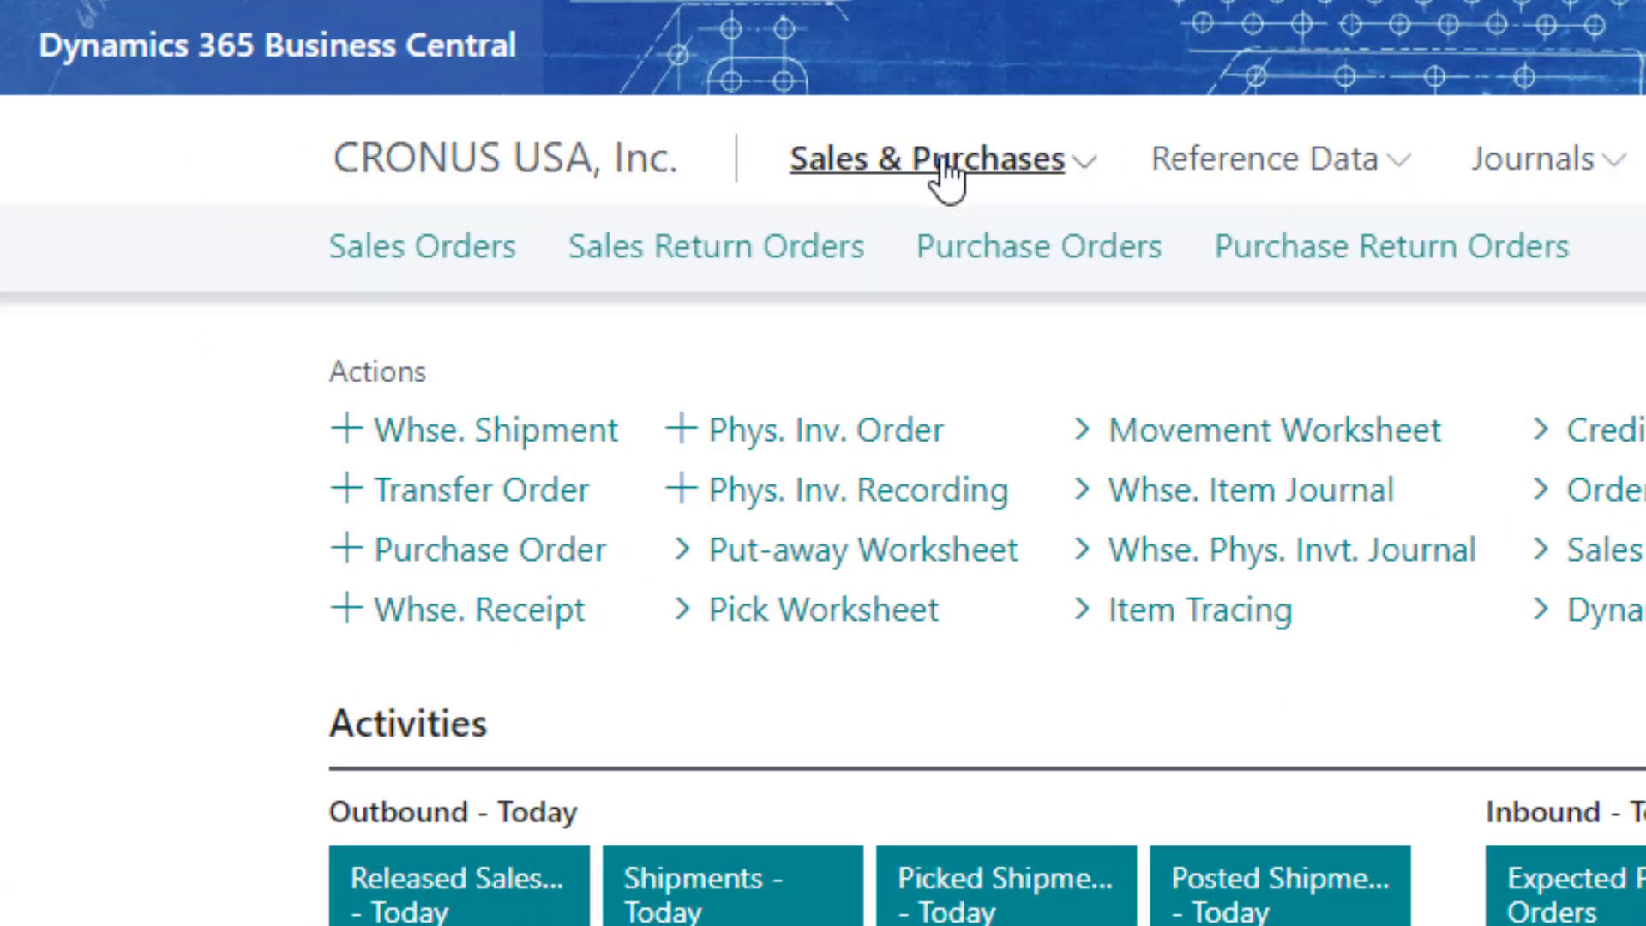
click(443, 248)
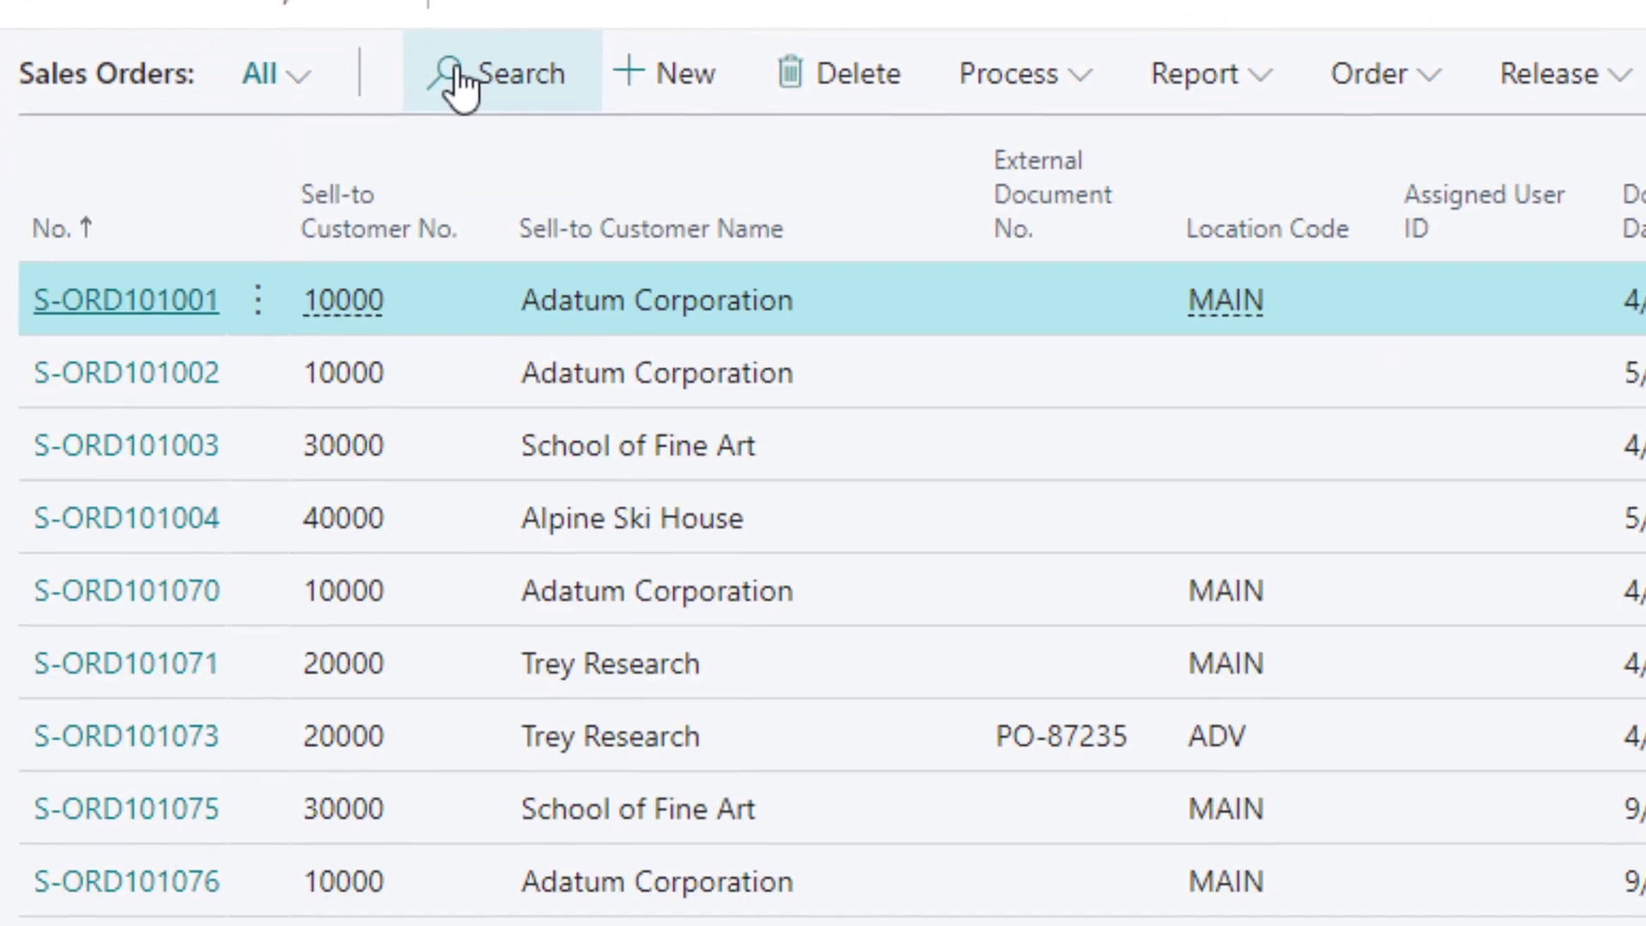
click(67, 215)
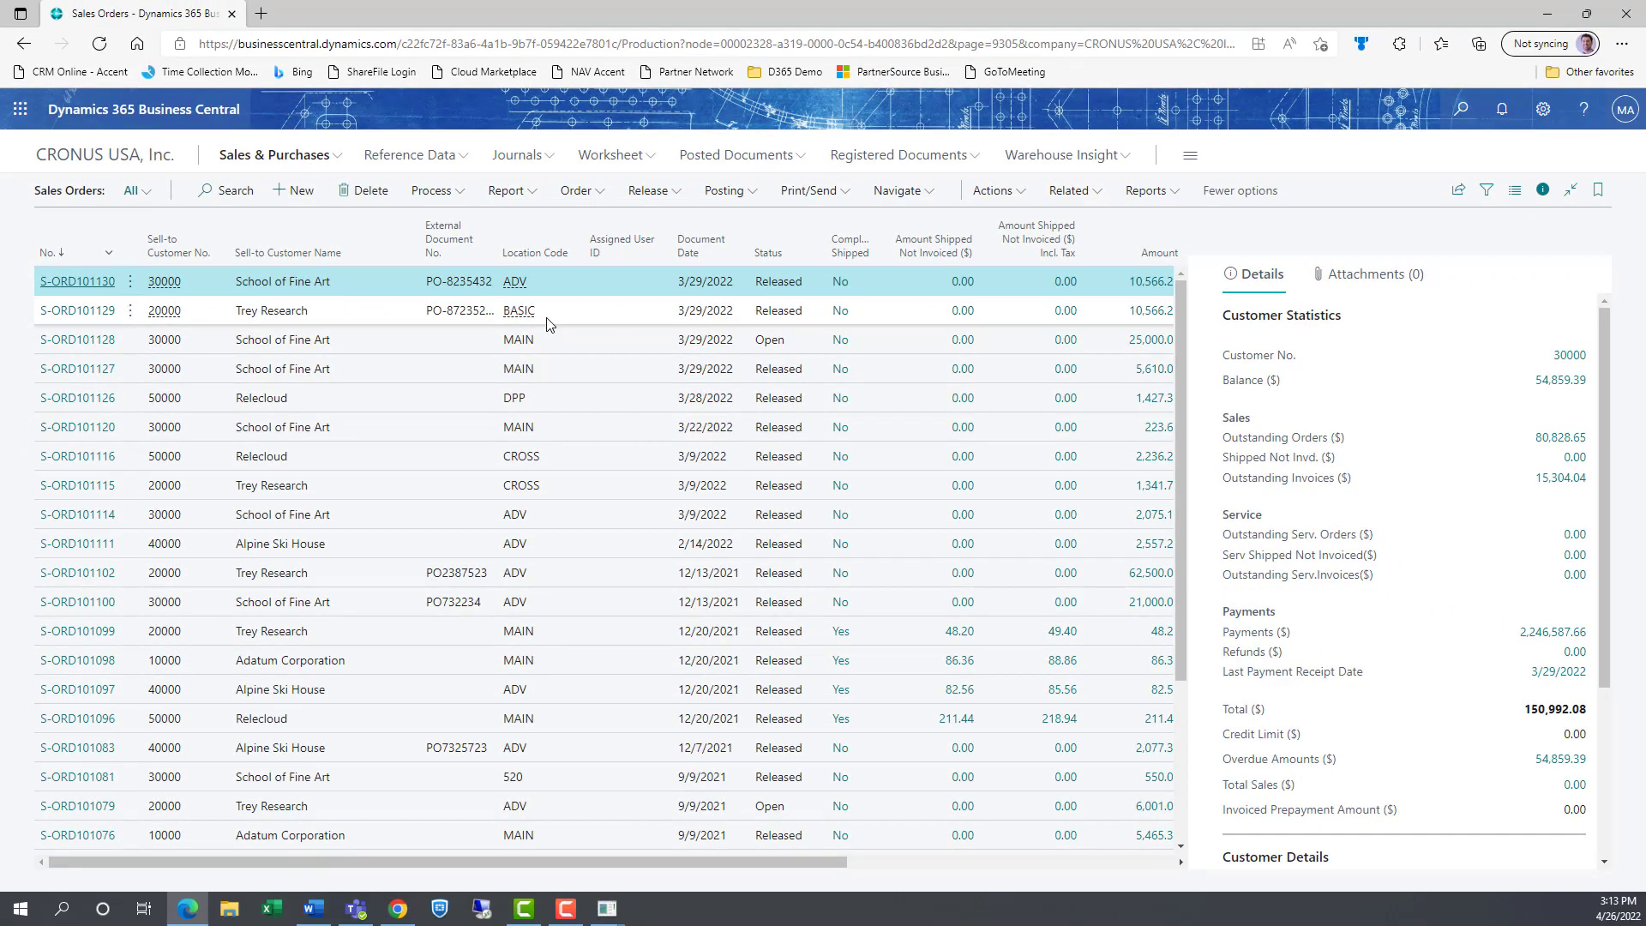
- Open the Trey Research sales order for location BASIC and review the quantities to ship and invoice on its lines
click(90, 316)
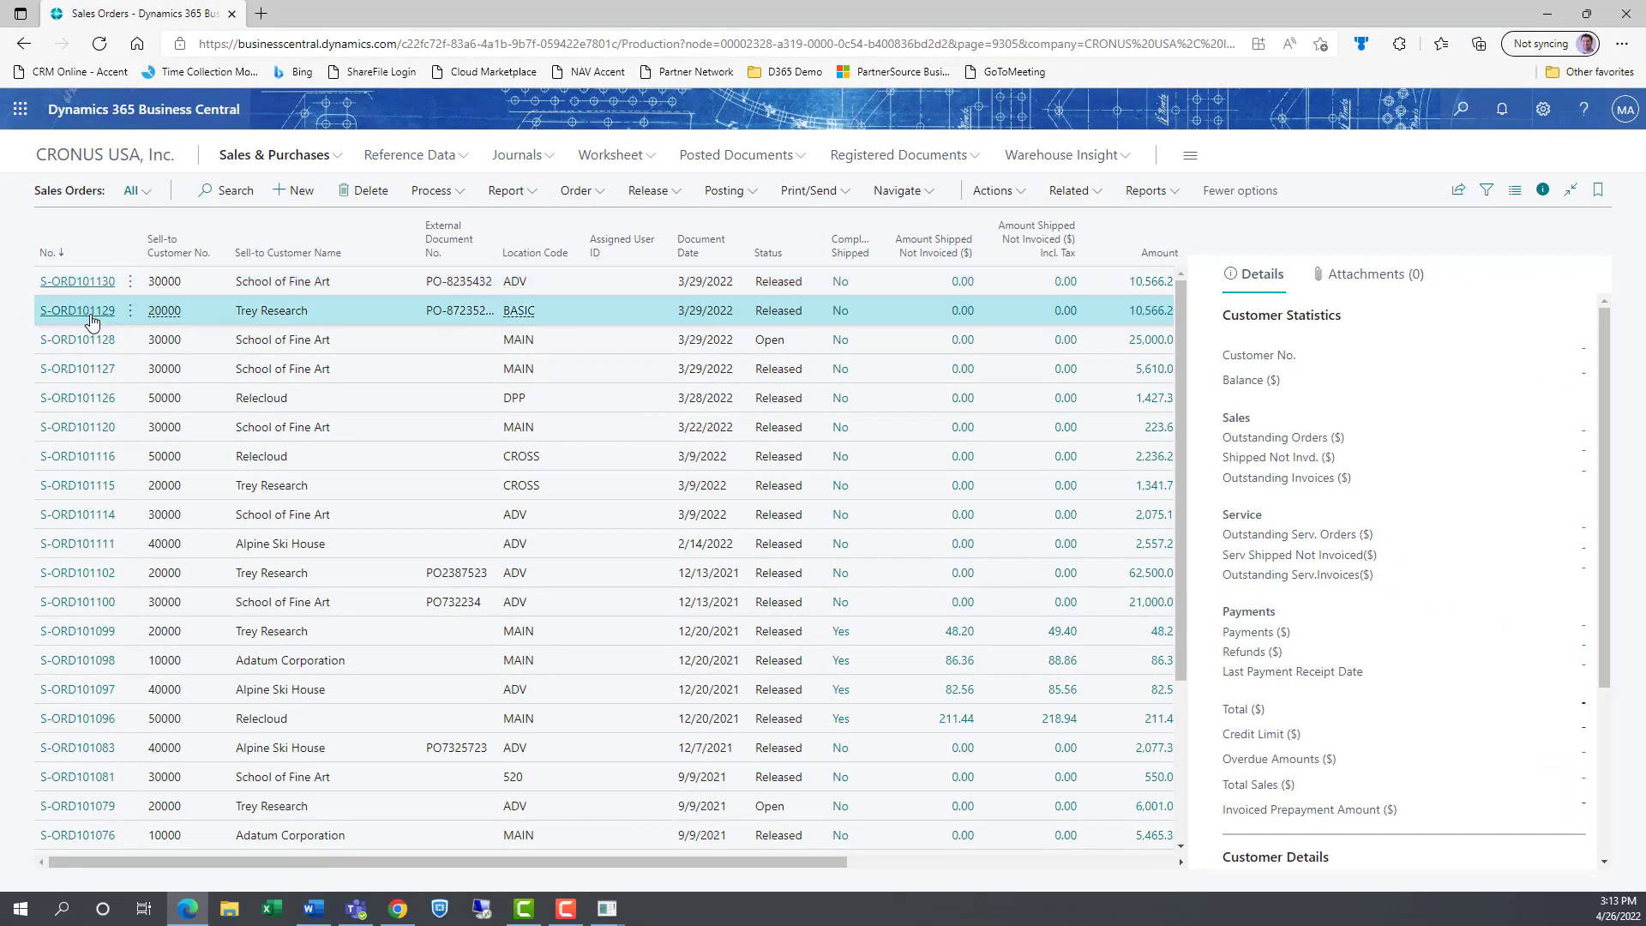
click(400, 324)
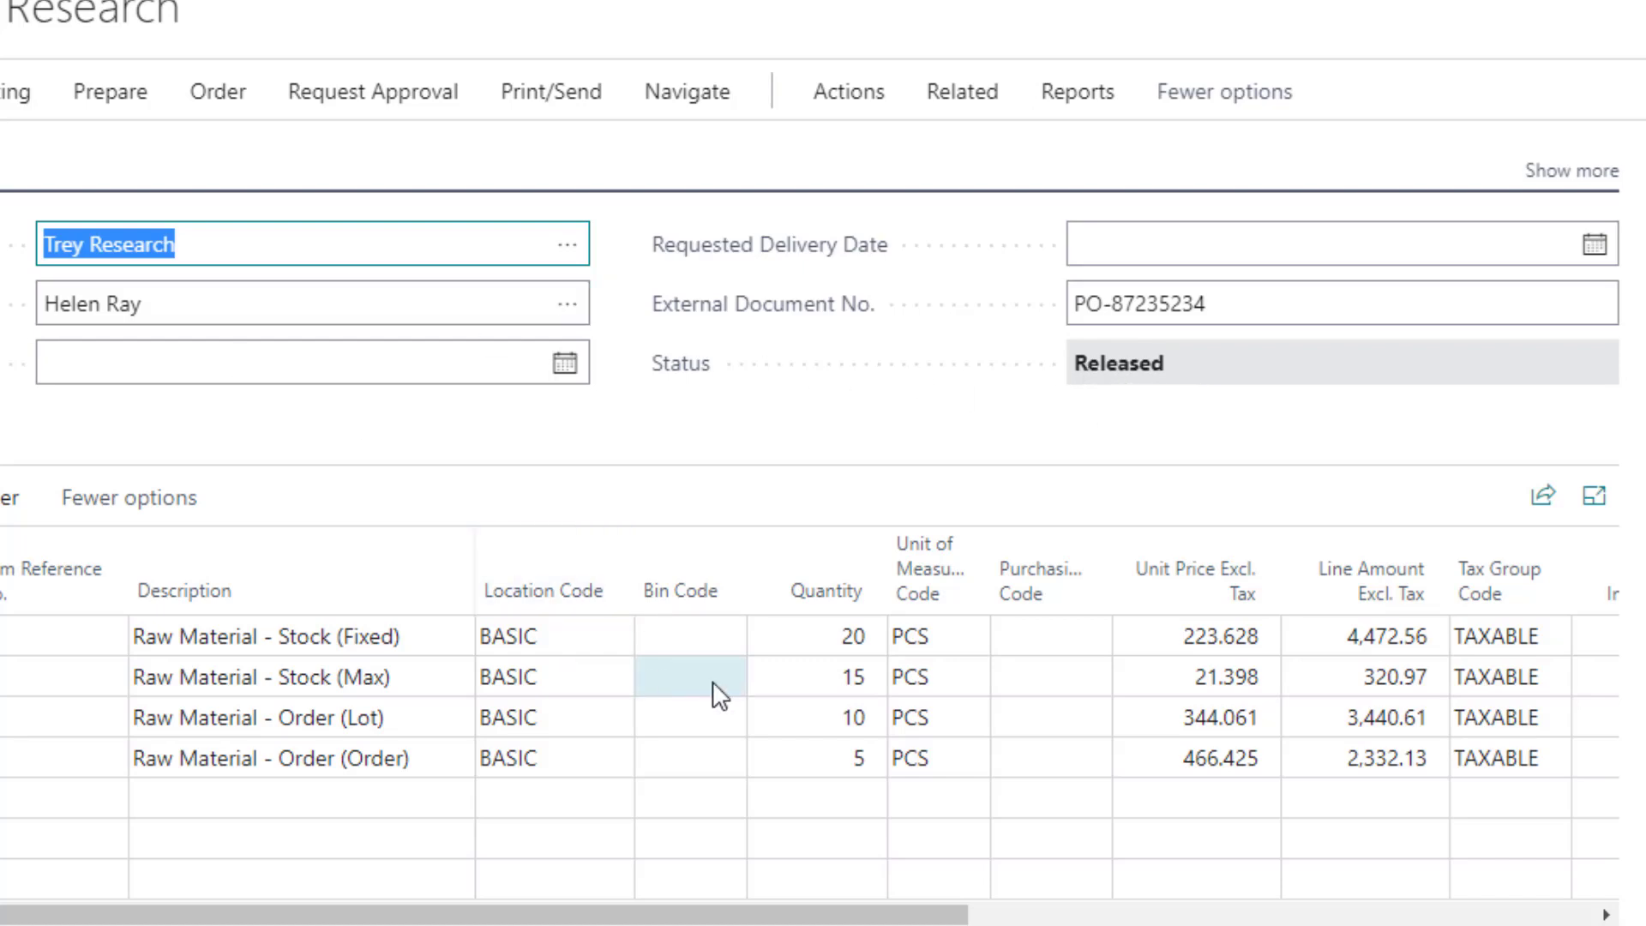
drag(647, 918, 1235, 914)
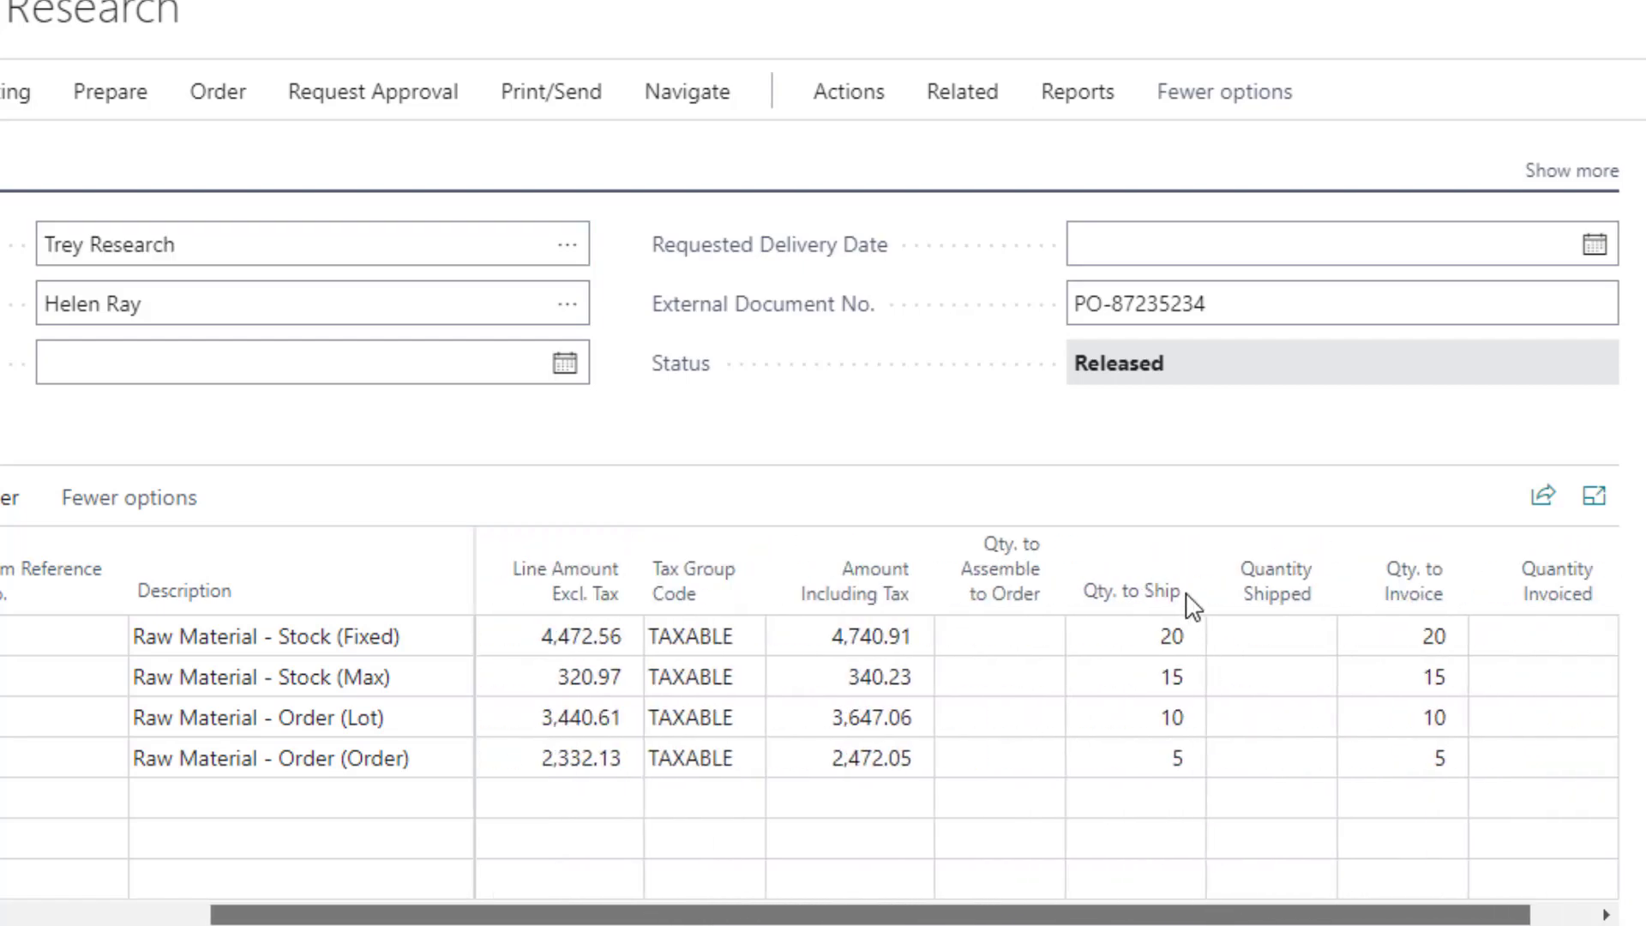
mouse_move(1147, 611)
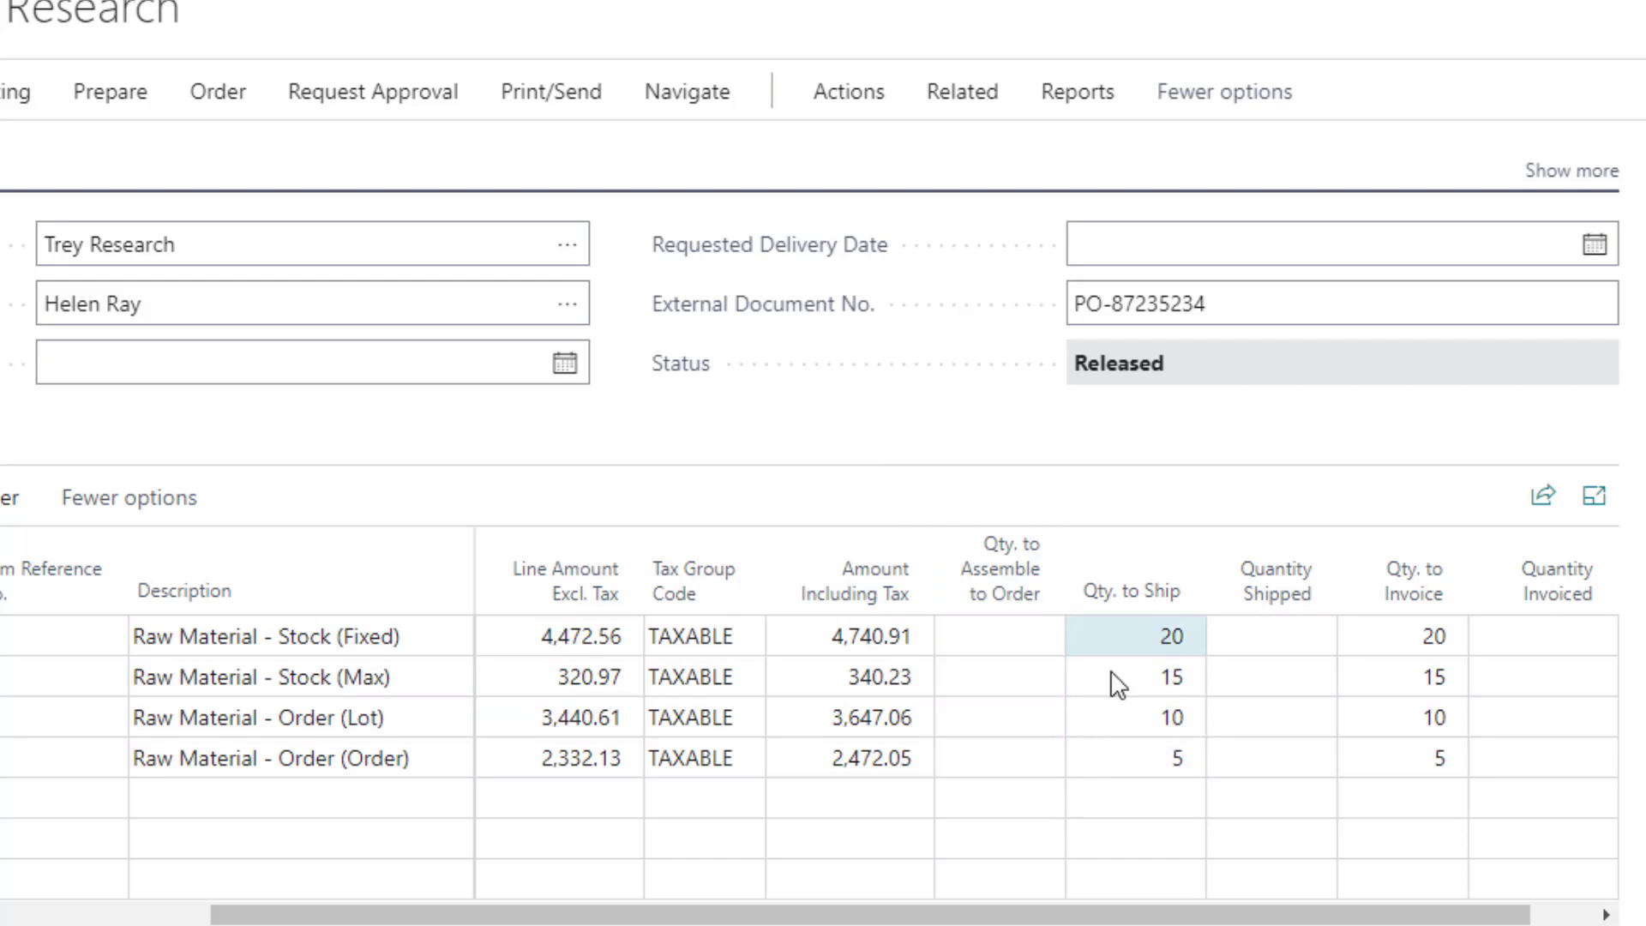
drag(1017, 915, 224, 911)
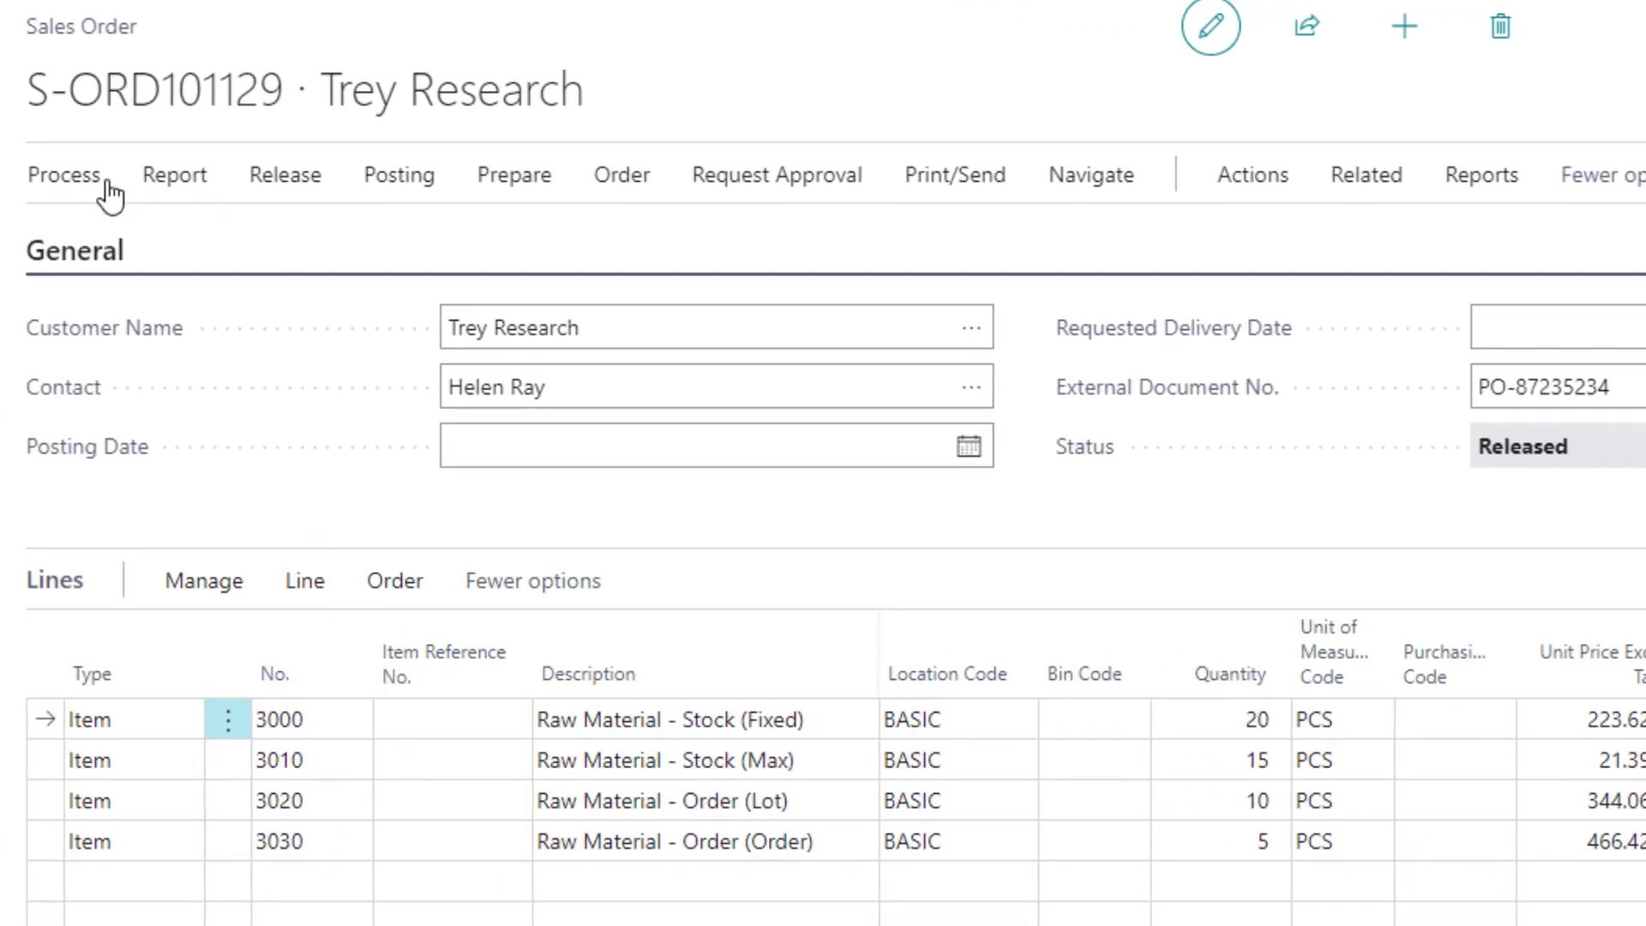
- Create an inventory pick from the sales order with only the Create Invt. Pick option enabled
click(63, 183)
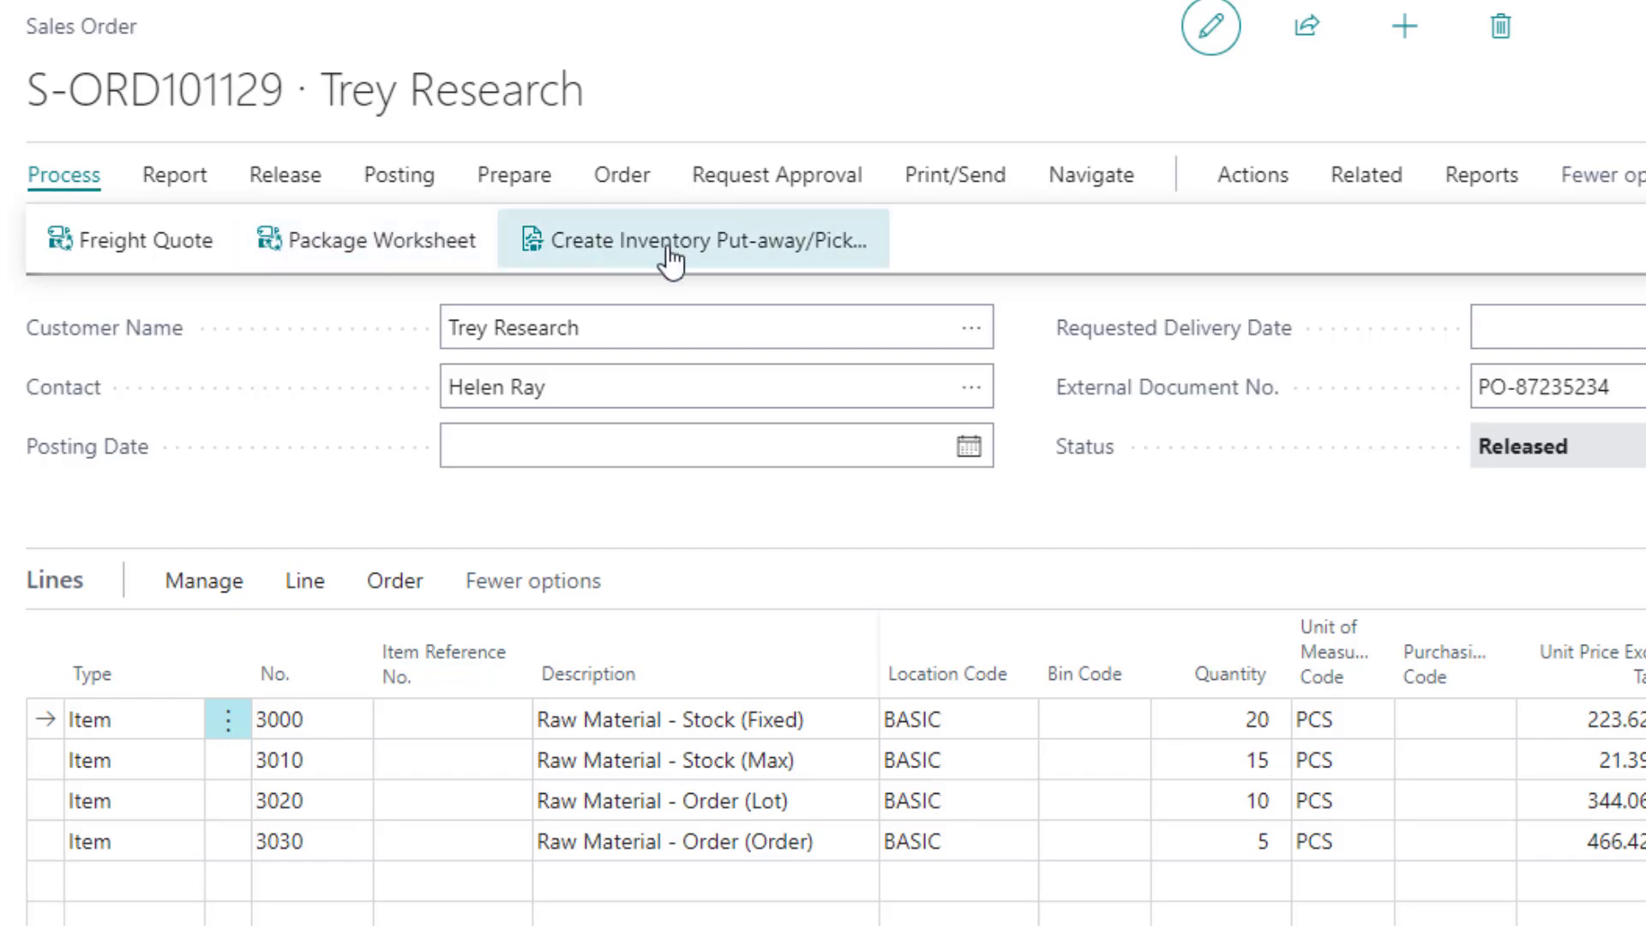
click(837, 250)
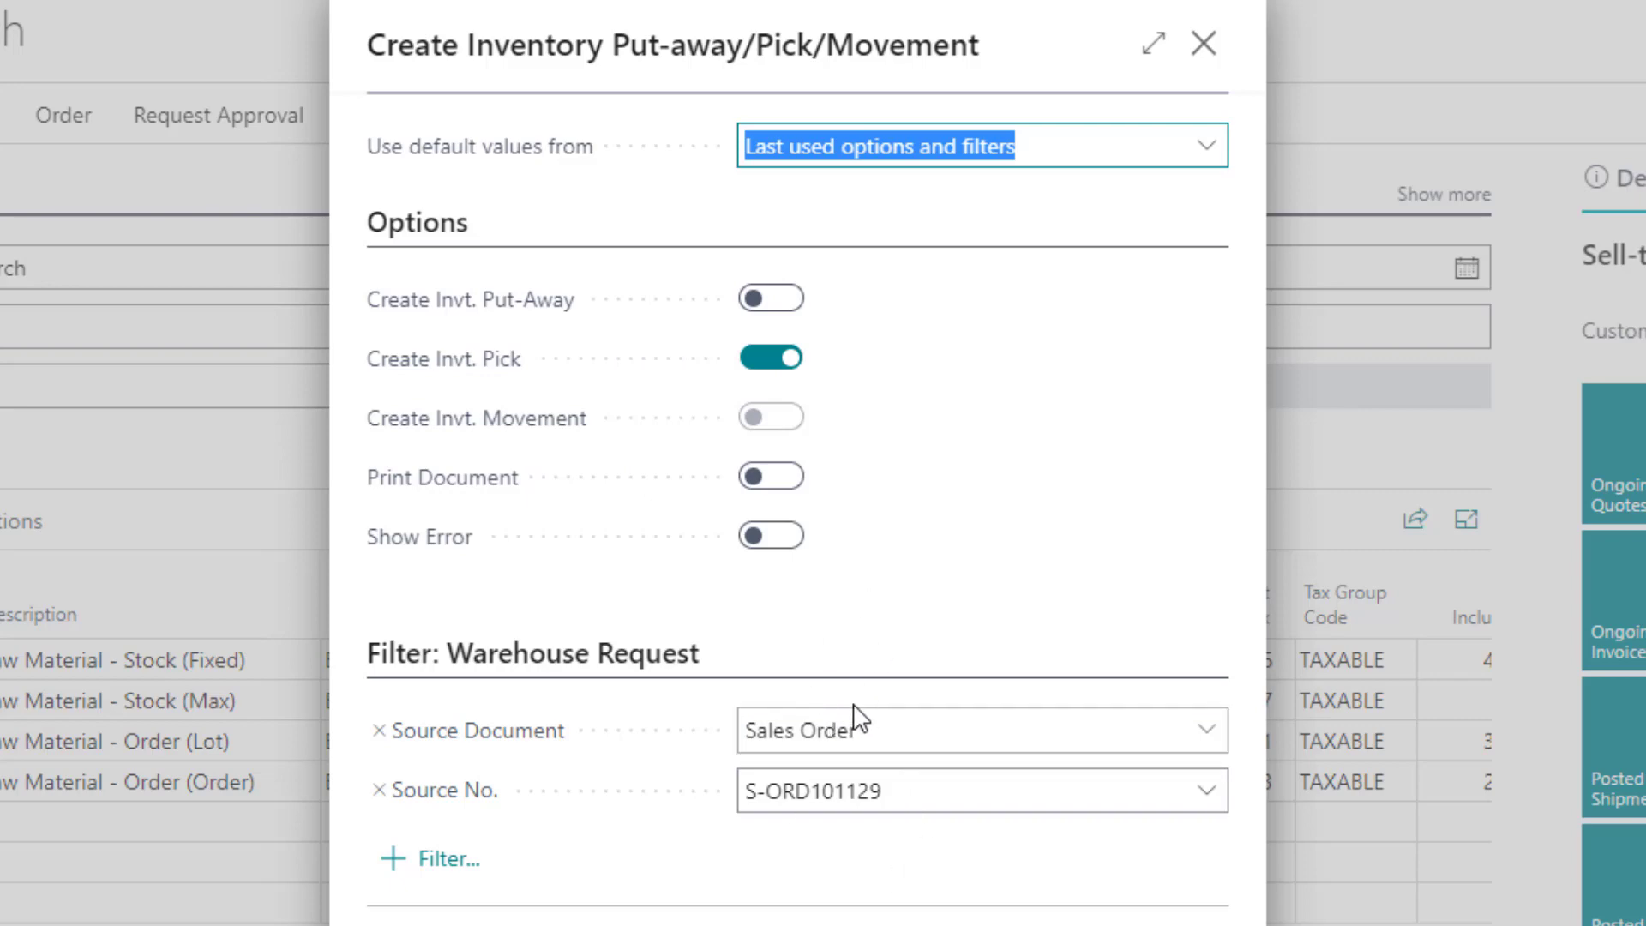
key(ctrl+Return)
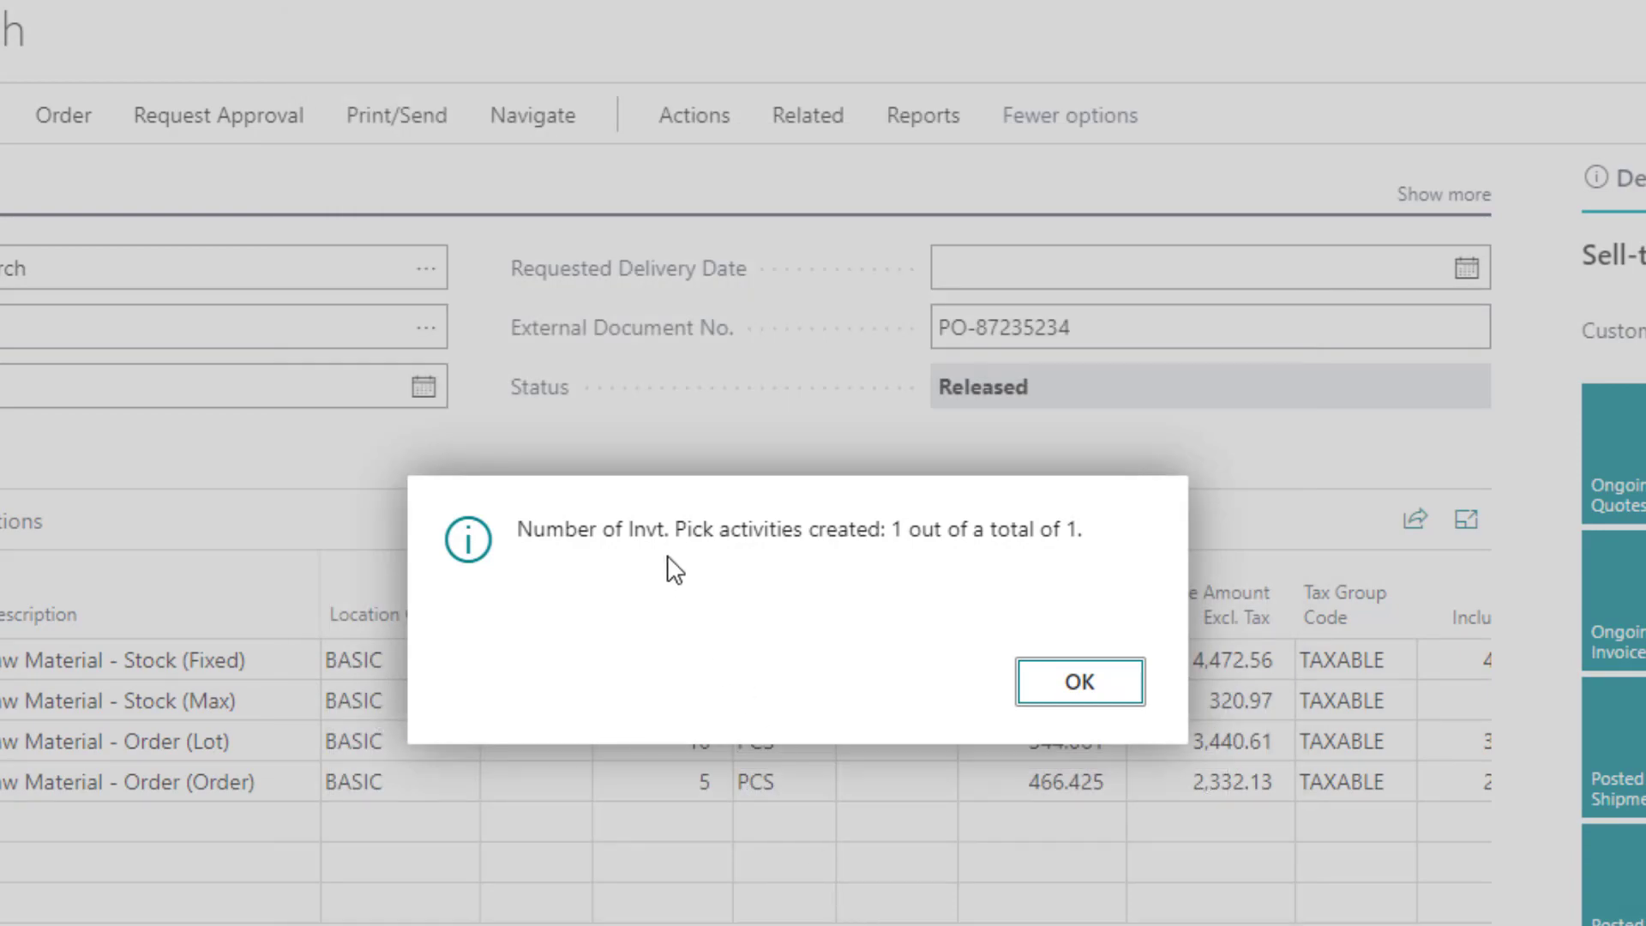
click(1088, 685)
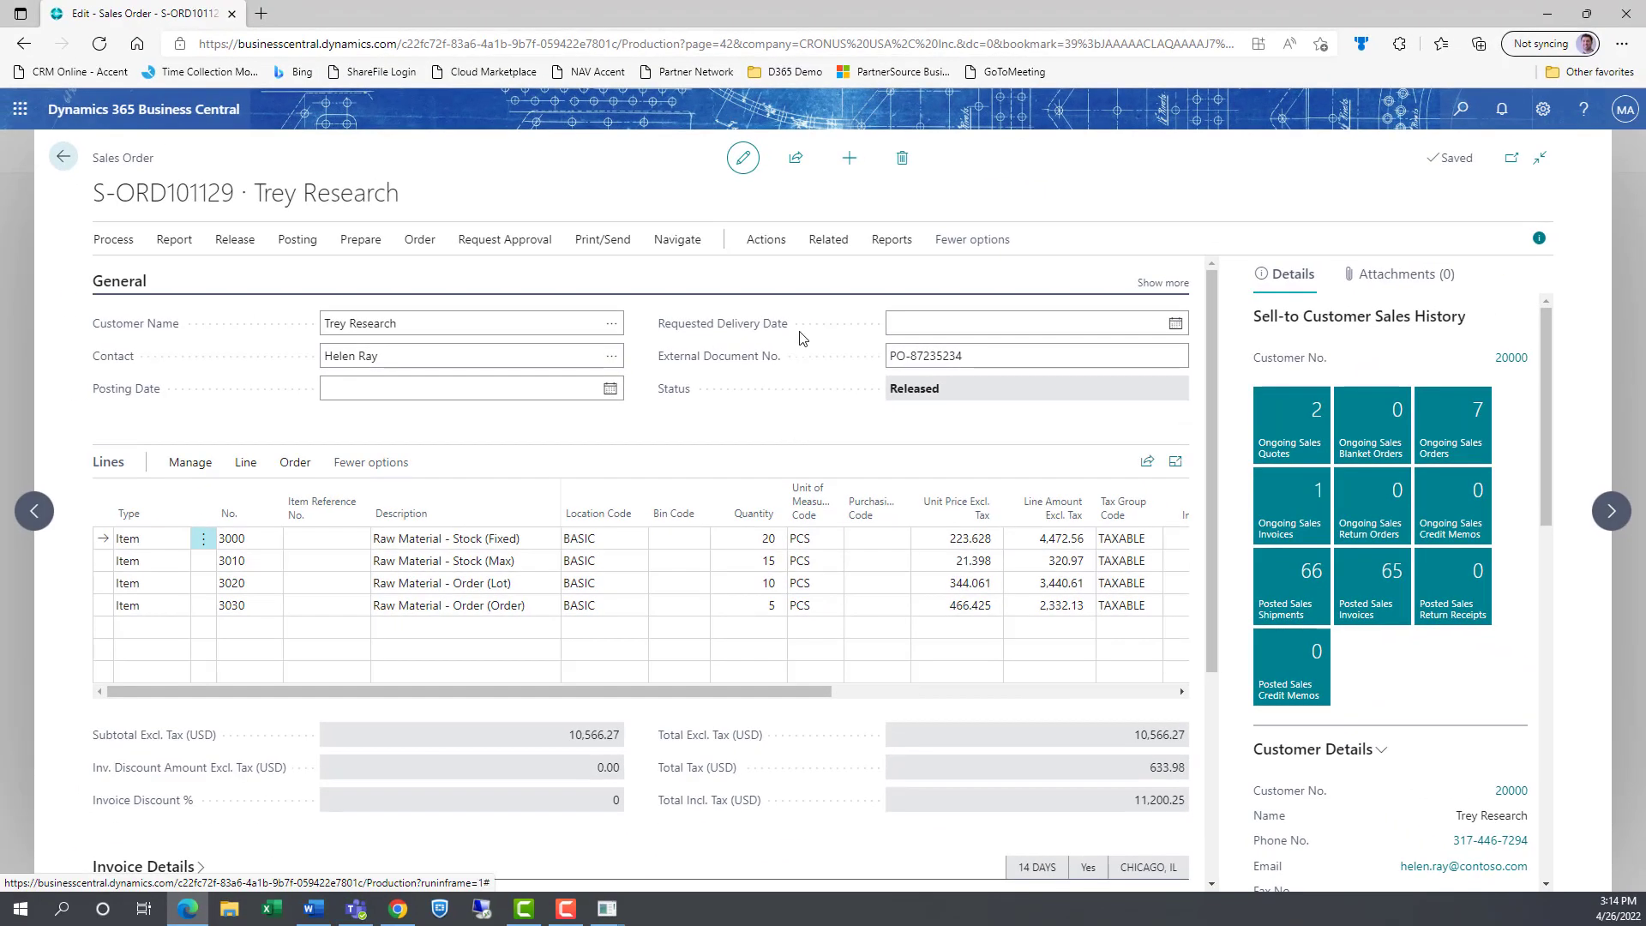
- Open the inventory pick card linked to the sales order and review the bin codes on its lines
click(828, 240)
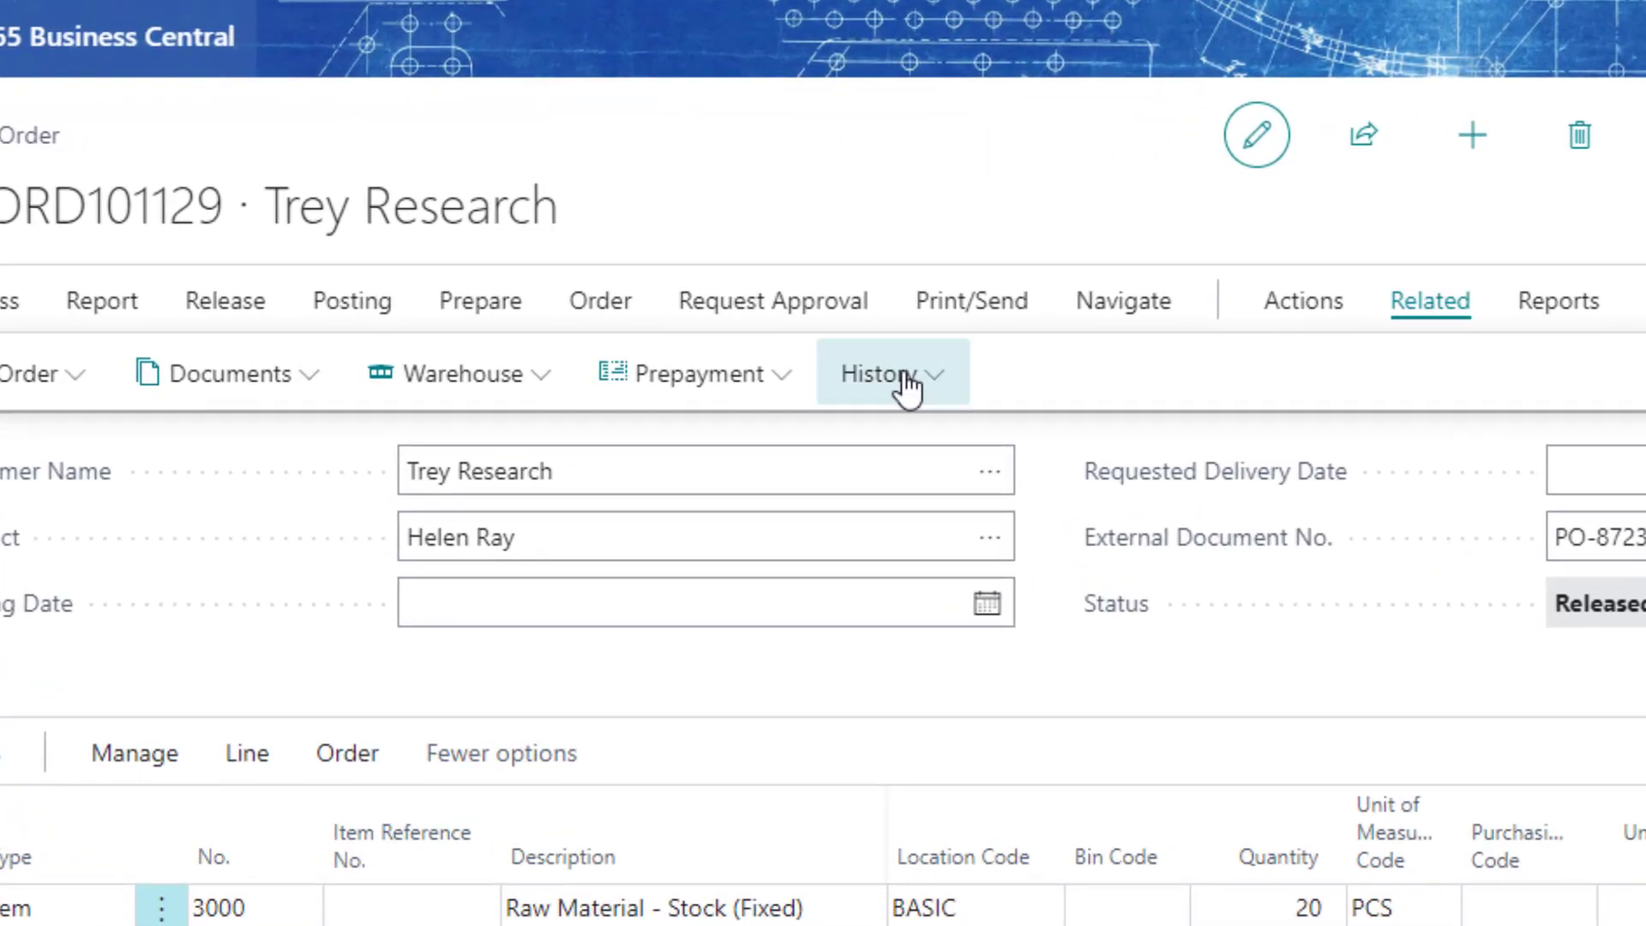
click(481, 378)
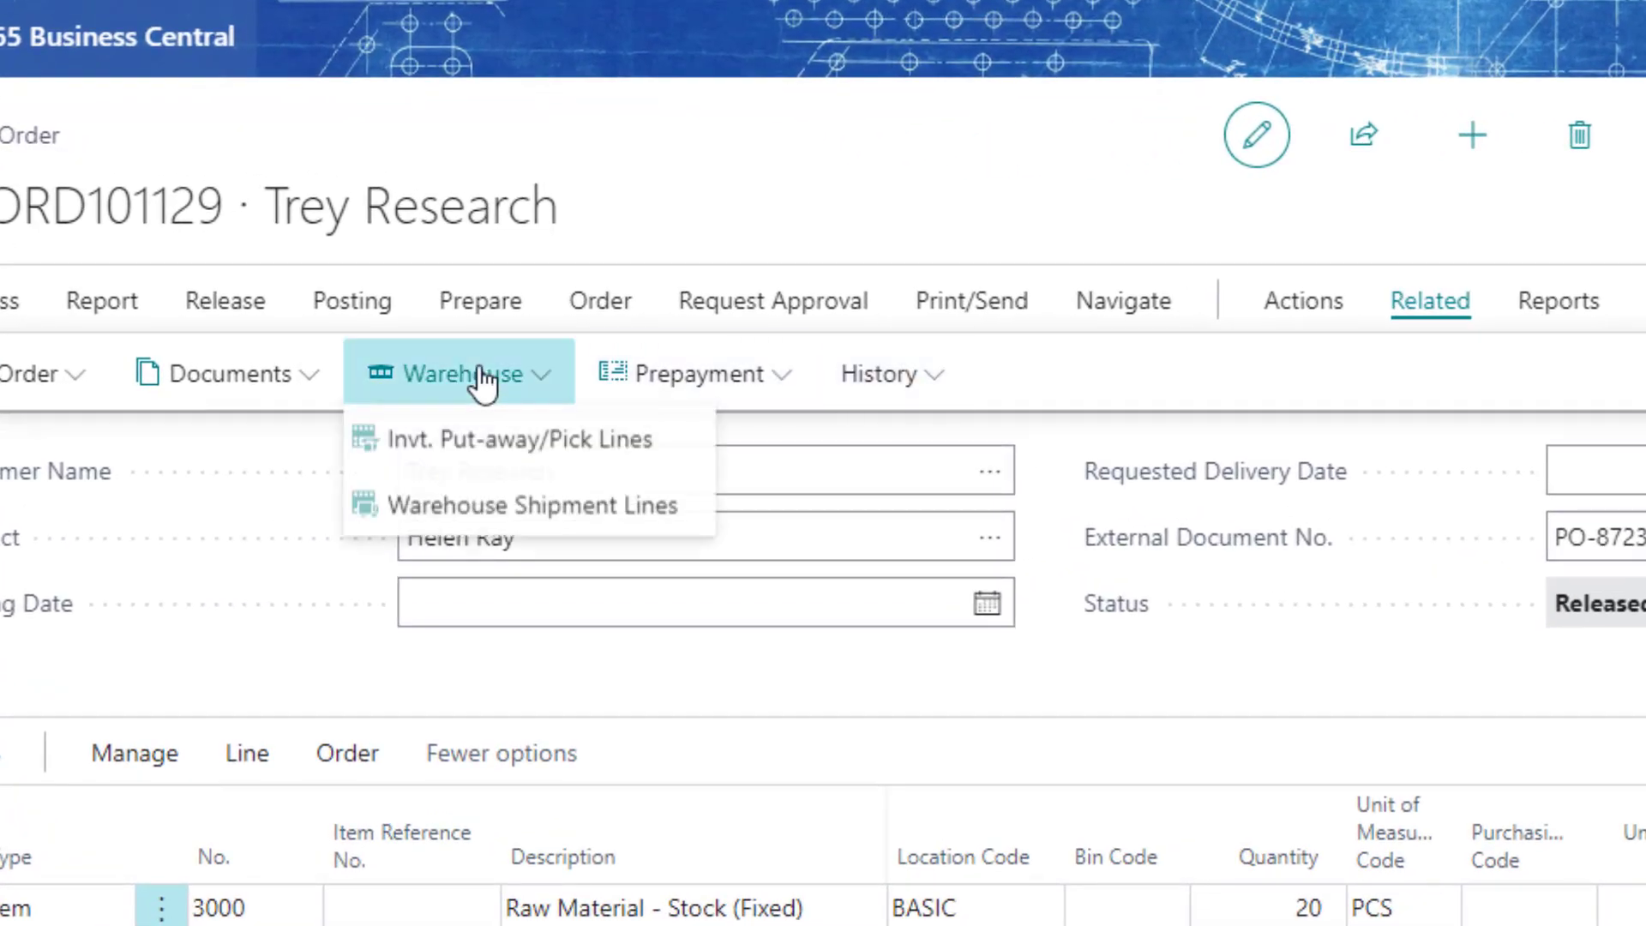
click(468, 457)
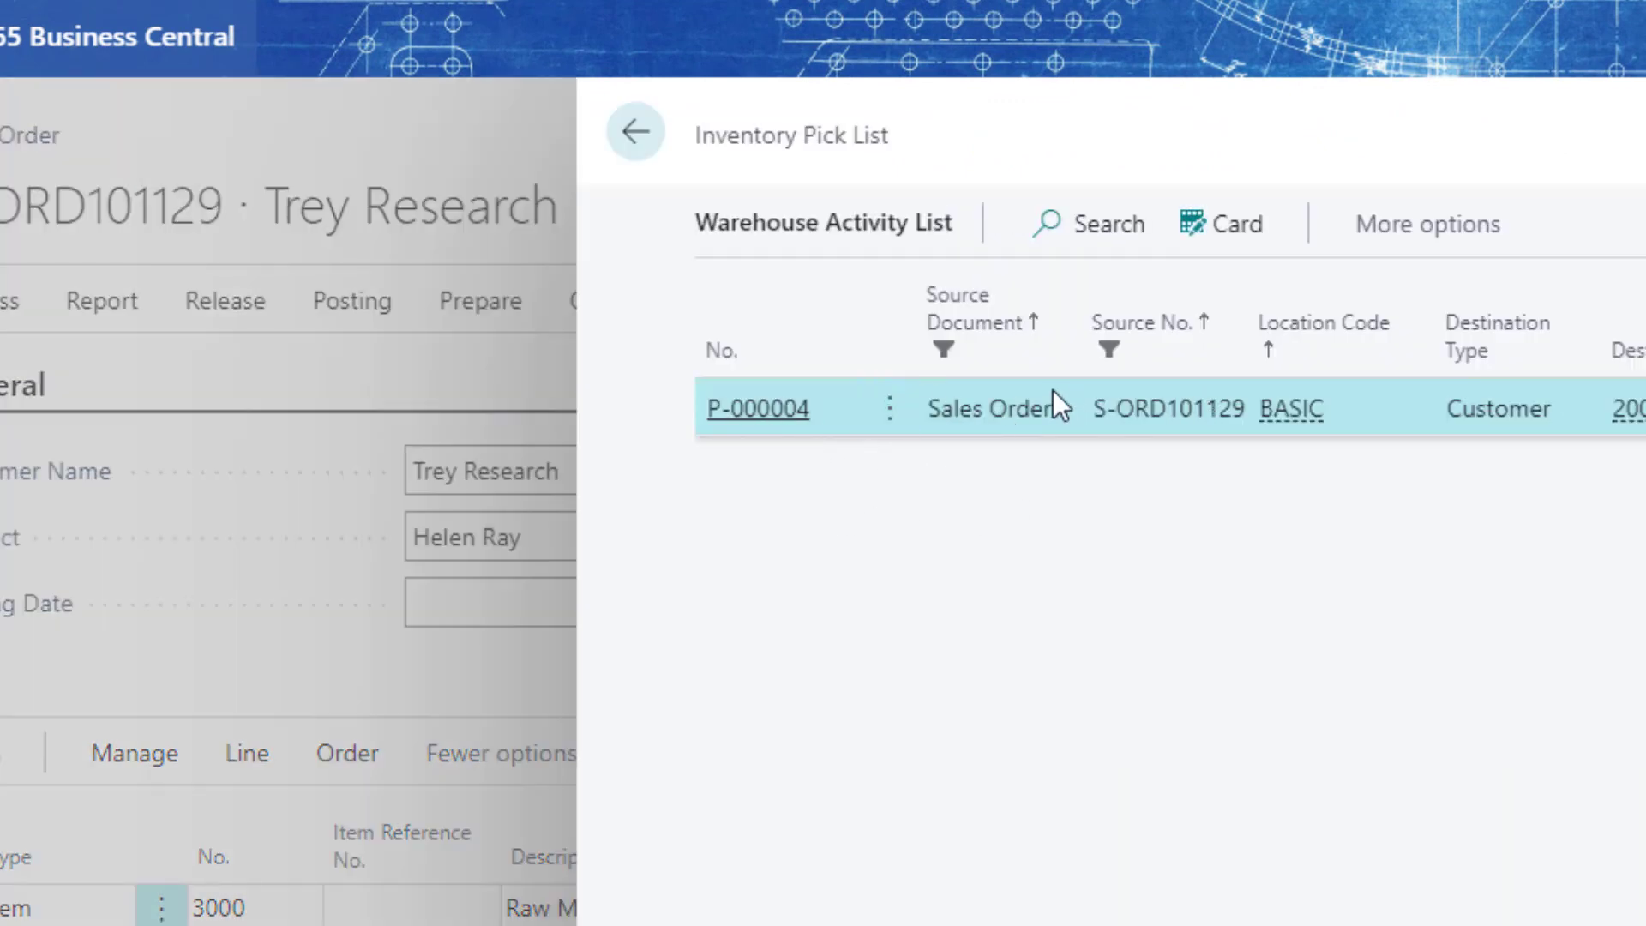
click(1226, 198)
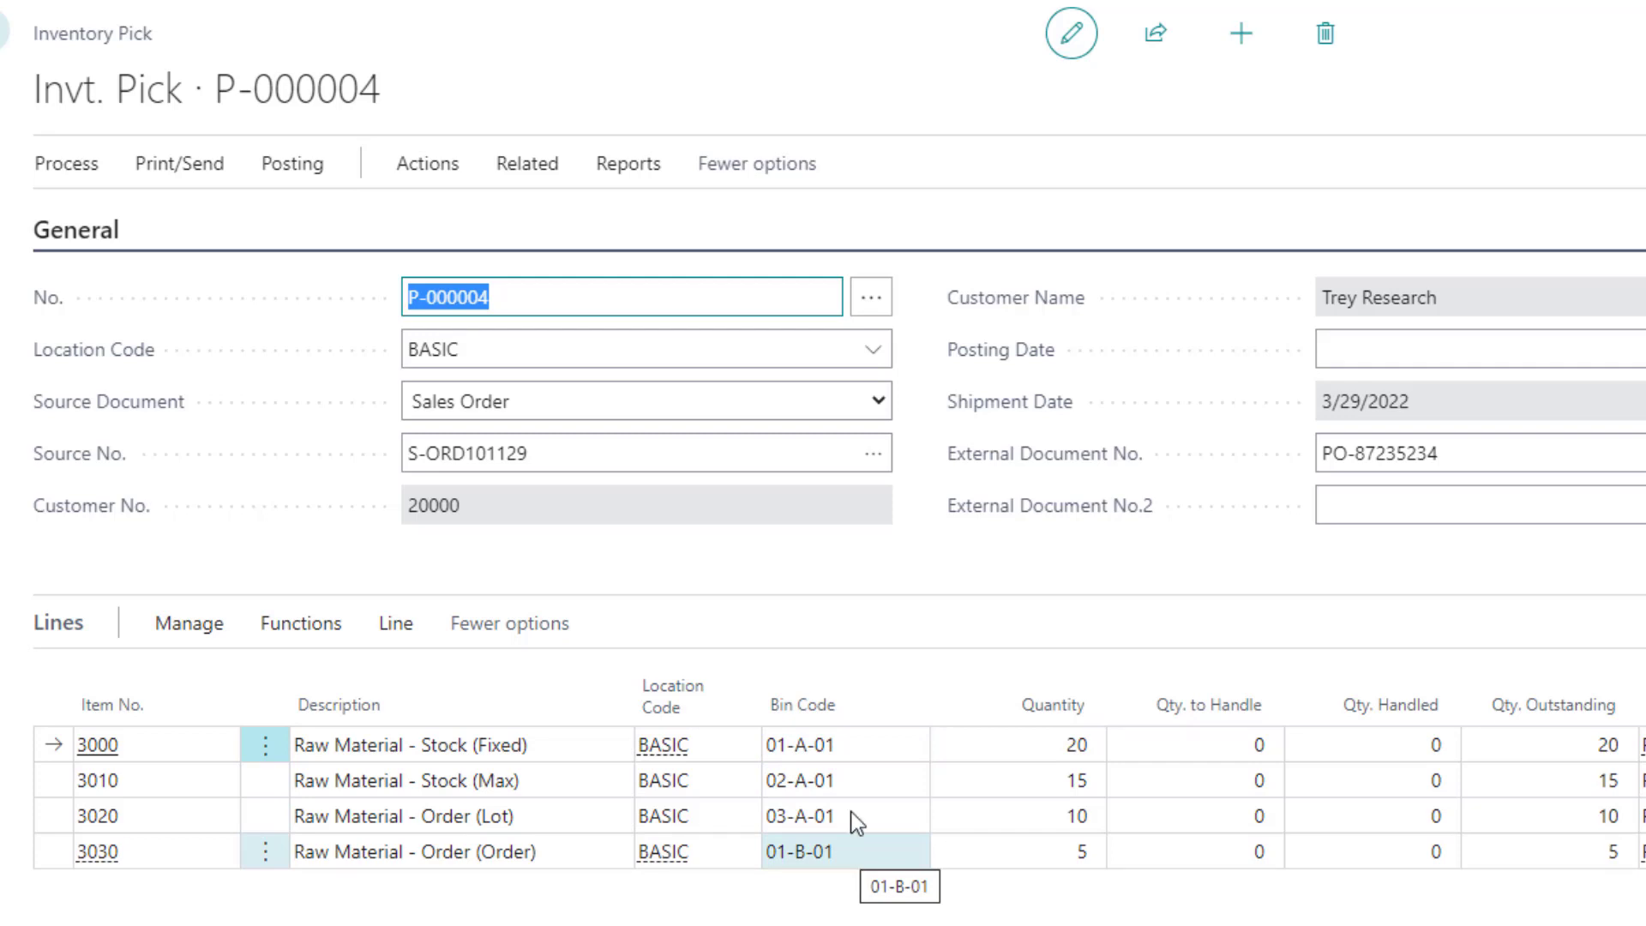
click(852, 739)
click(844, 823)
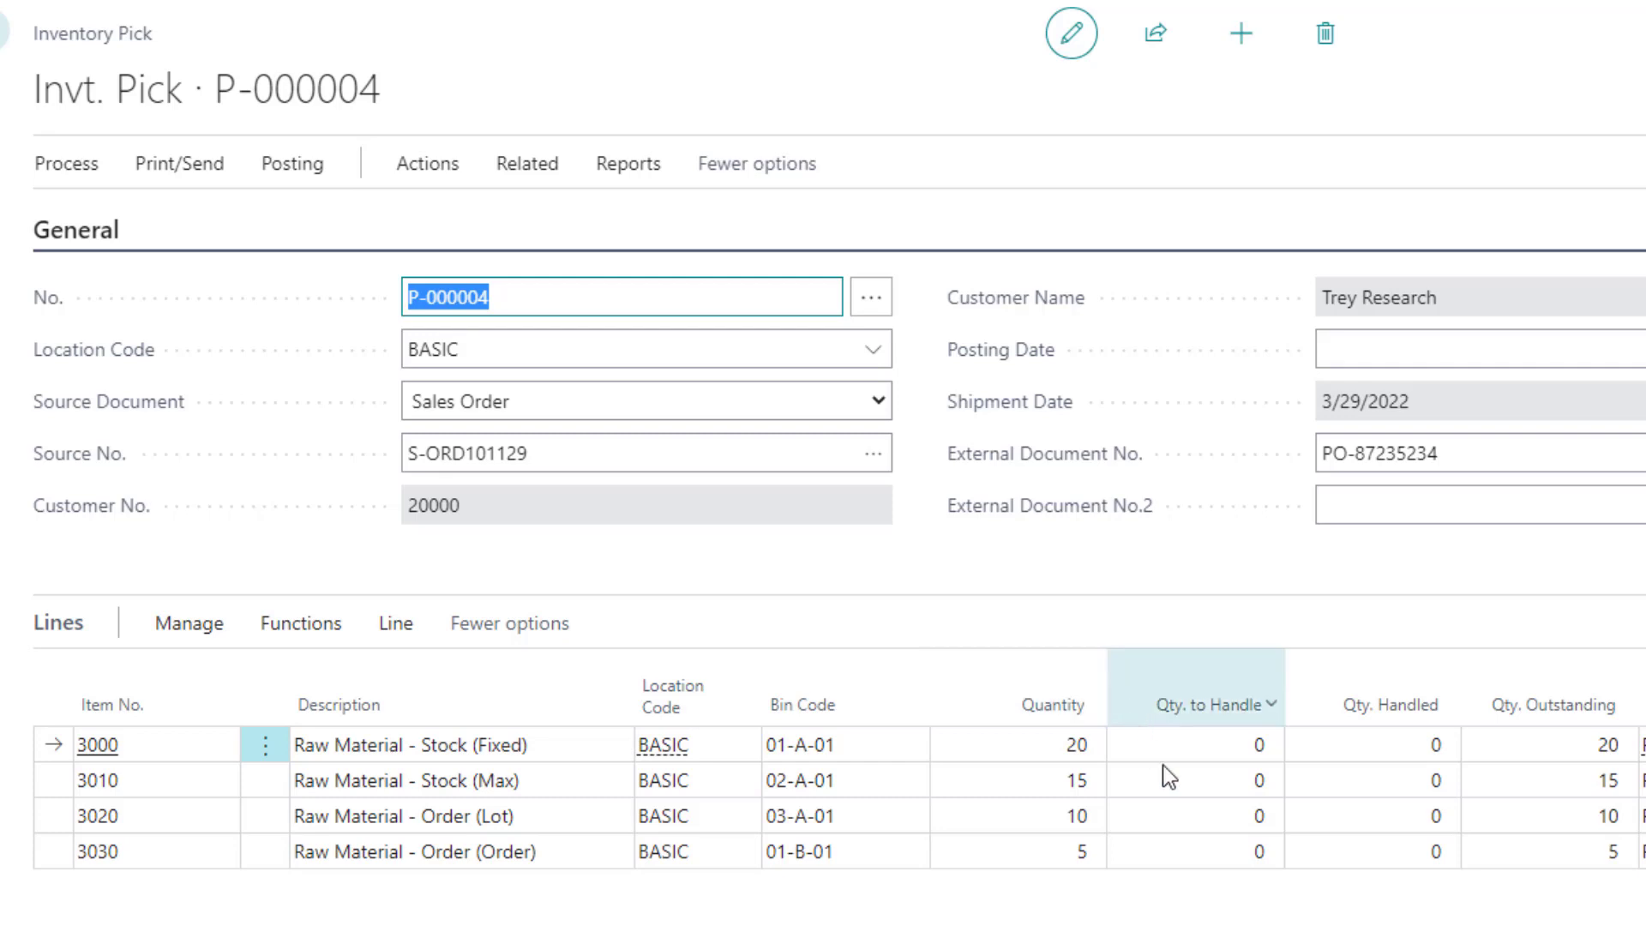
- Autofill the quantity to handle on all lines of the inventory pick
click(1217, 742)
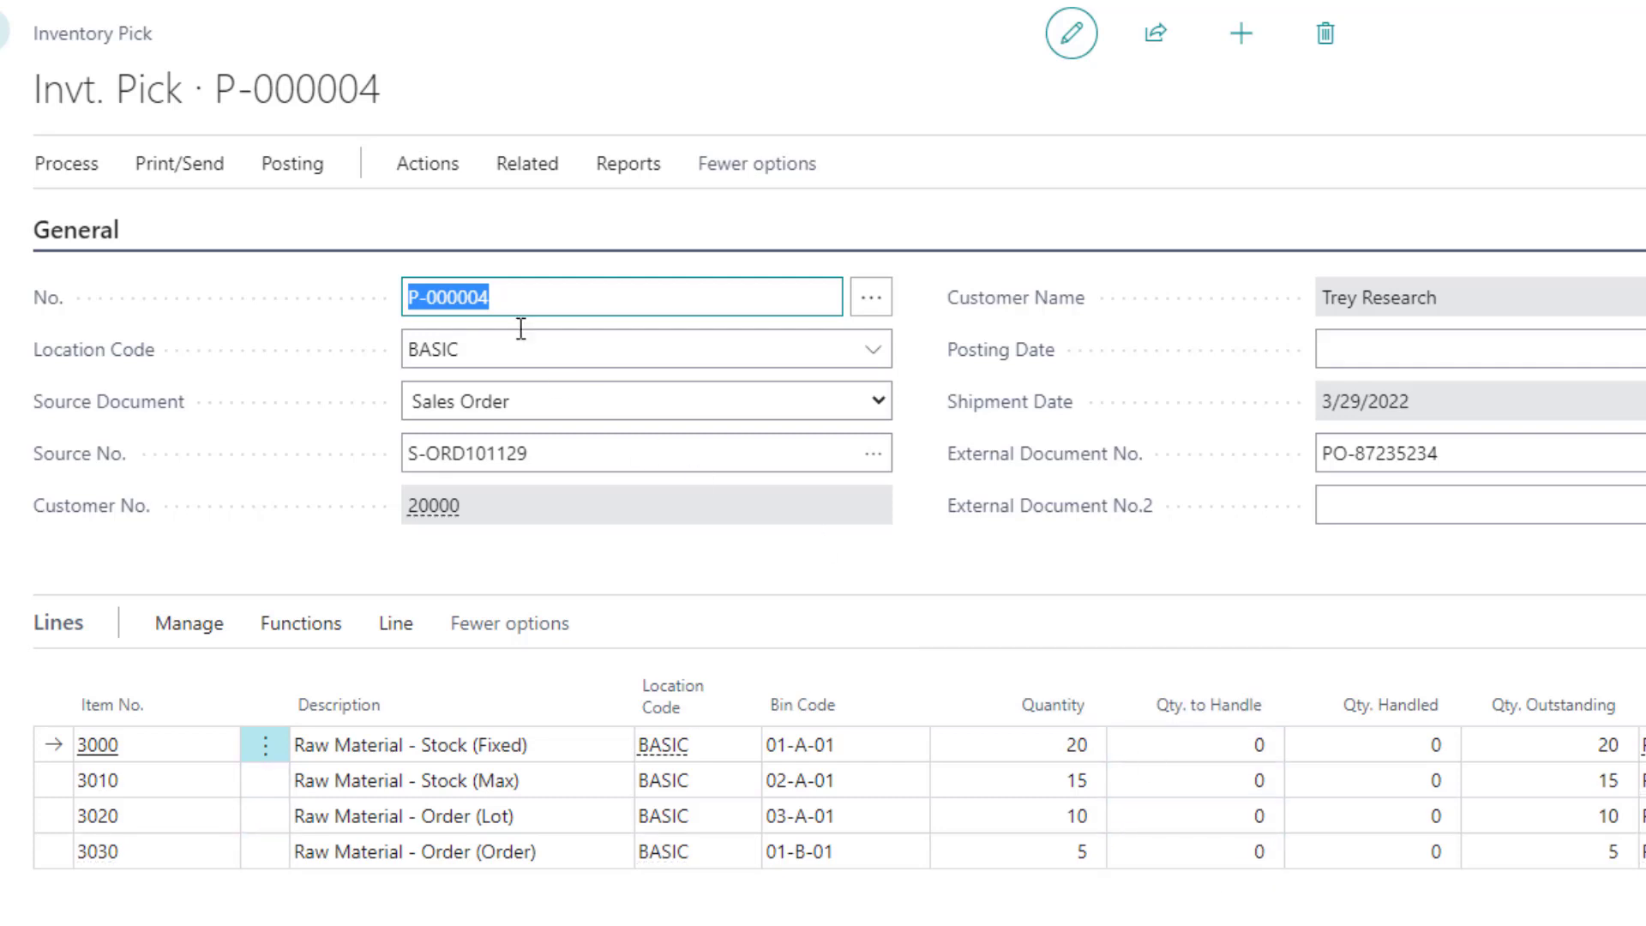
click(429, 165)
click(129, 220)
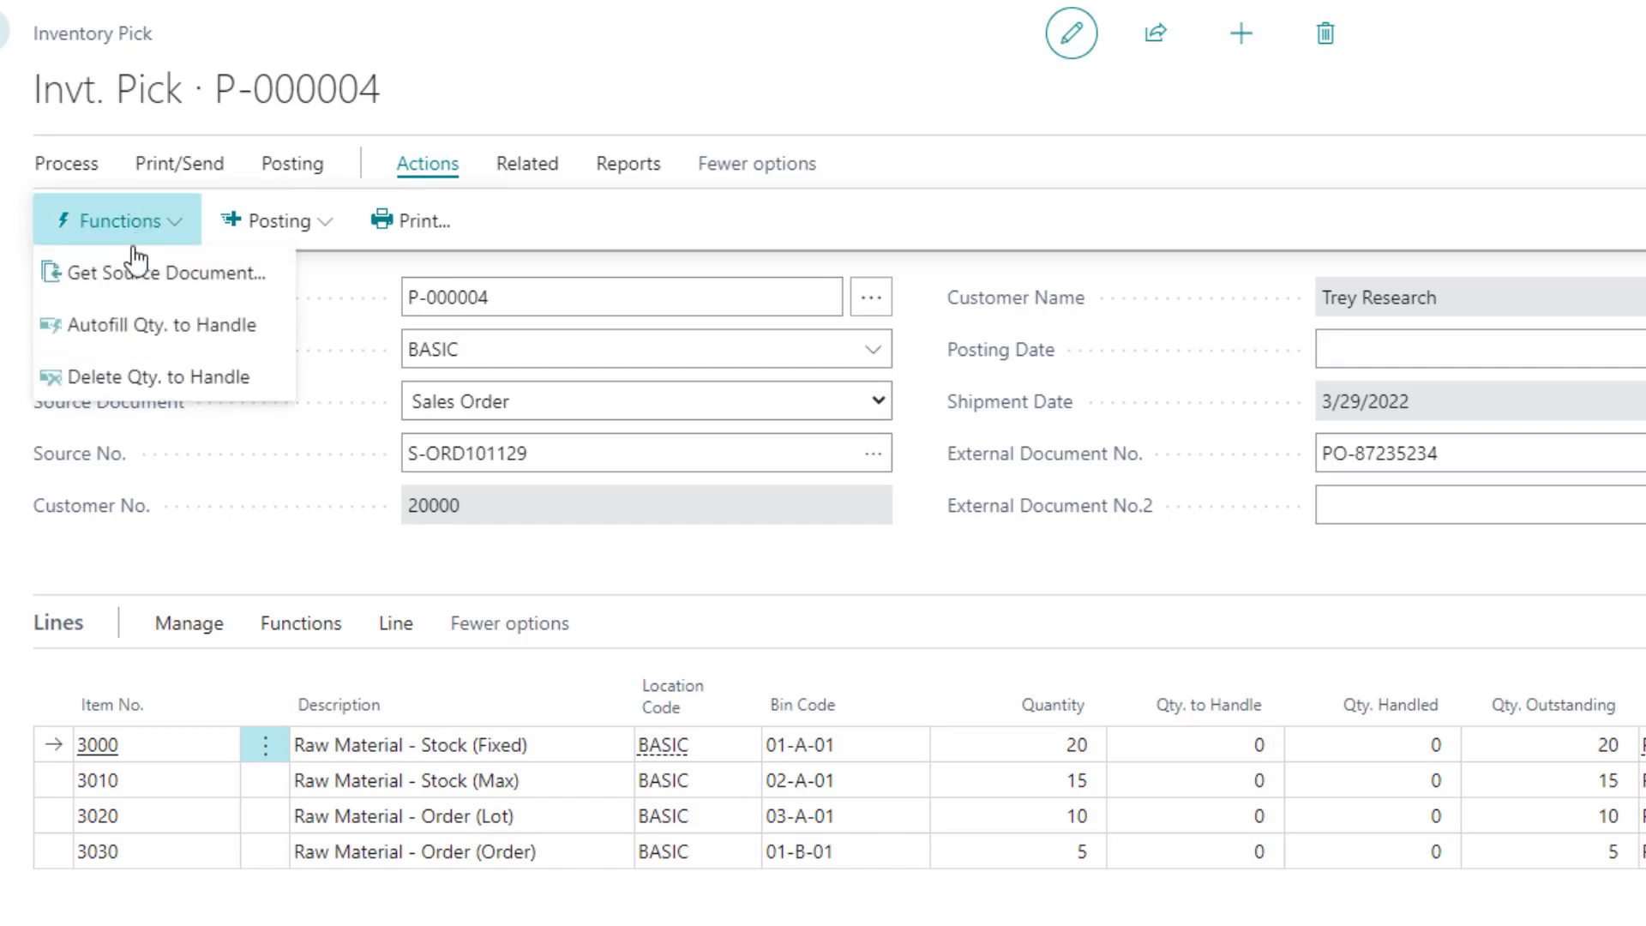
click(138, 326)
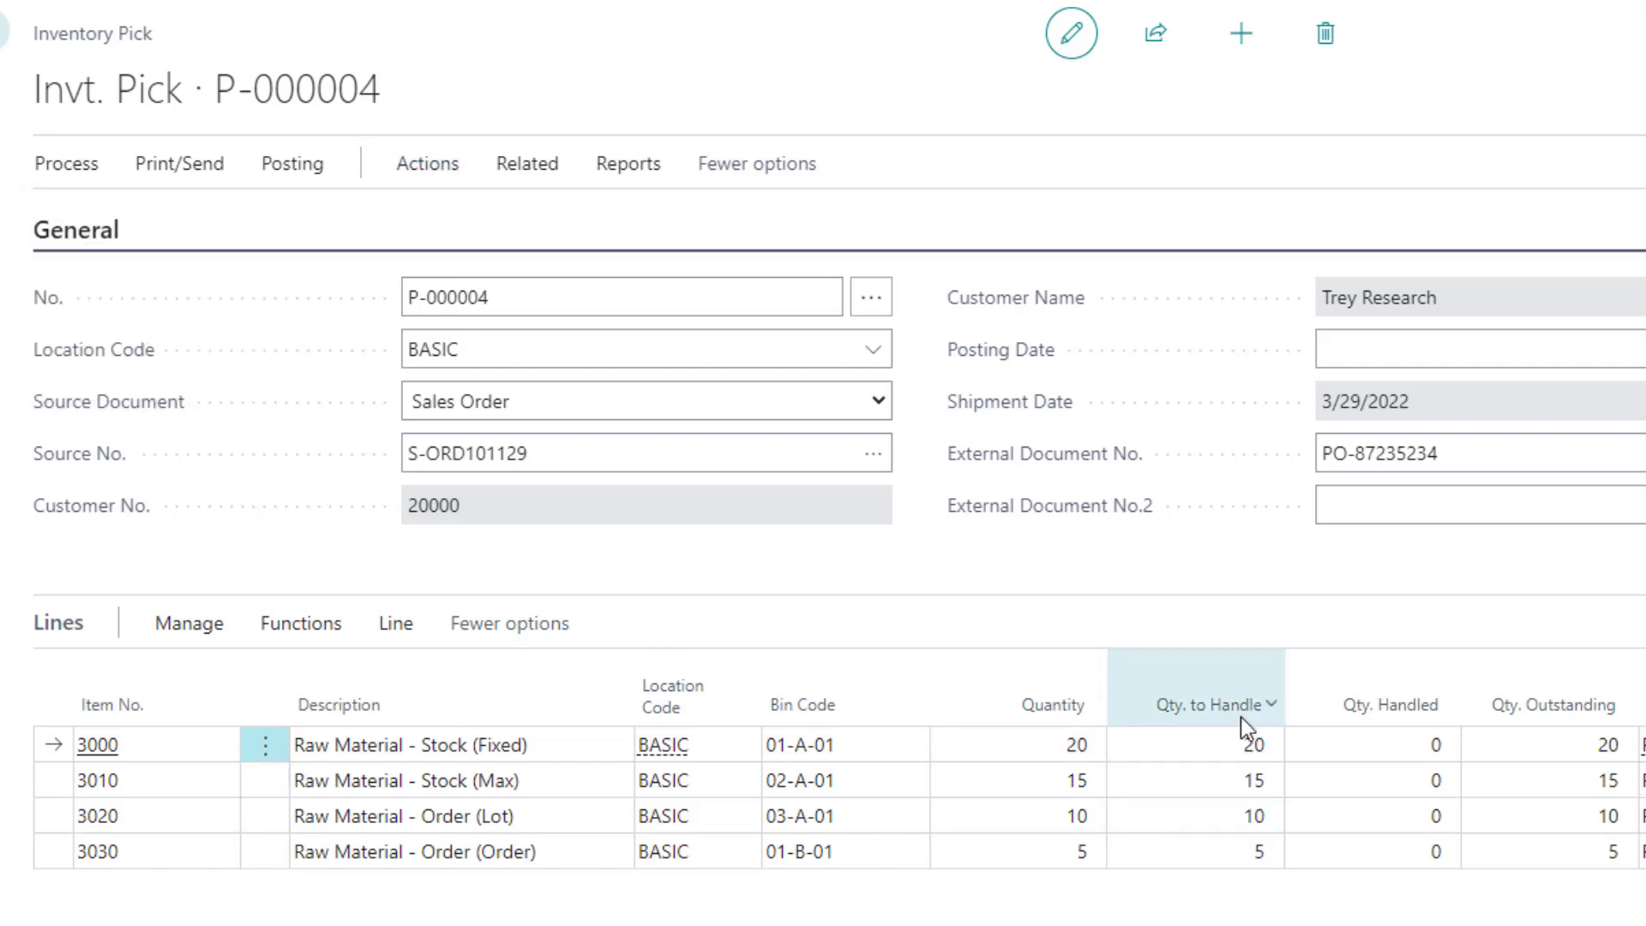
click(1199, 746)
mouse_move(1212, 724)
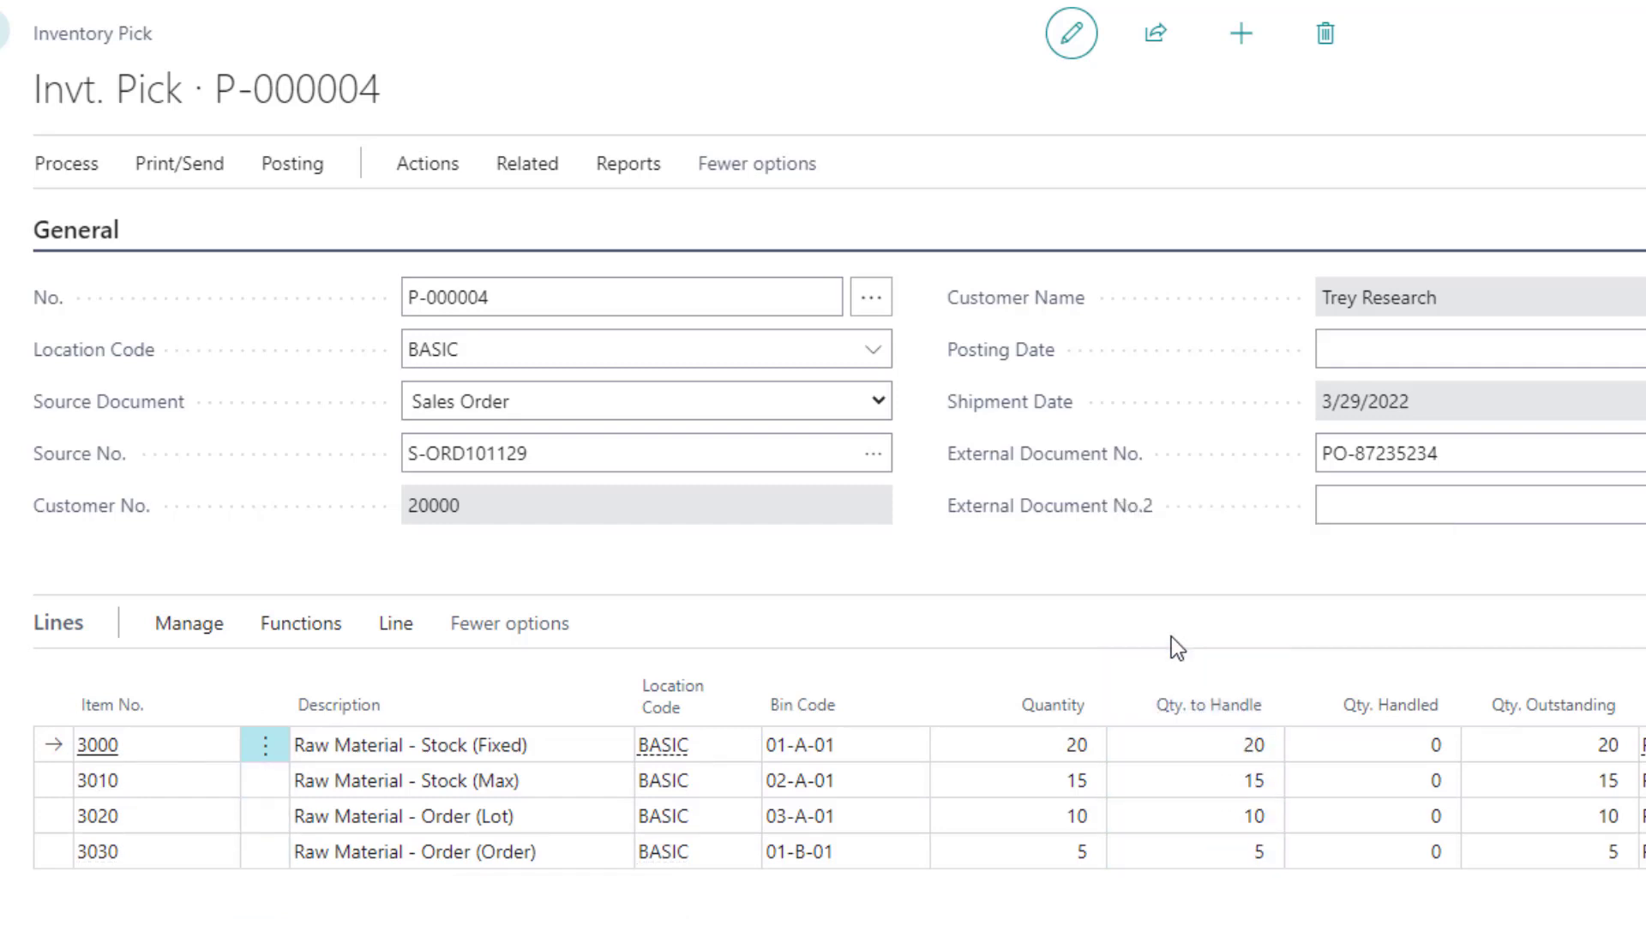
- Set the inventory pick's posting date to 3/29/2022
click(1352, 349)
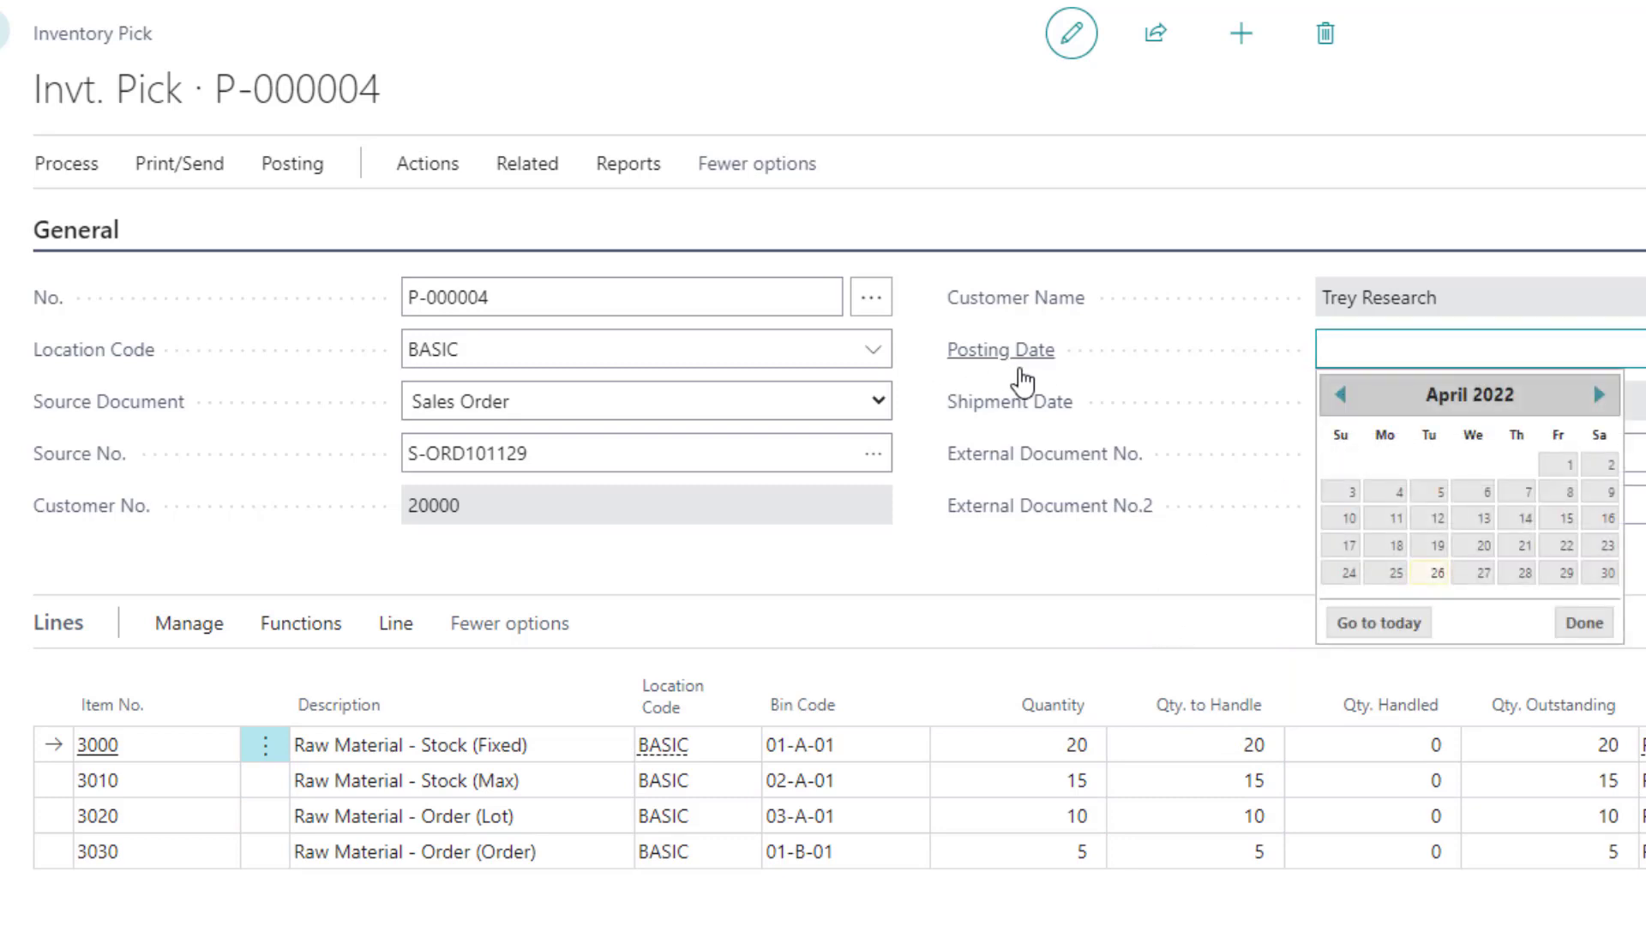
text(w)
mouse_move(1016, 370)
key(Tab)
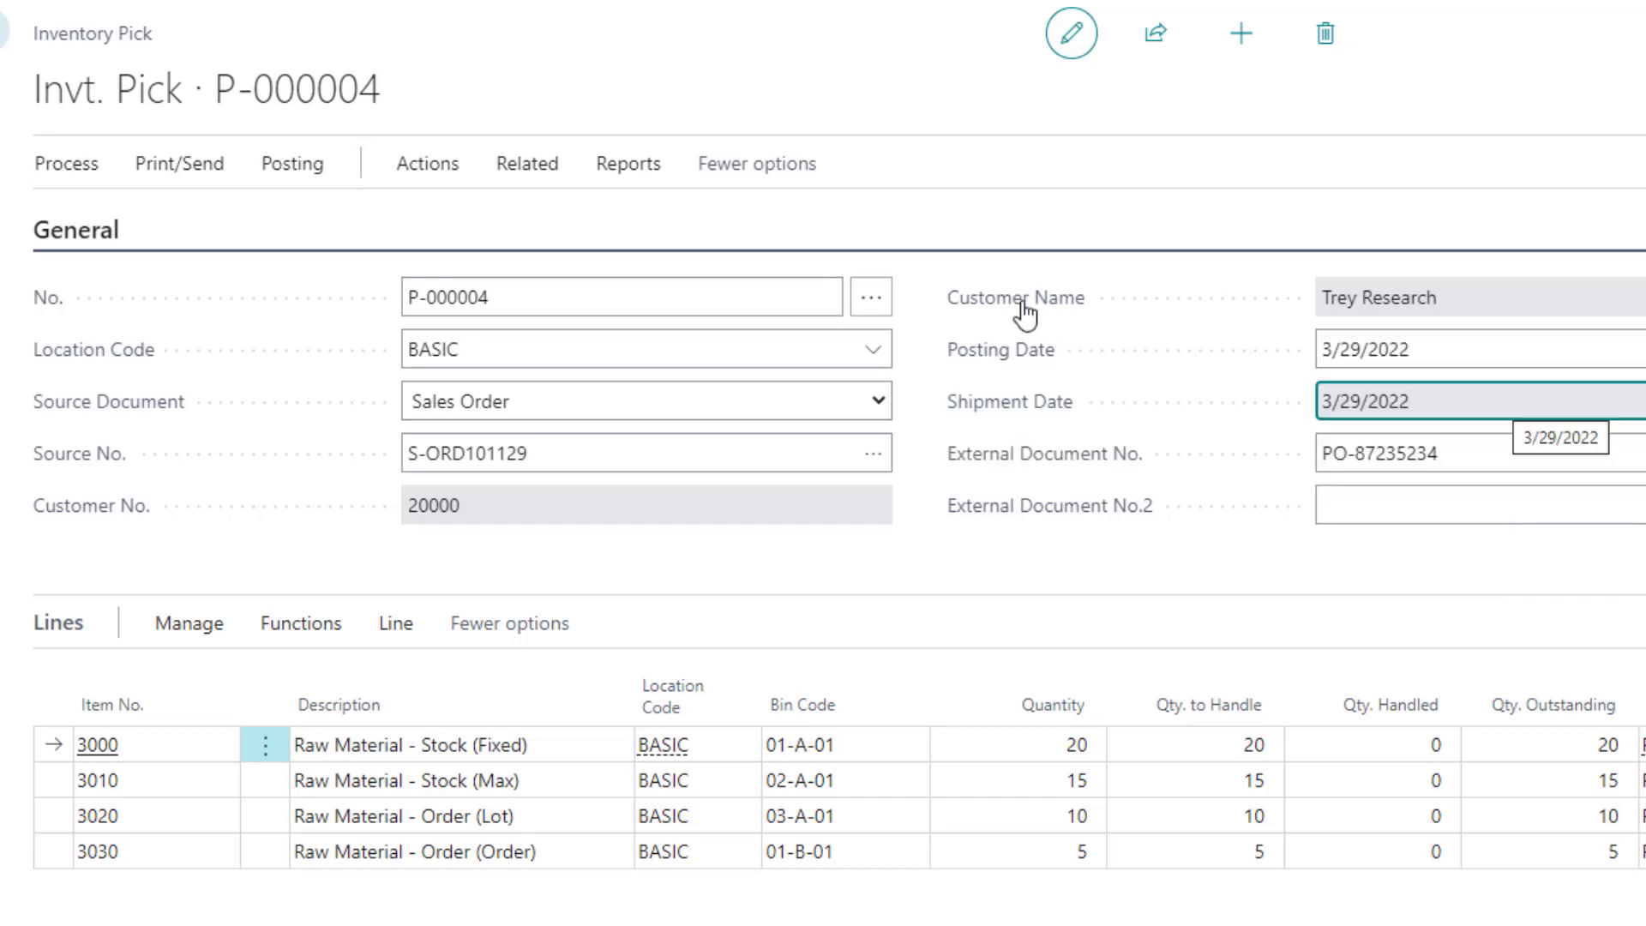
- Post the inventory pick with the Ship option, without invoicing
click(292, 171)
click(96, 244)
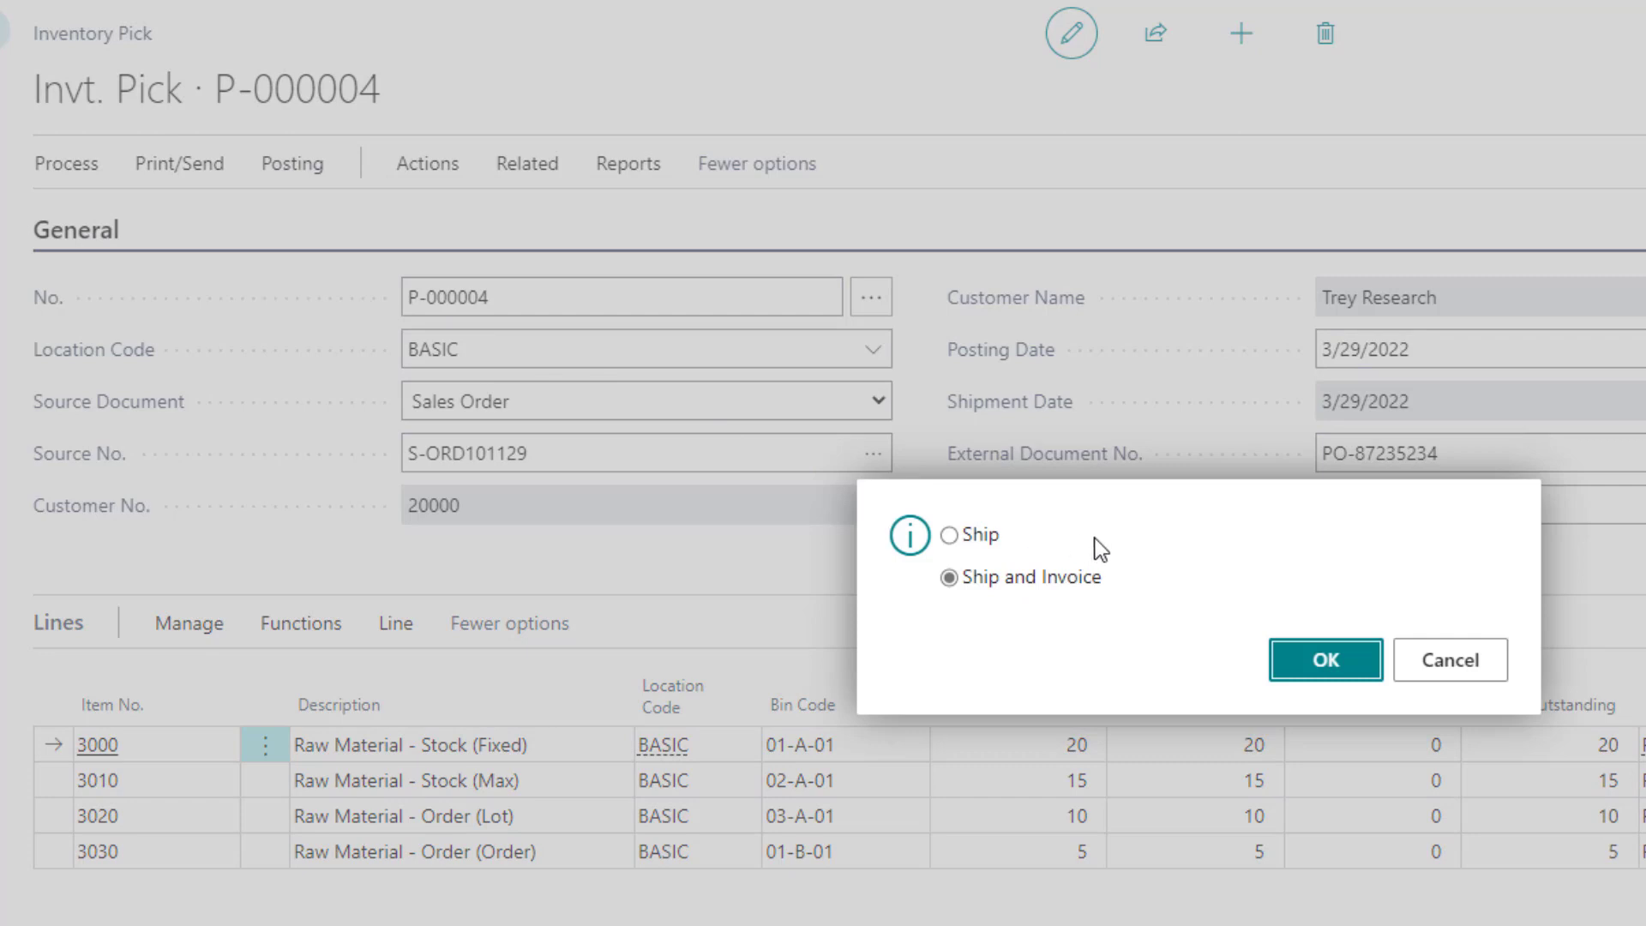
click(951, 536)
click(1319, 661)
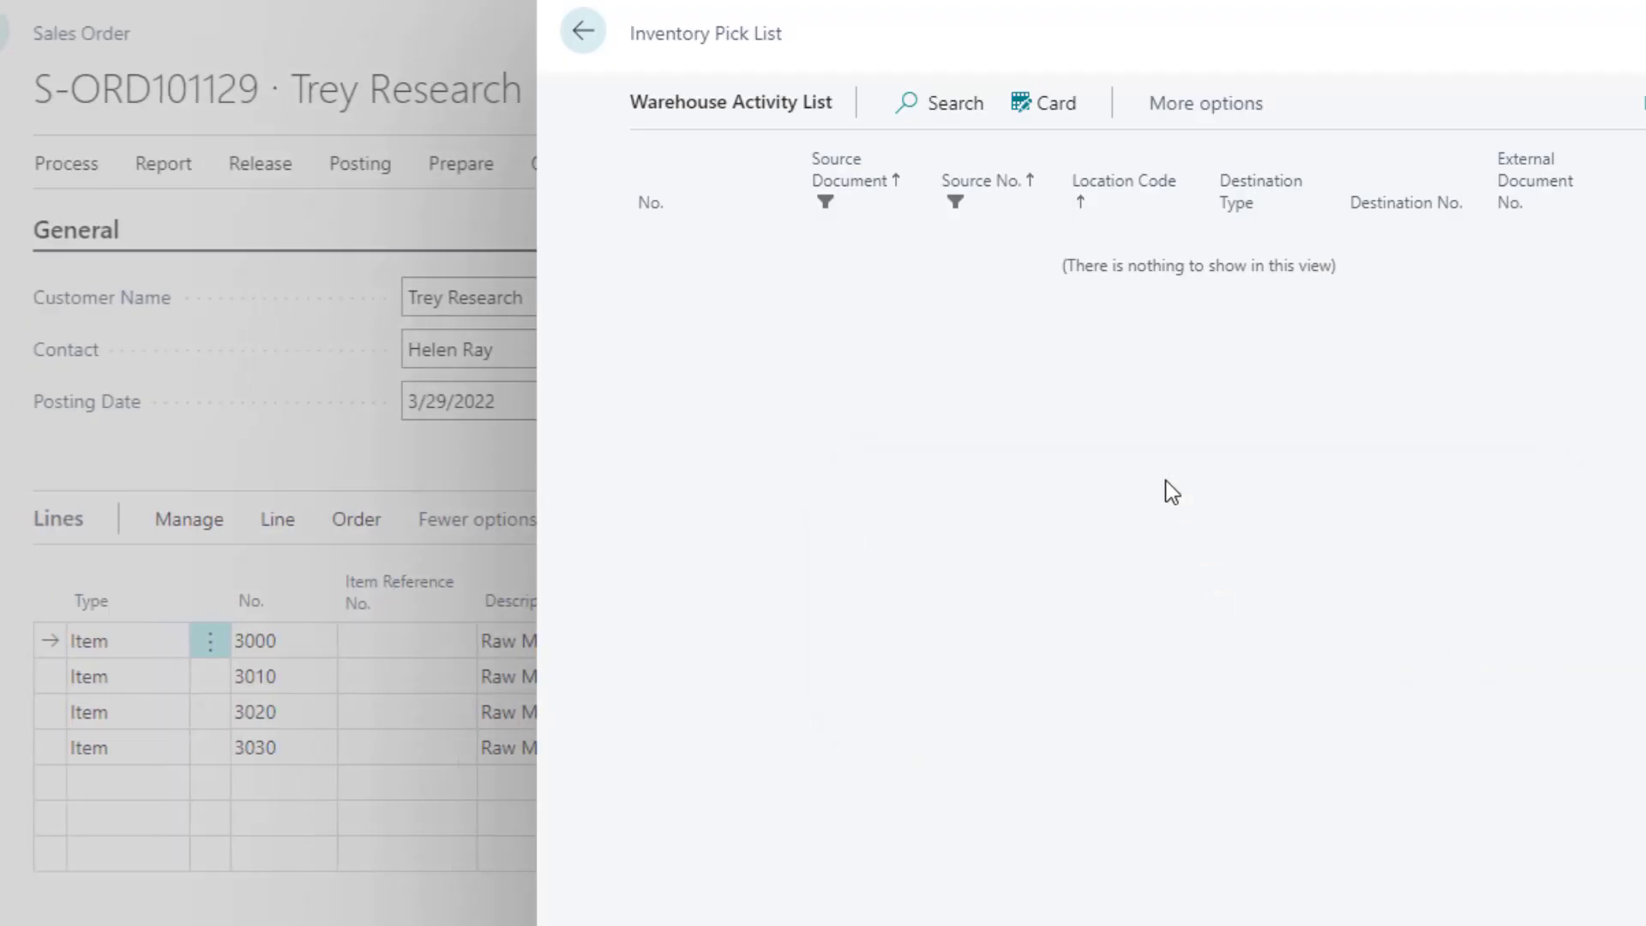
- Go back to the Trey Research sales order, check the shipped quantities on its lines, and return to the sales orders list
click(584, 34)
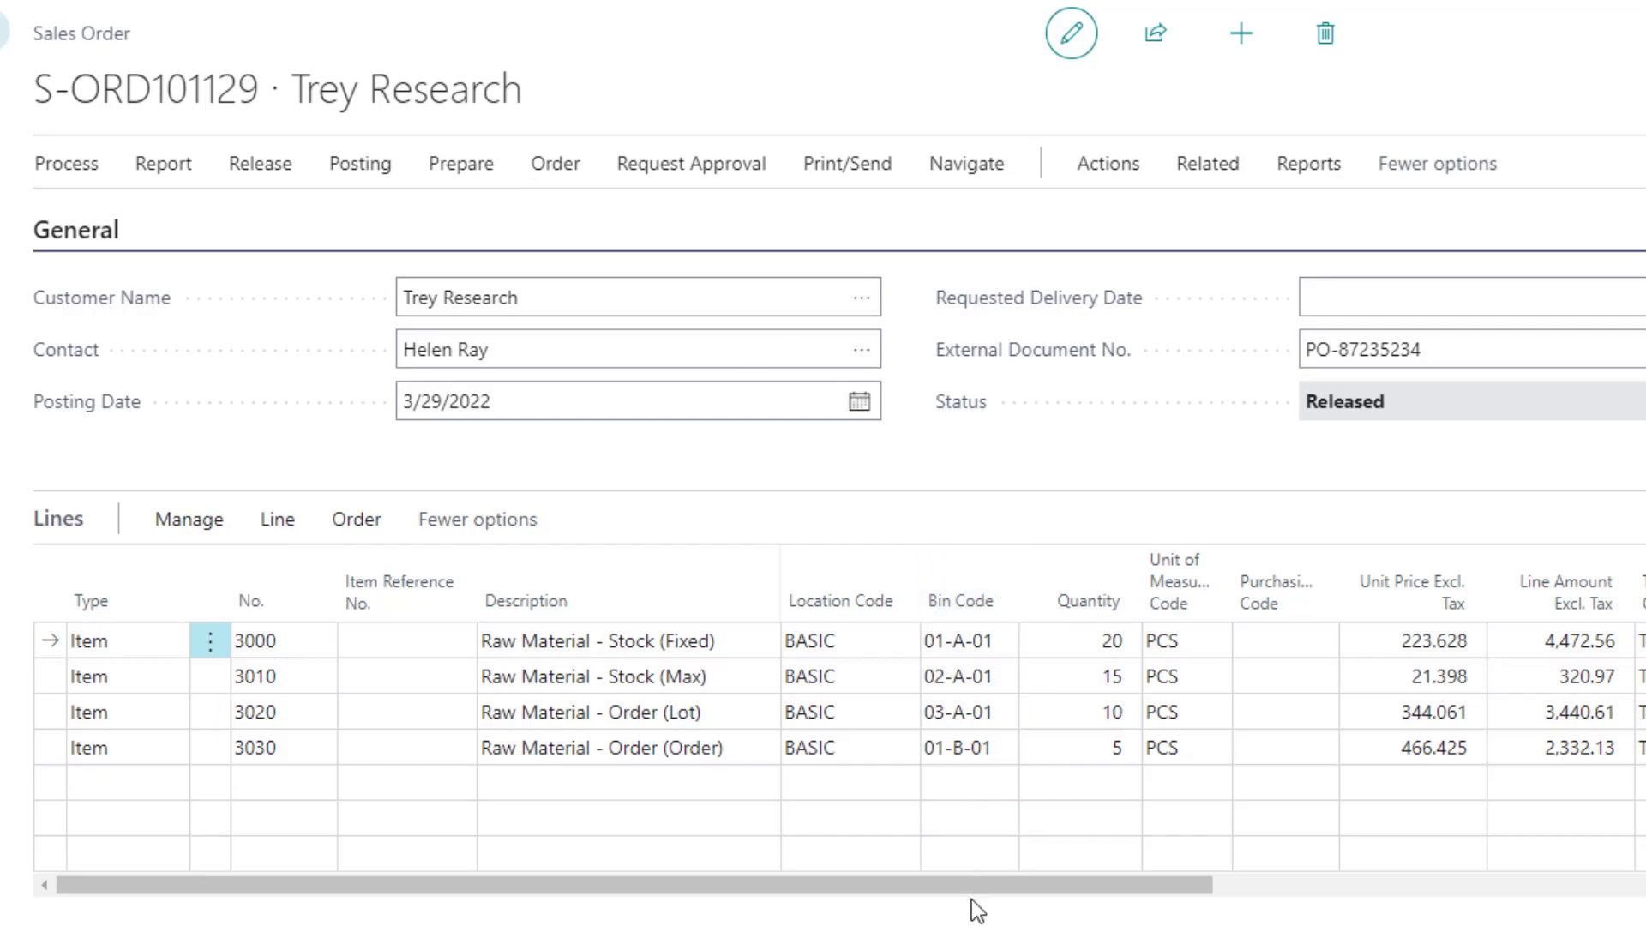
drag(954, 891, 1489, 898)
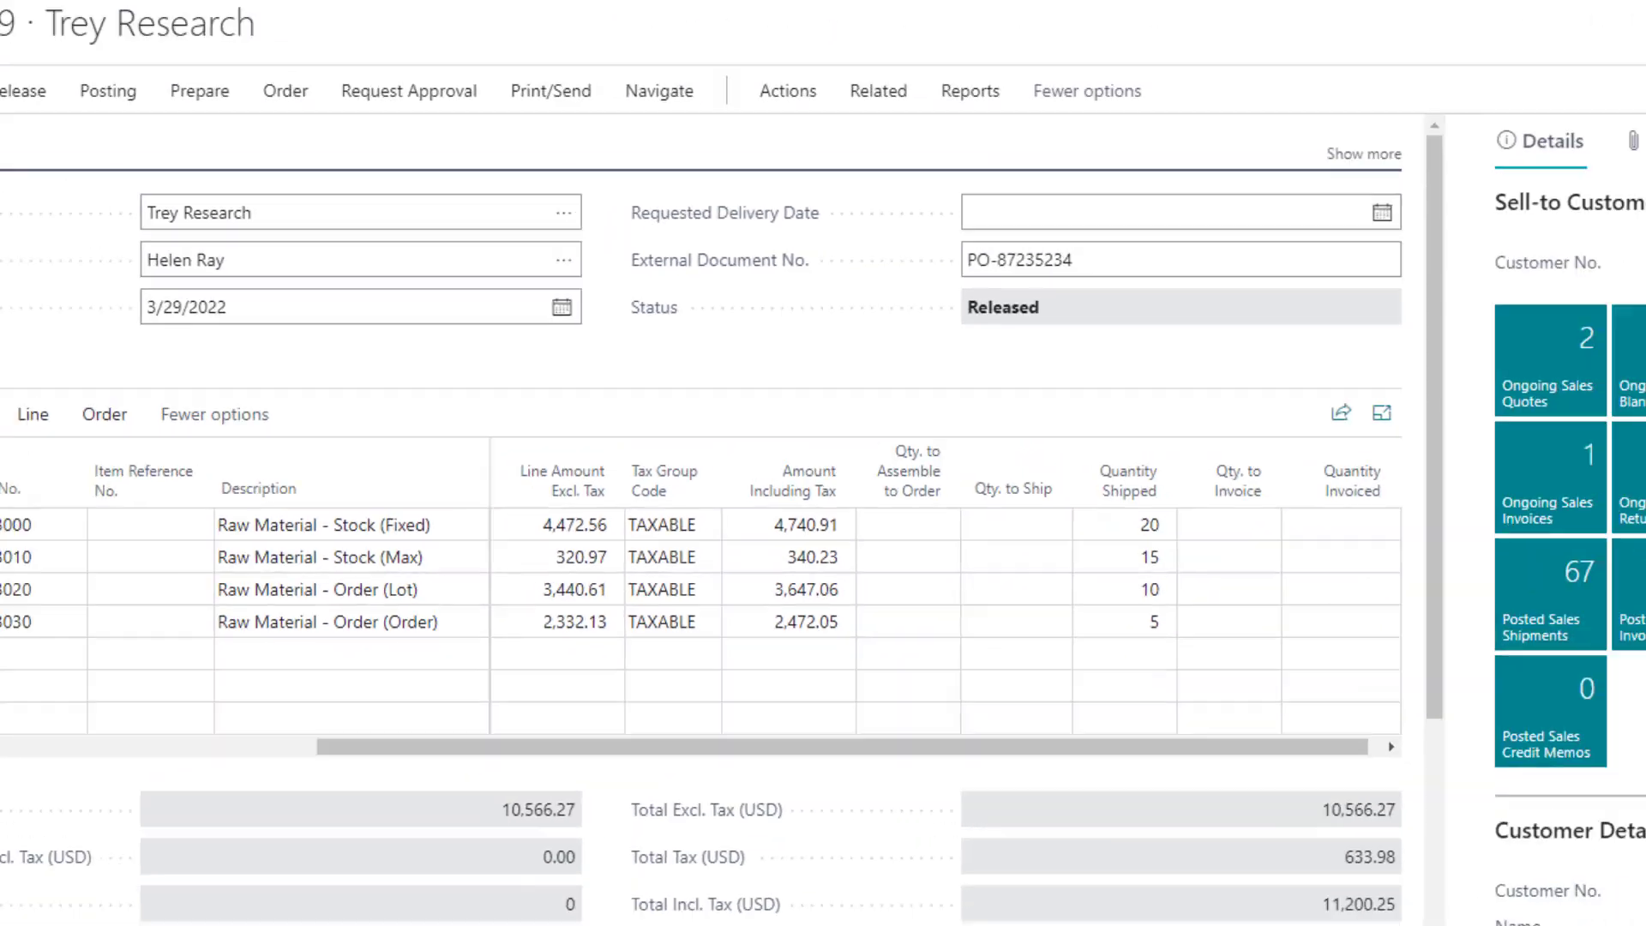
click(53, 158)
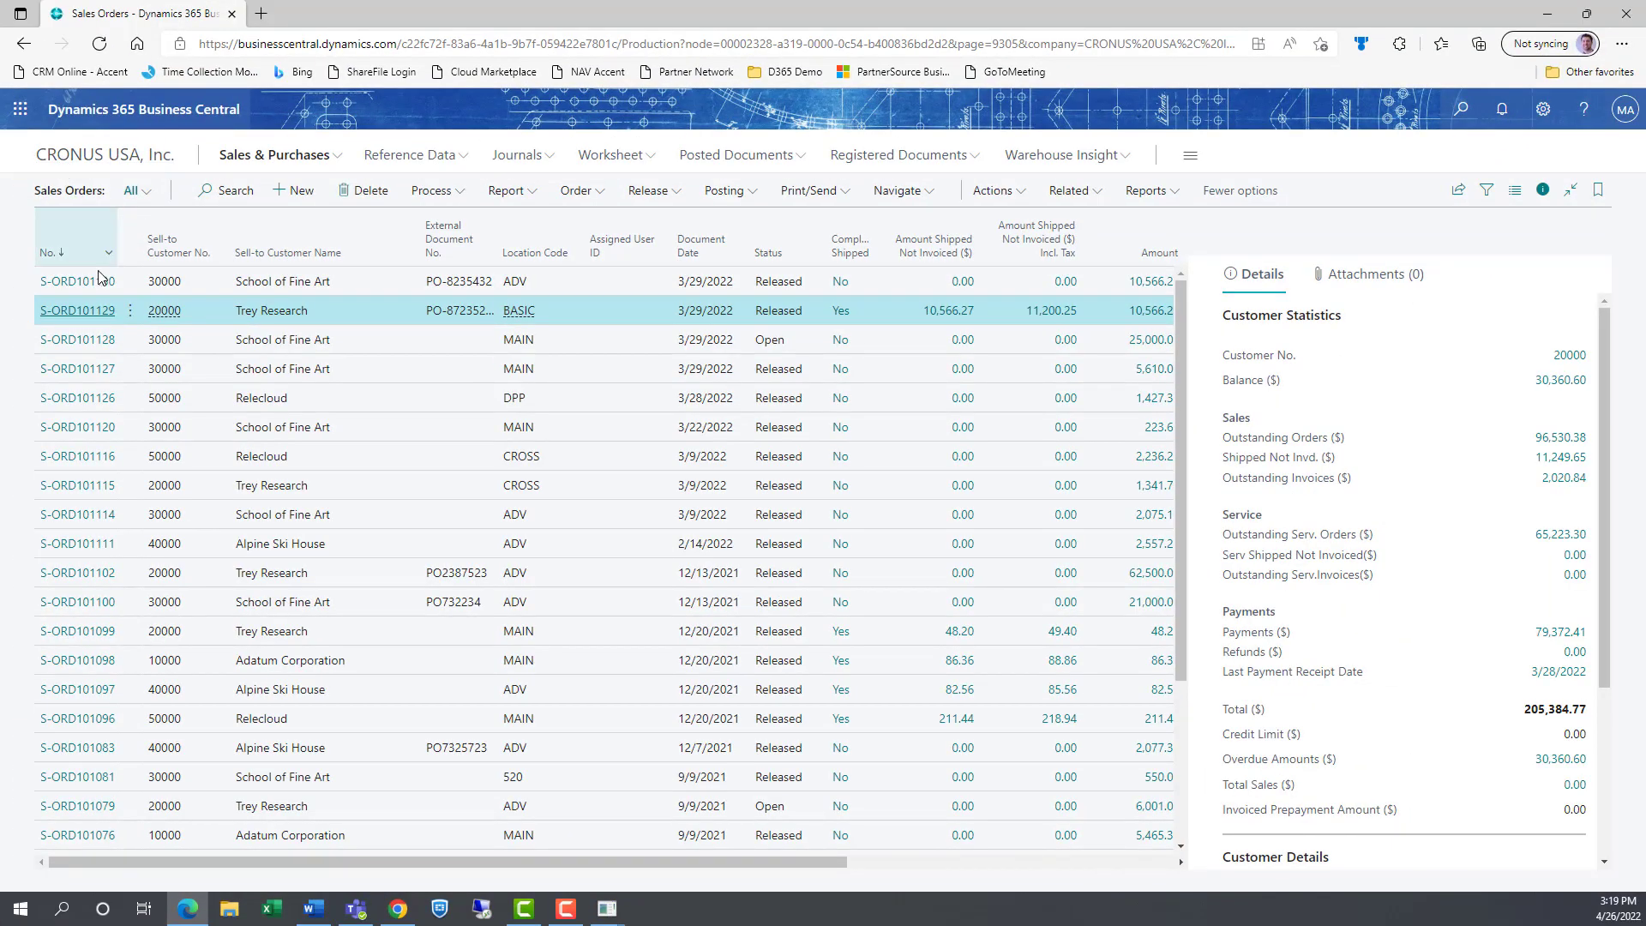
- Open the School of Fine Art sales order for location ADV and review its location codes and quantities to ship
click(80, 289)
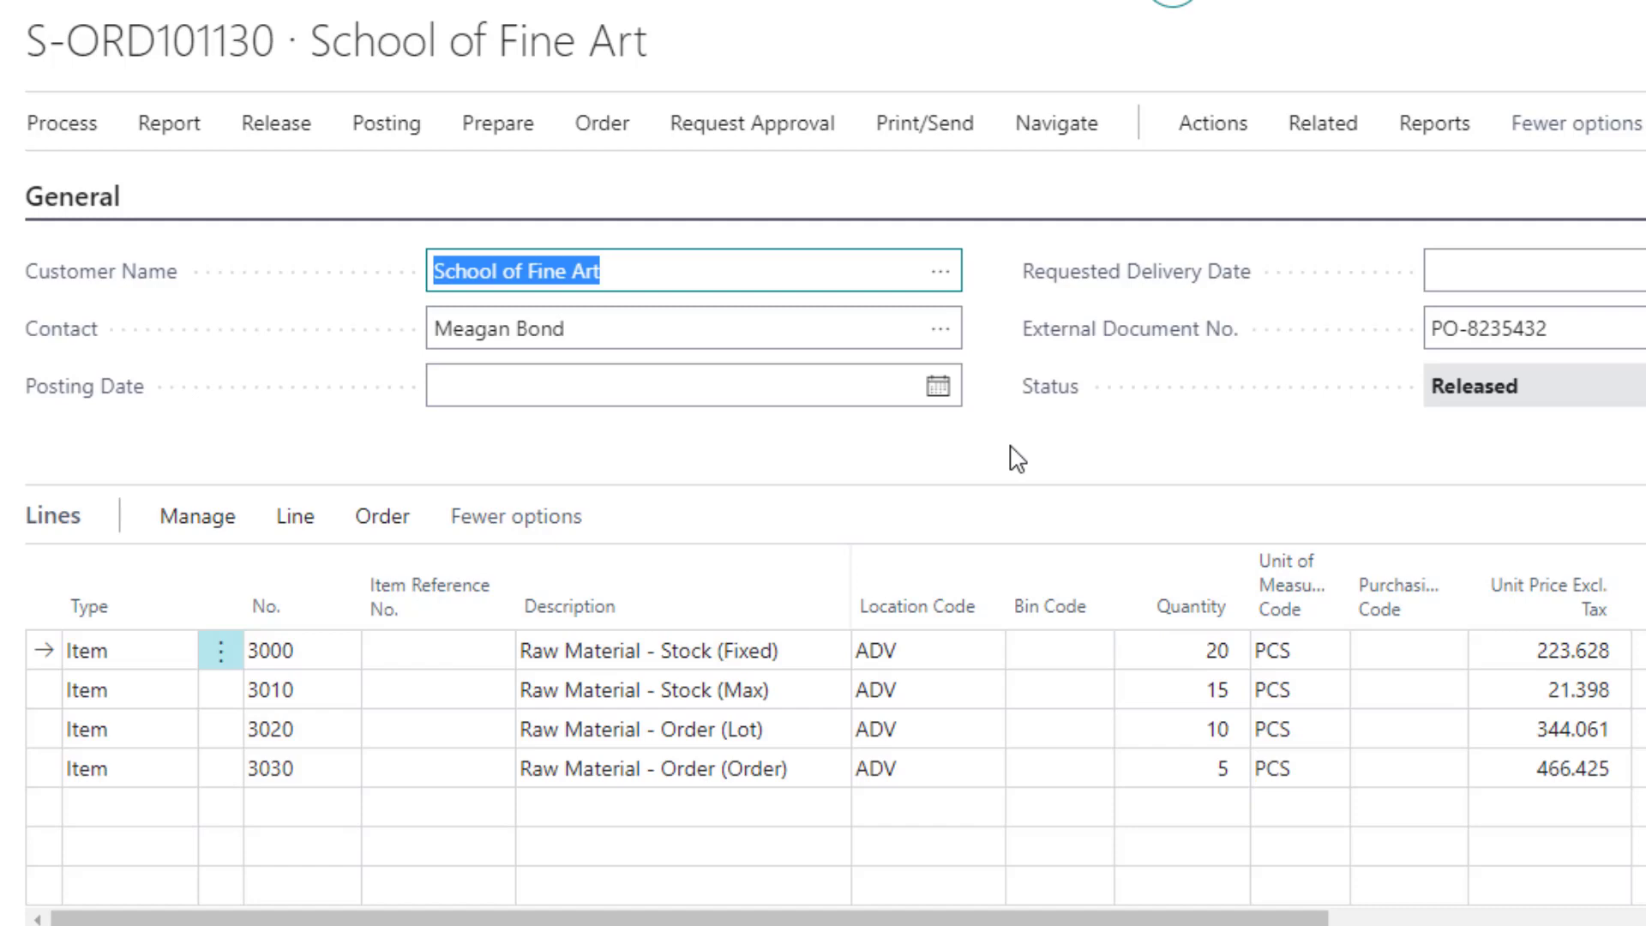
click(910, 656)
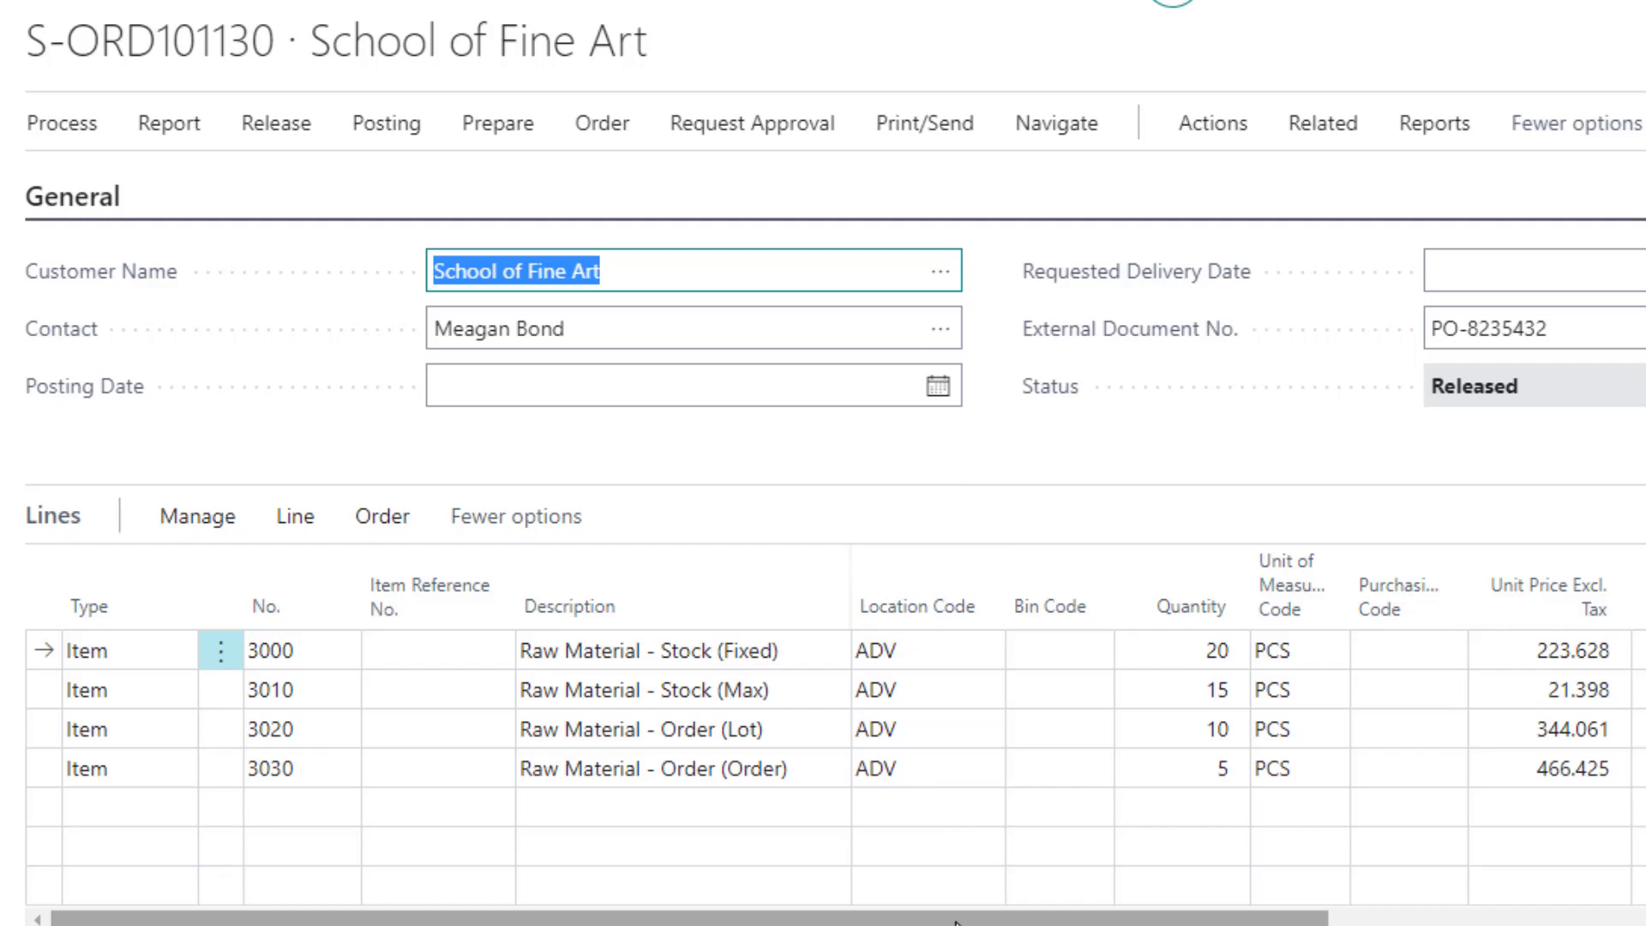
drag(955, 921, 1561, 921)
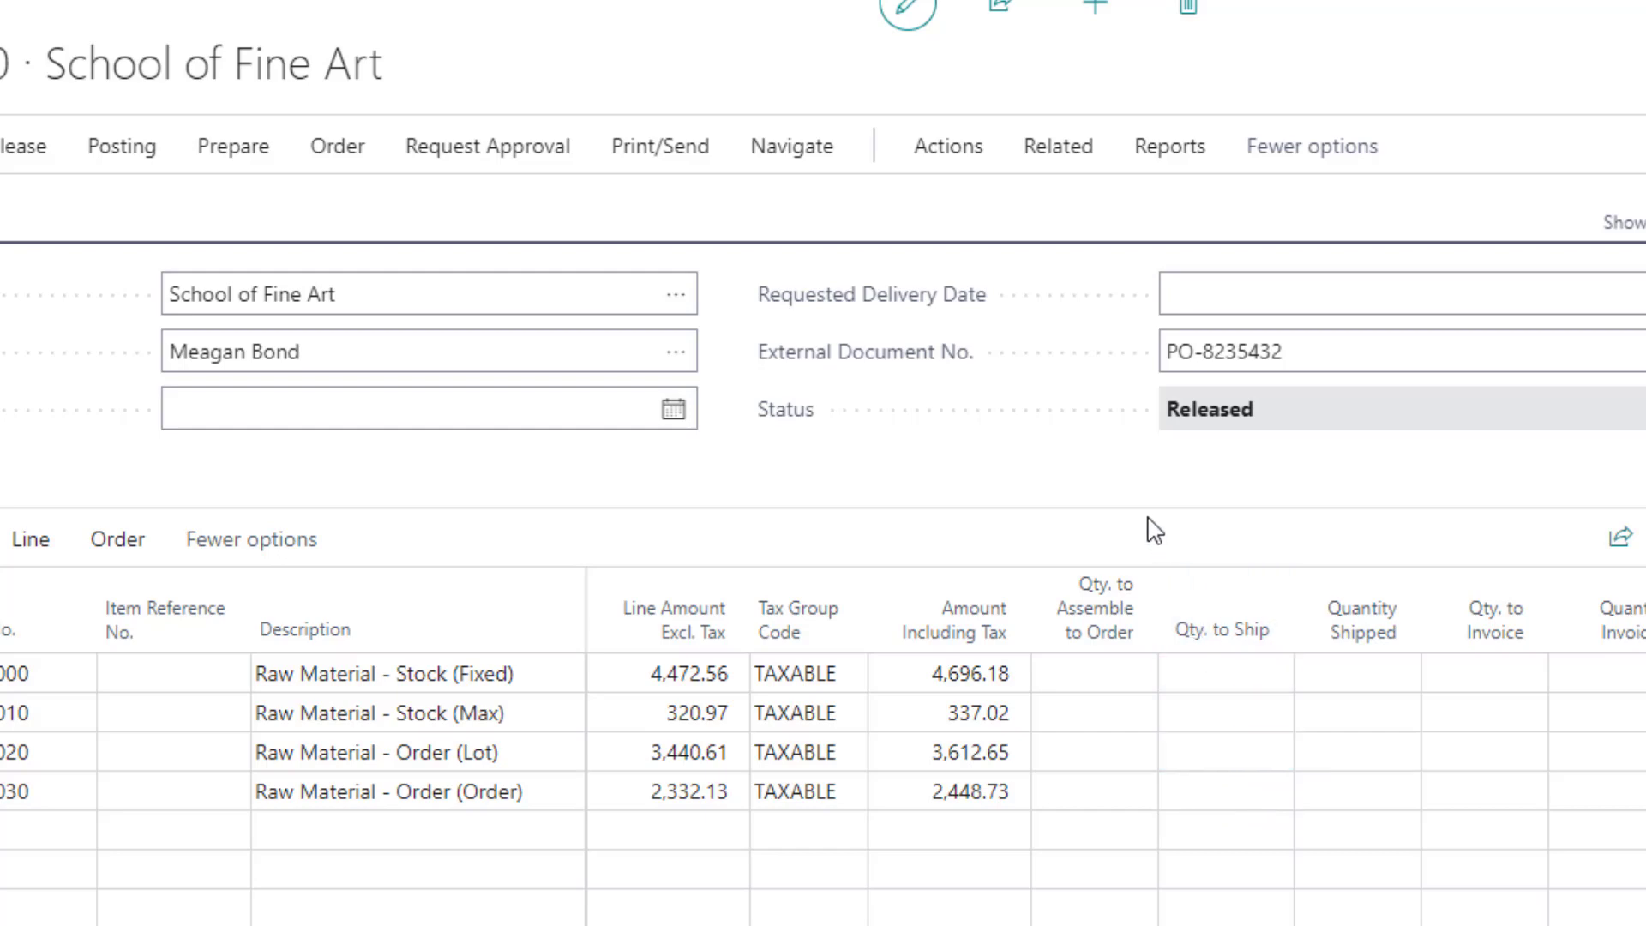
- Open the warehouse shipment lines related to the School of Fine Art sales order and show their warehouse shipment document
click(1048, 159)
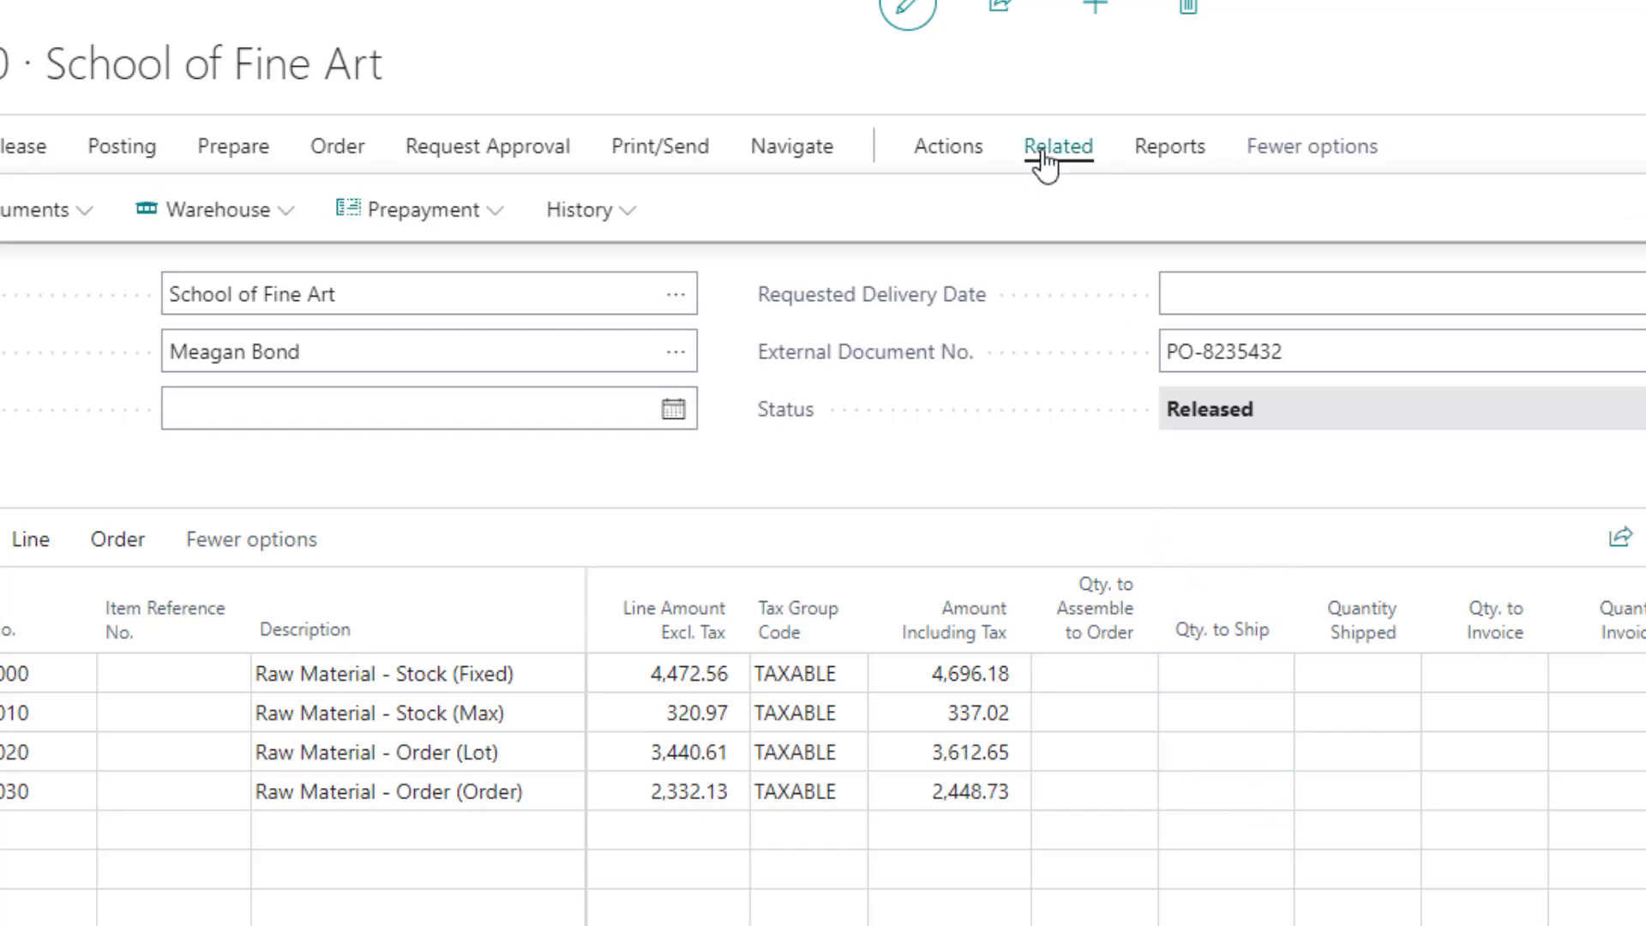
click(960, 157)
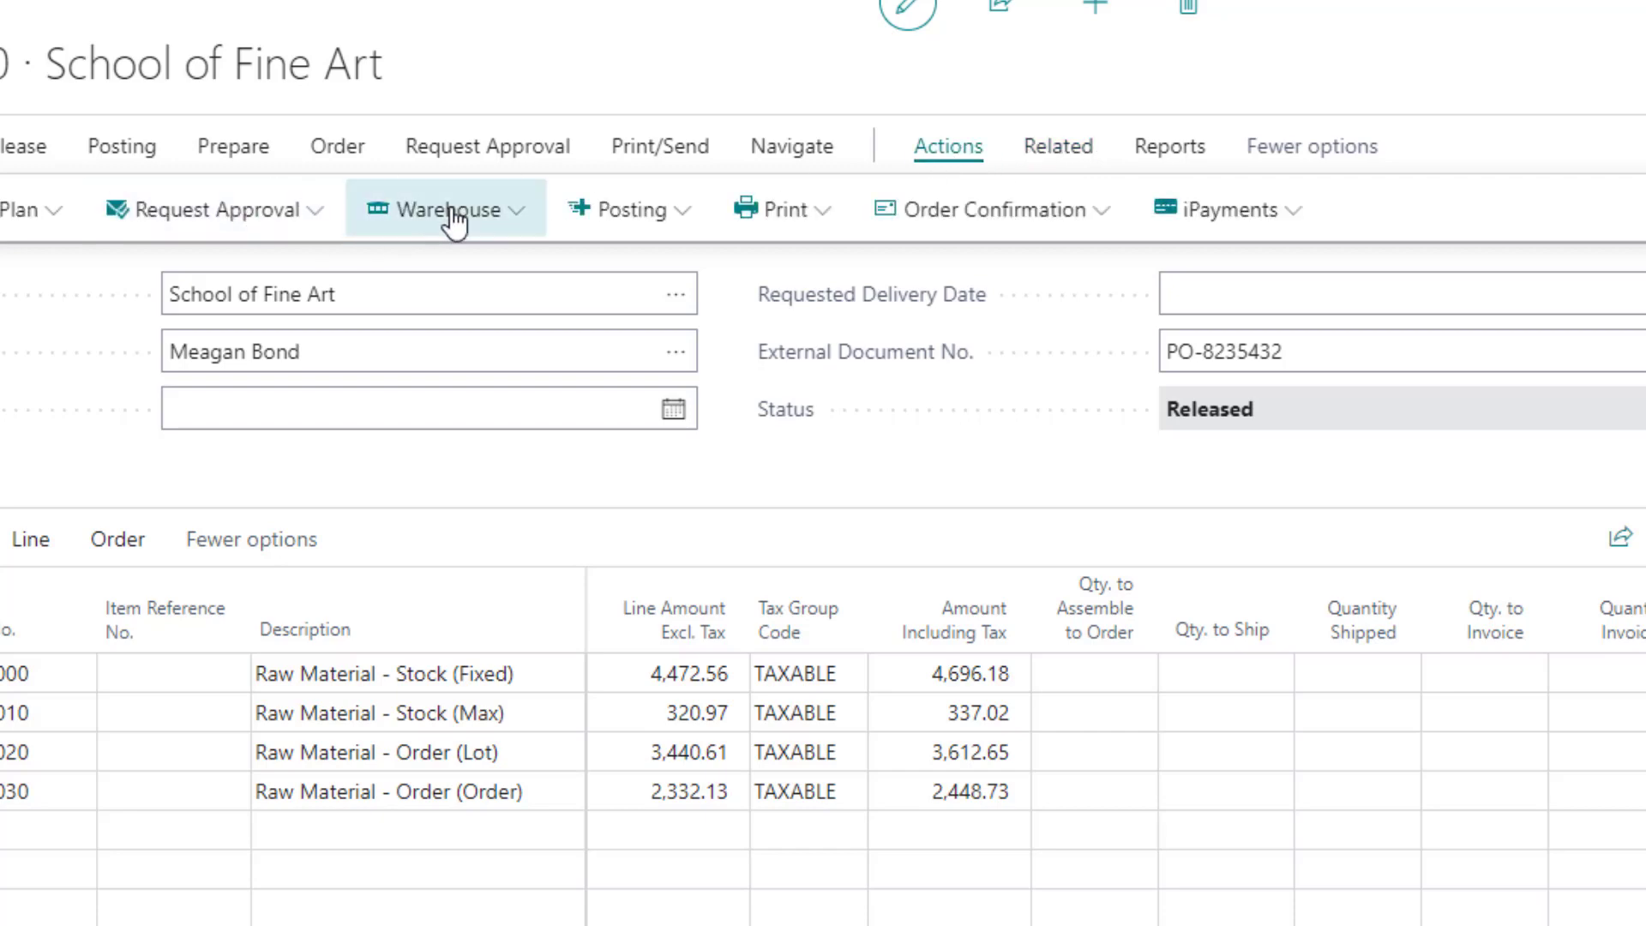
click(454, 221)
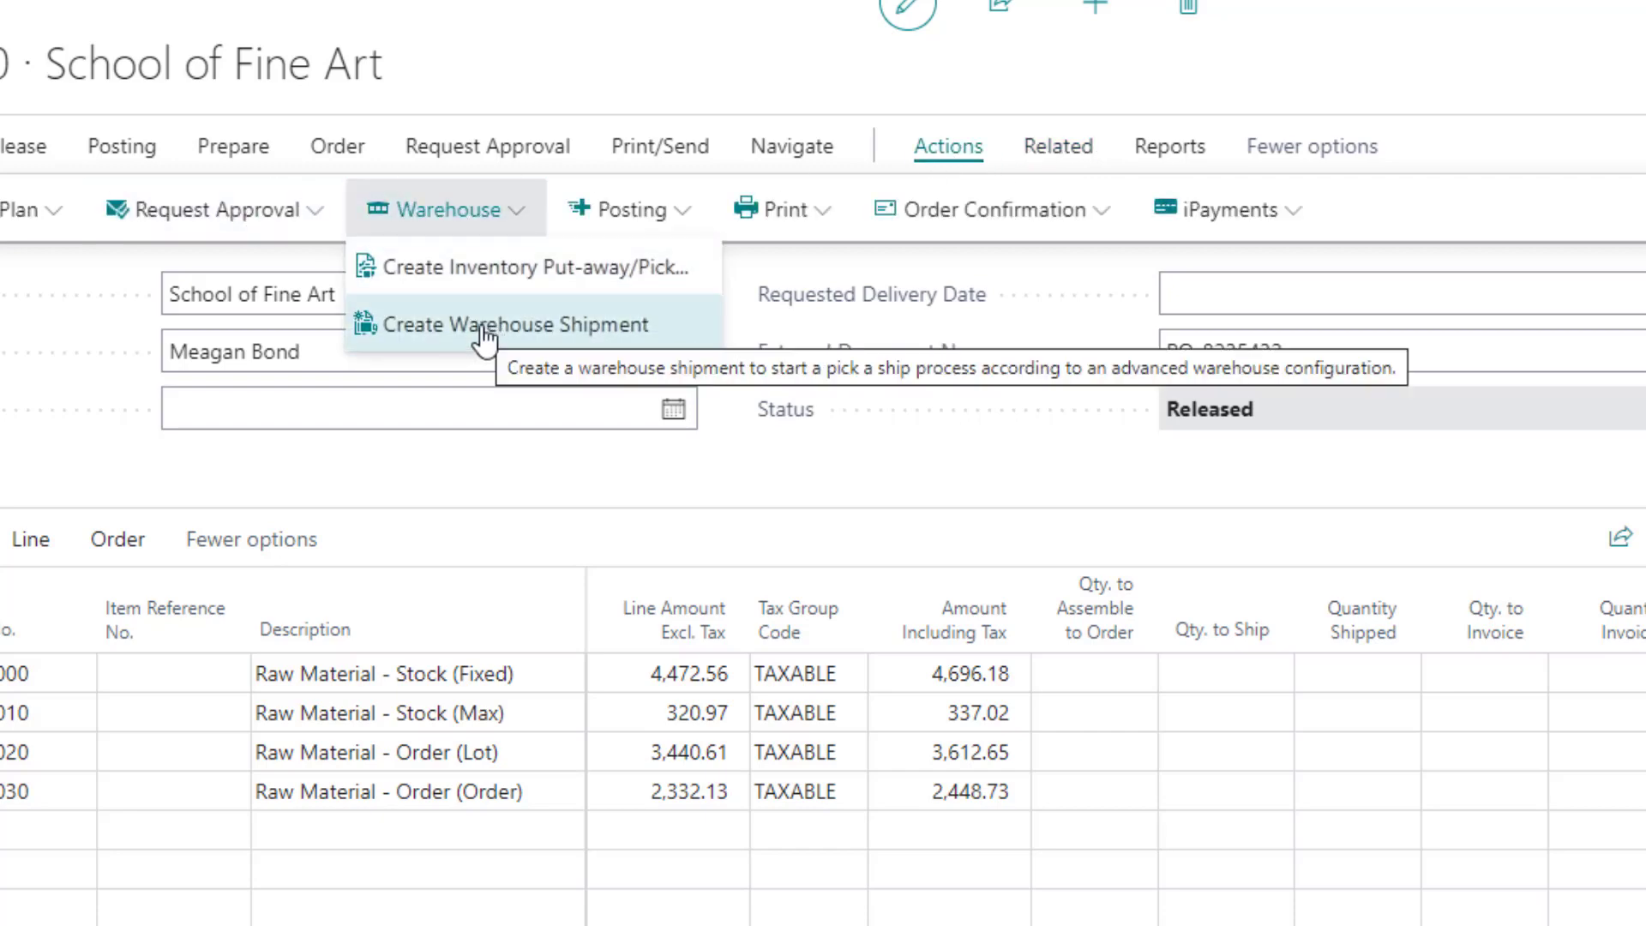
click(1056, 156)
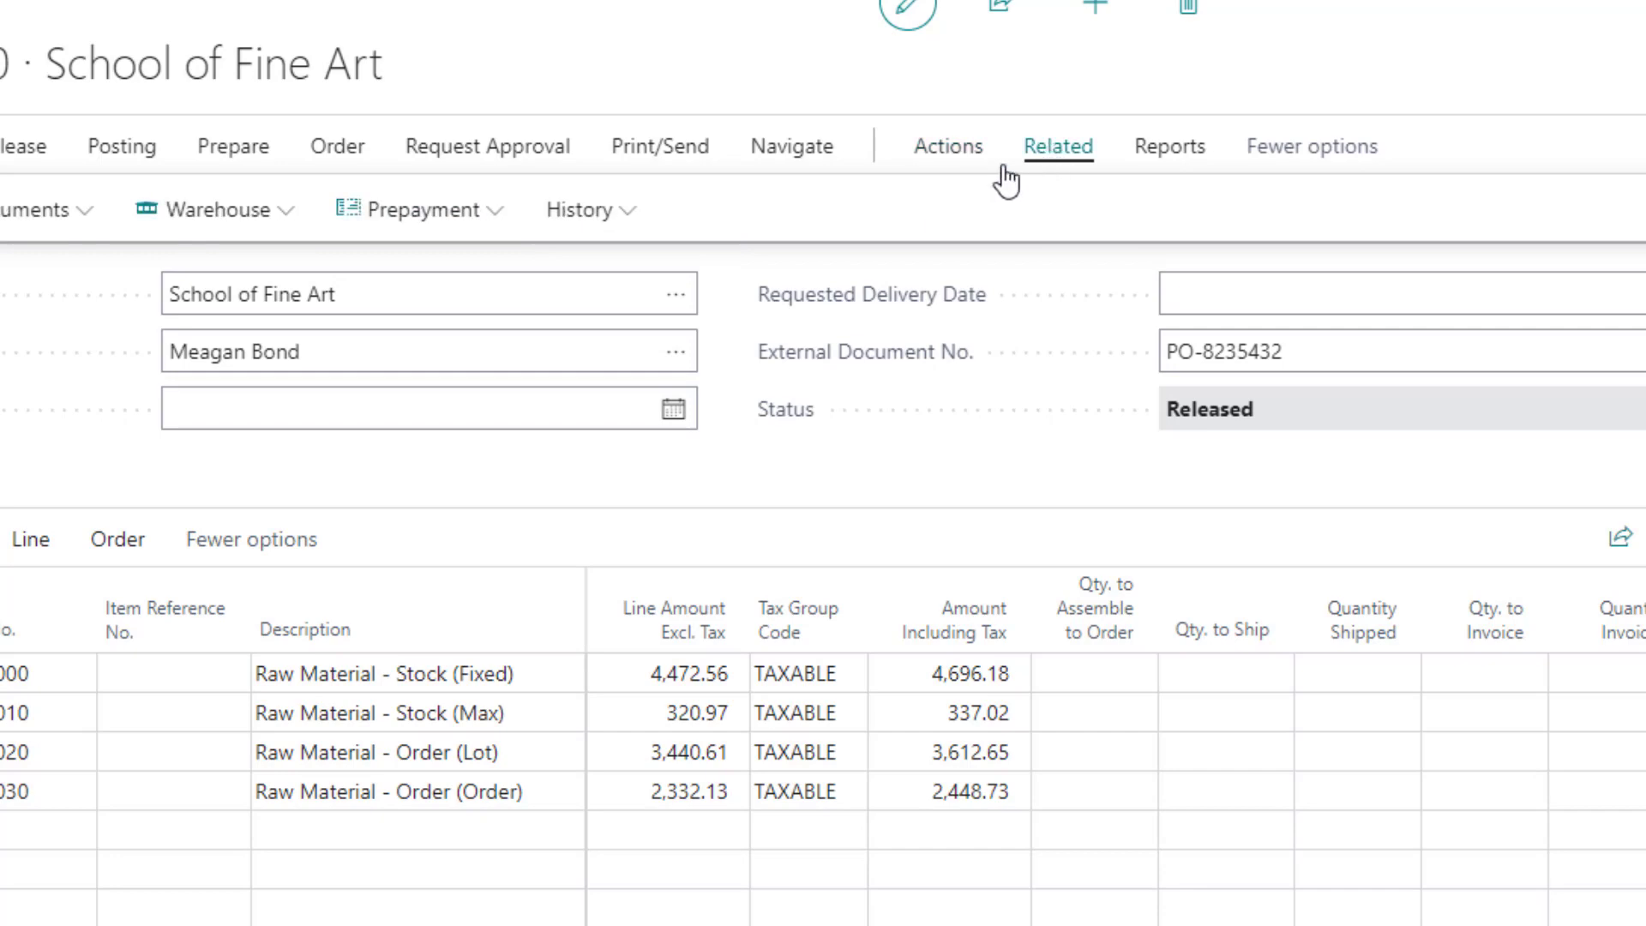
click(265, 208)
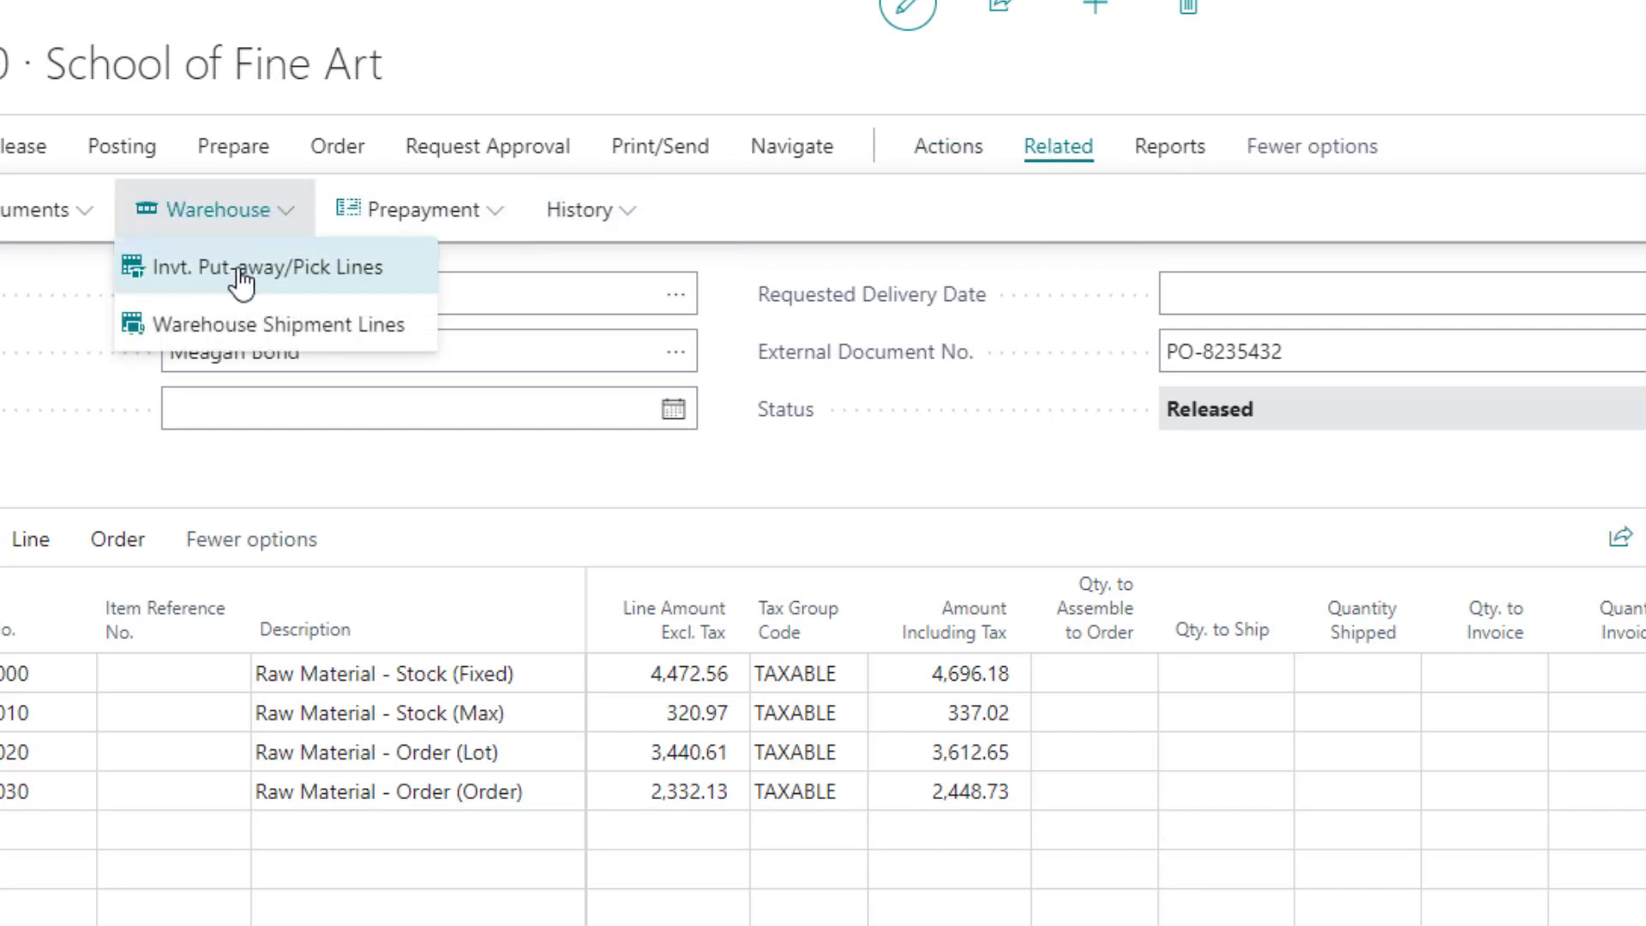
click(249, 326)
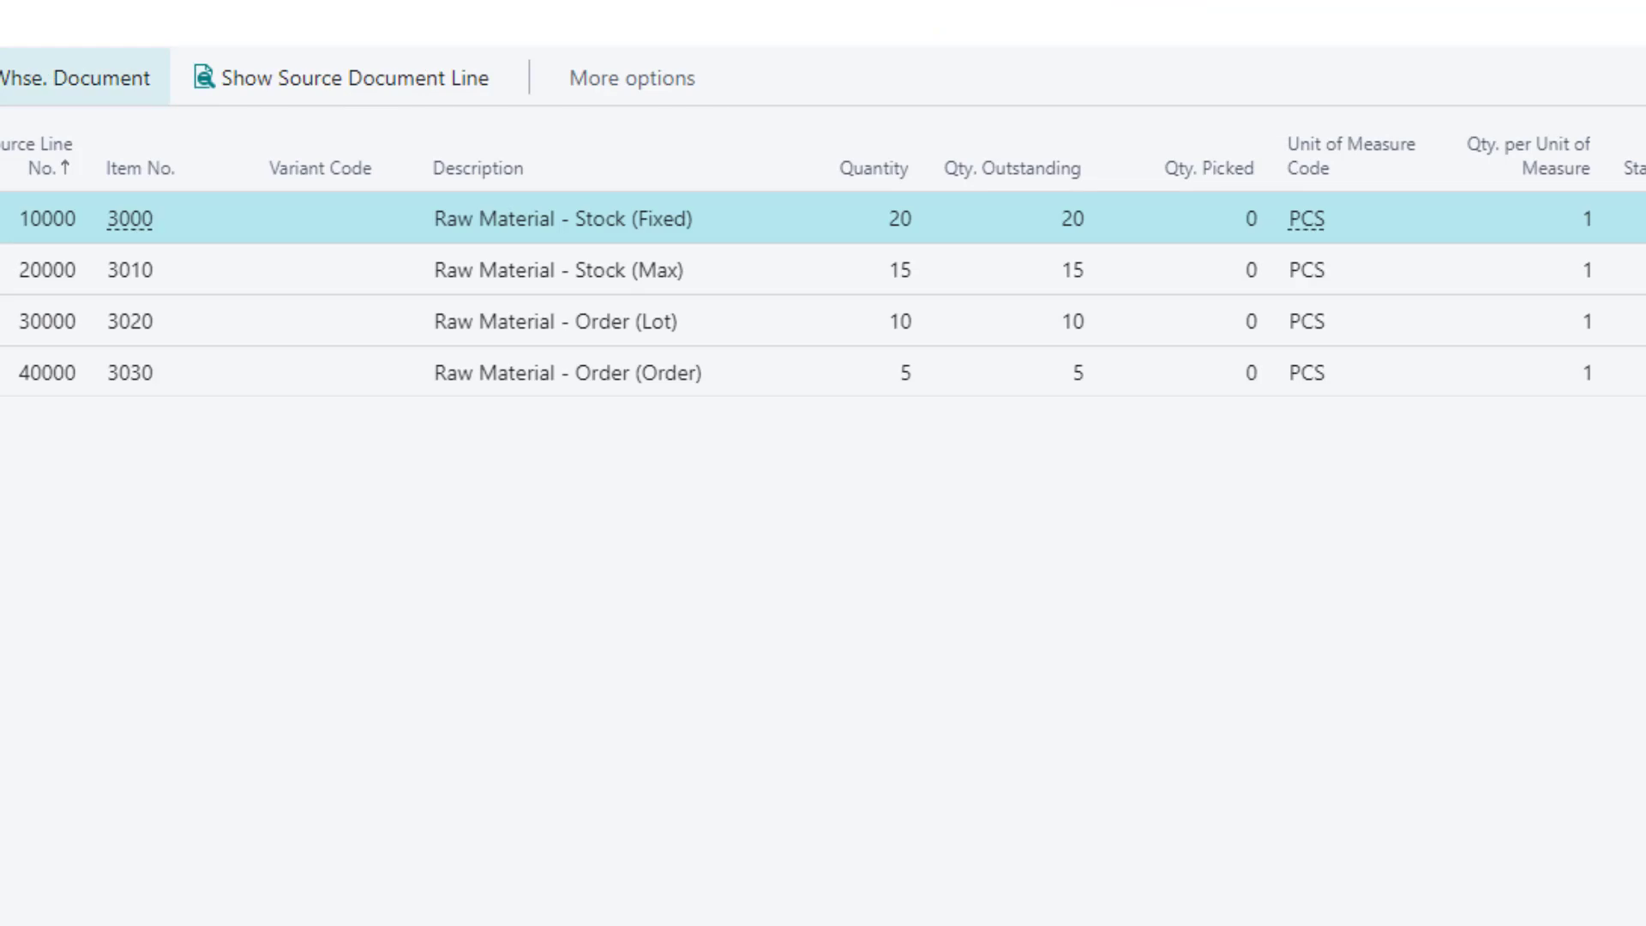
click(35, 78)
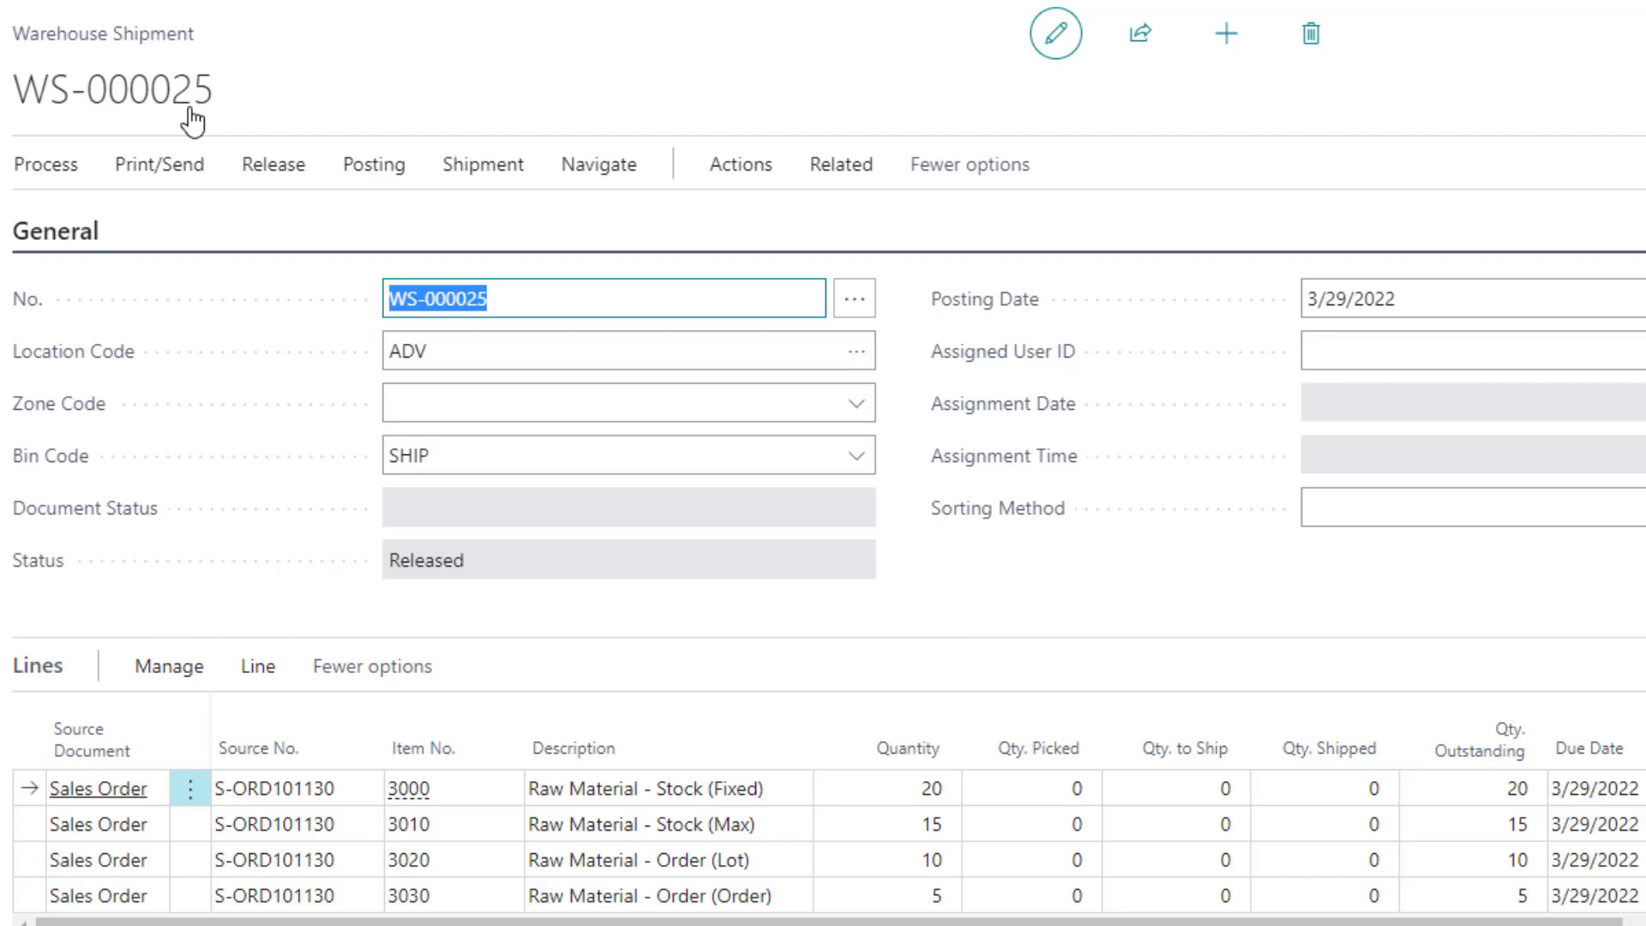
- Check the pick lines related to the warehouse shipment and return to the shipment document
click(895, 227)
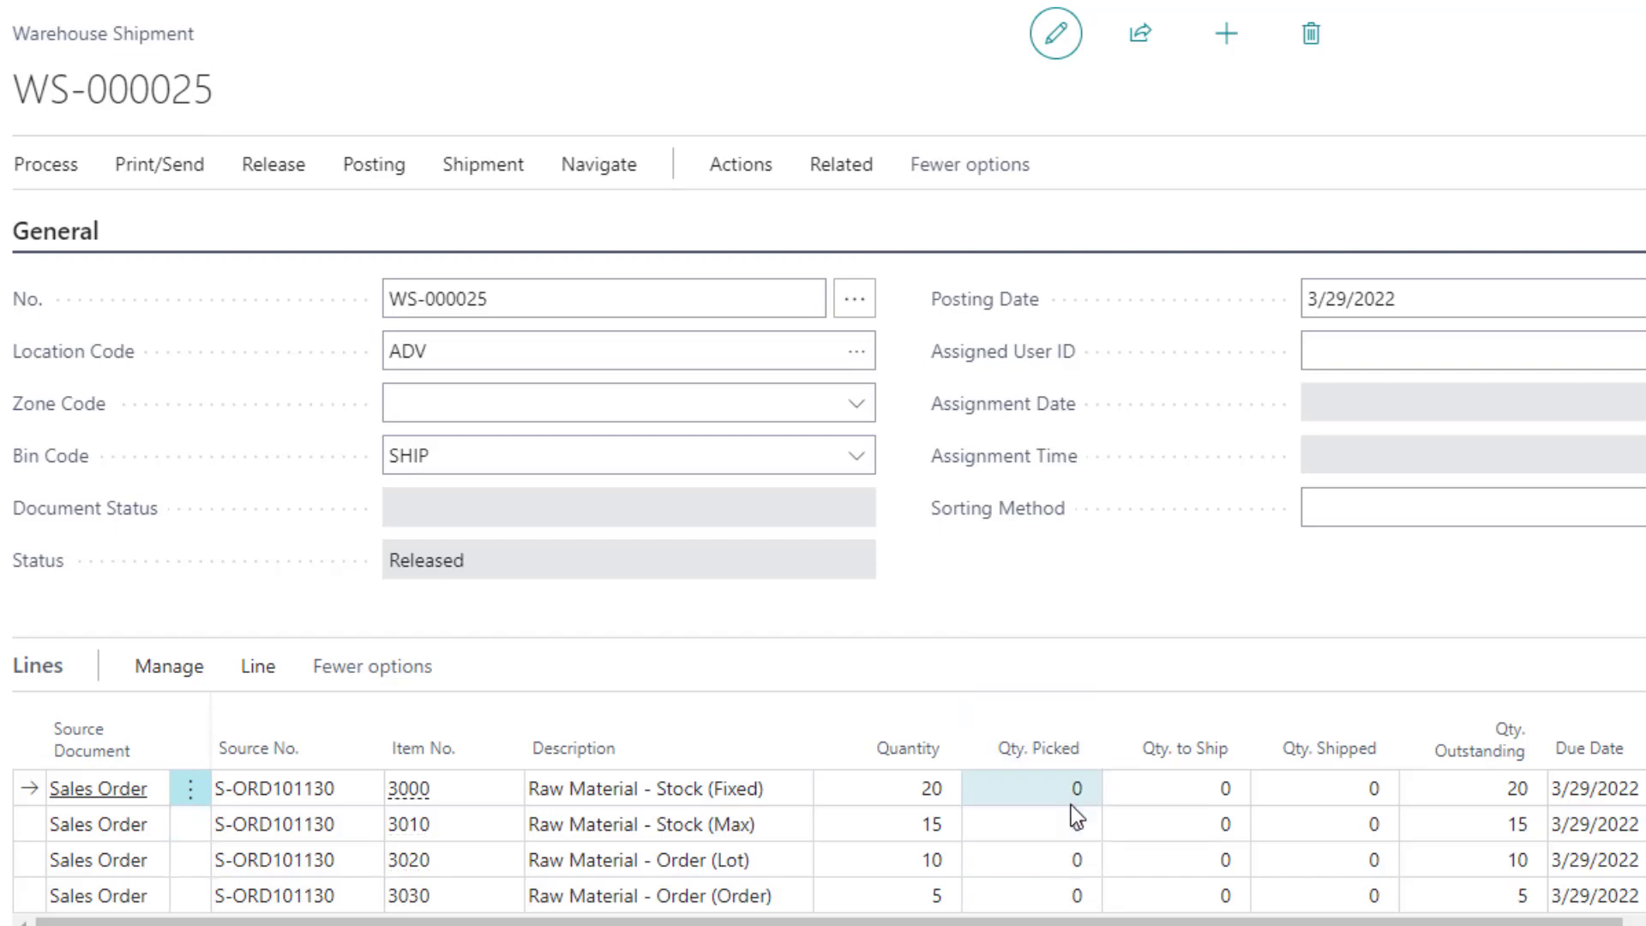
click(816, 169)
click(160, 225)
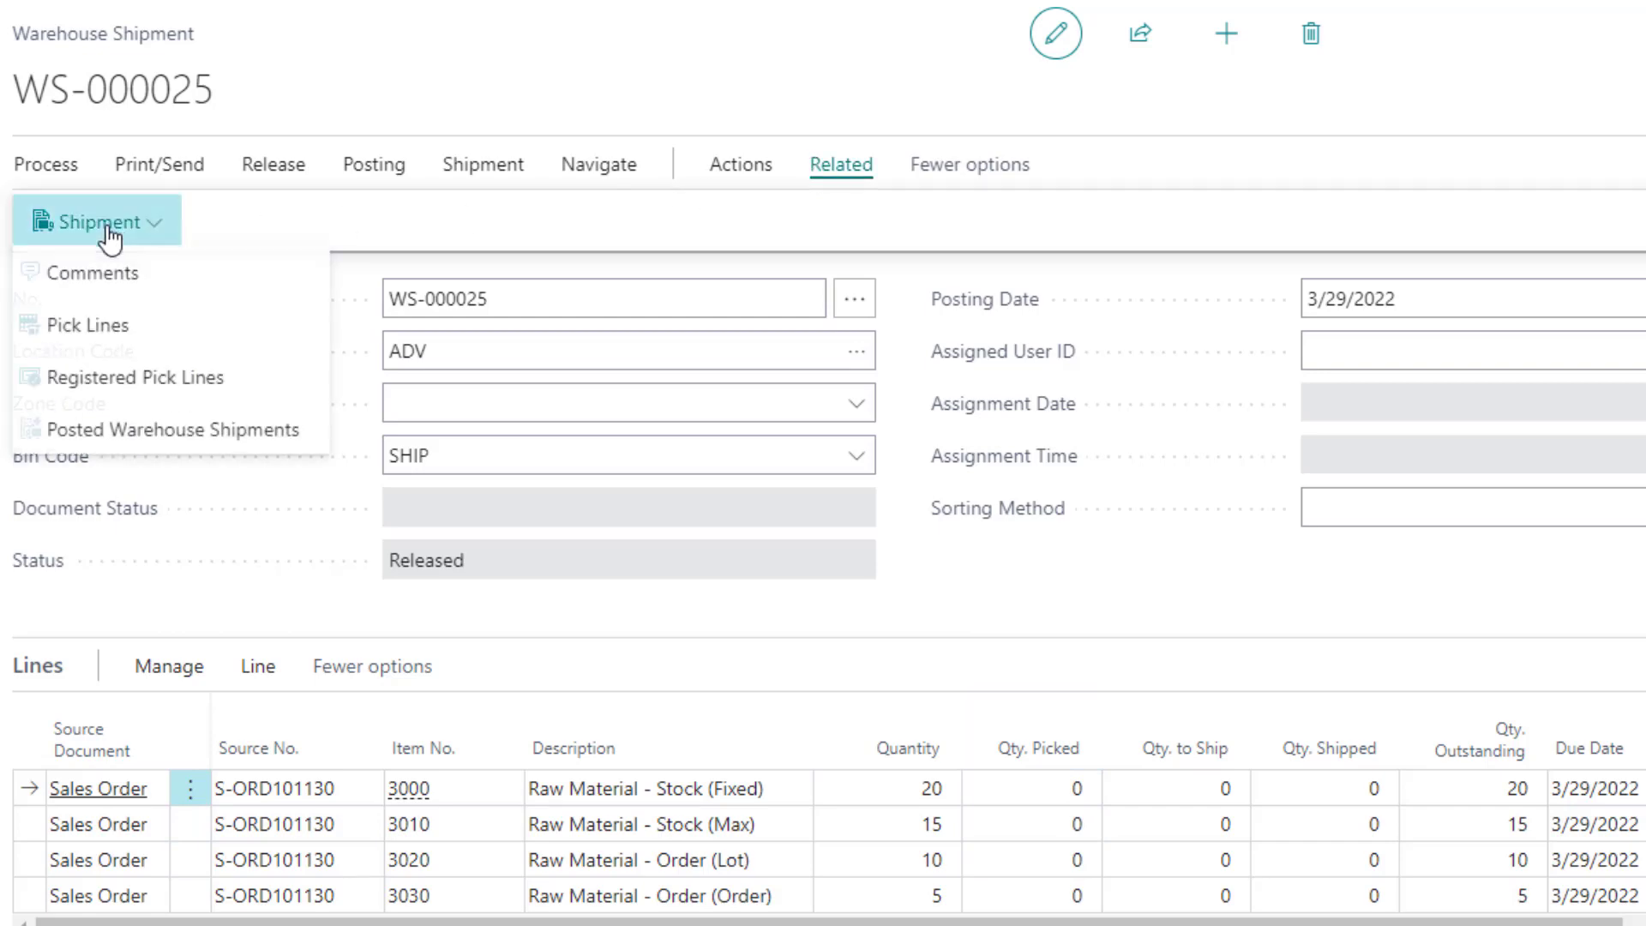
click(120, 324)
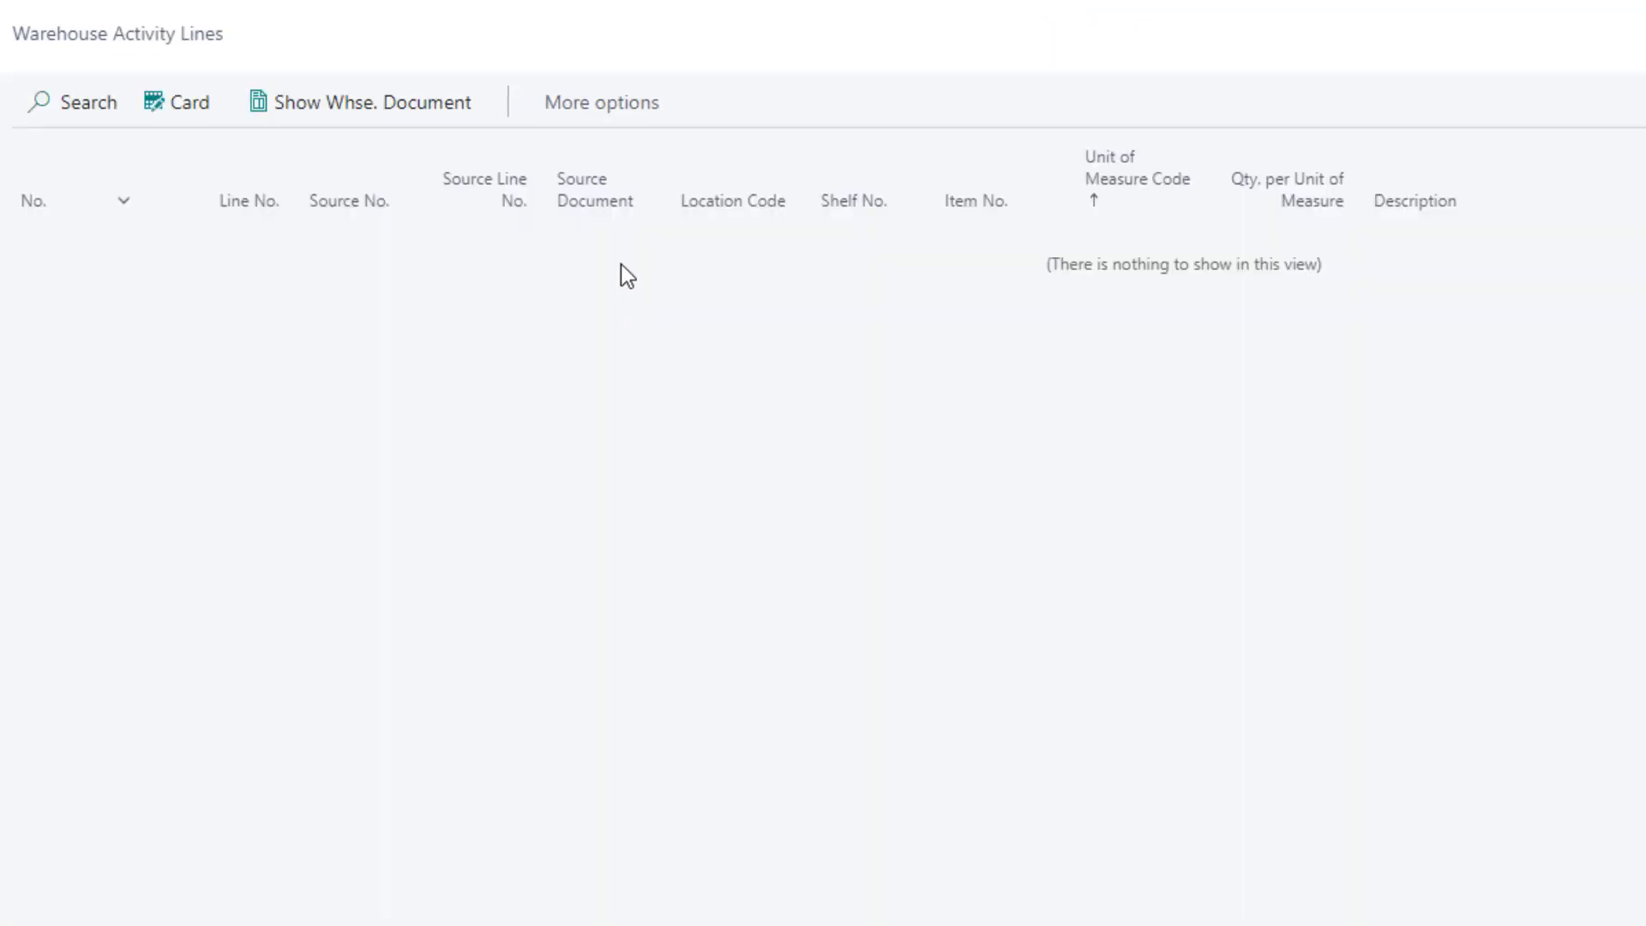
key(Escape)
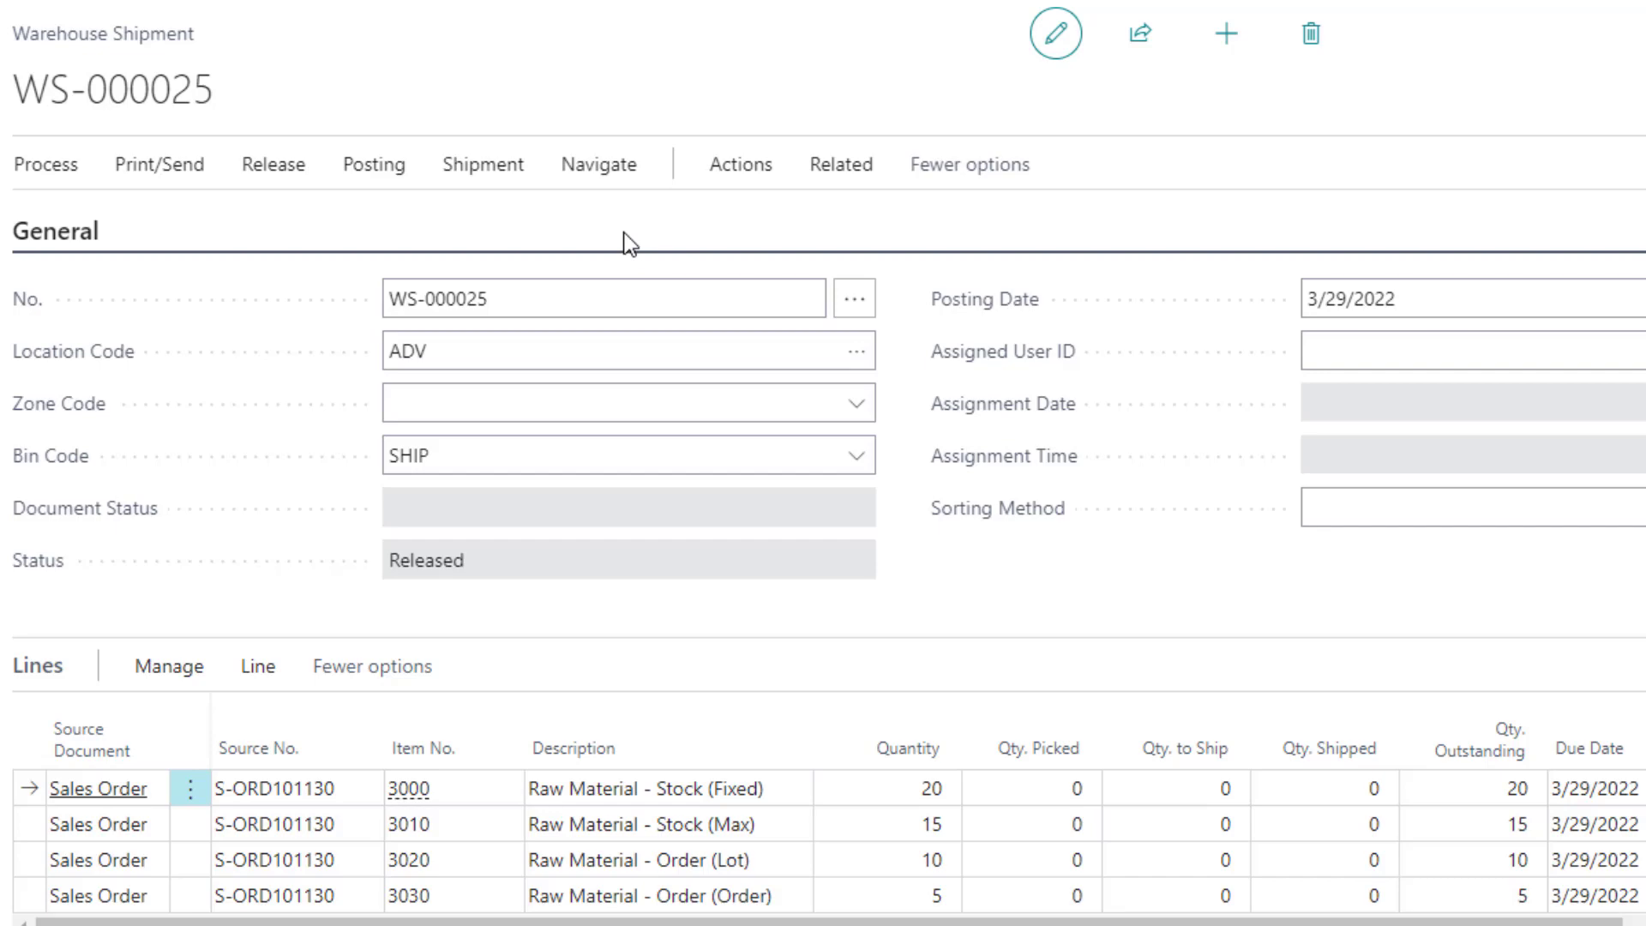
- Review the functions available for the warehouse shipment, including Create Pick, and go back to the sales orders list
click(714, 176)
click(154, 242)
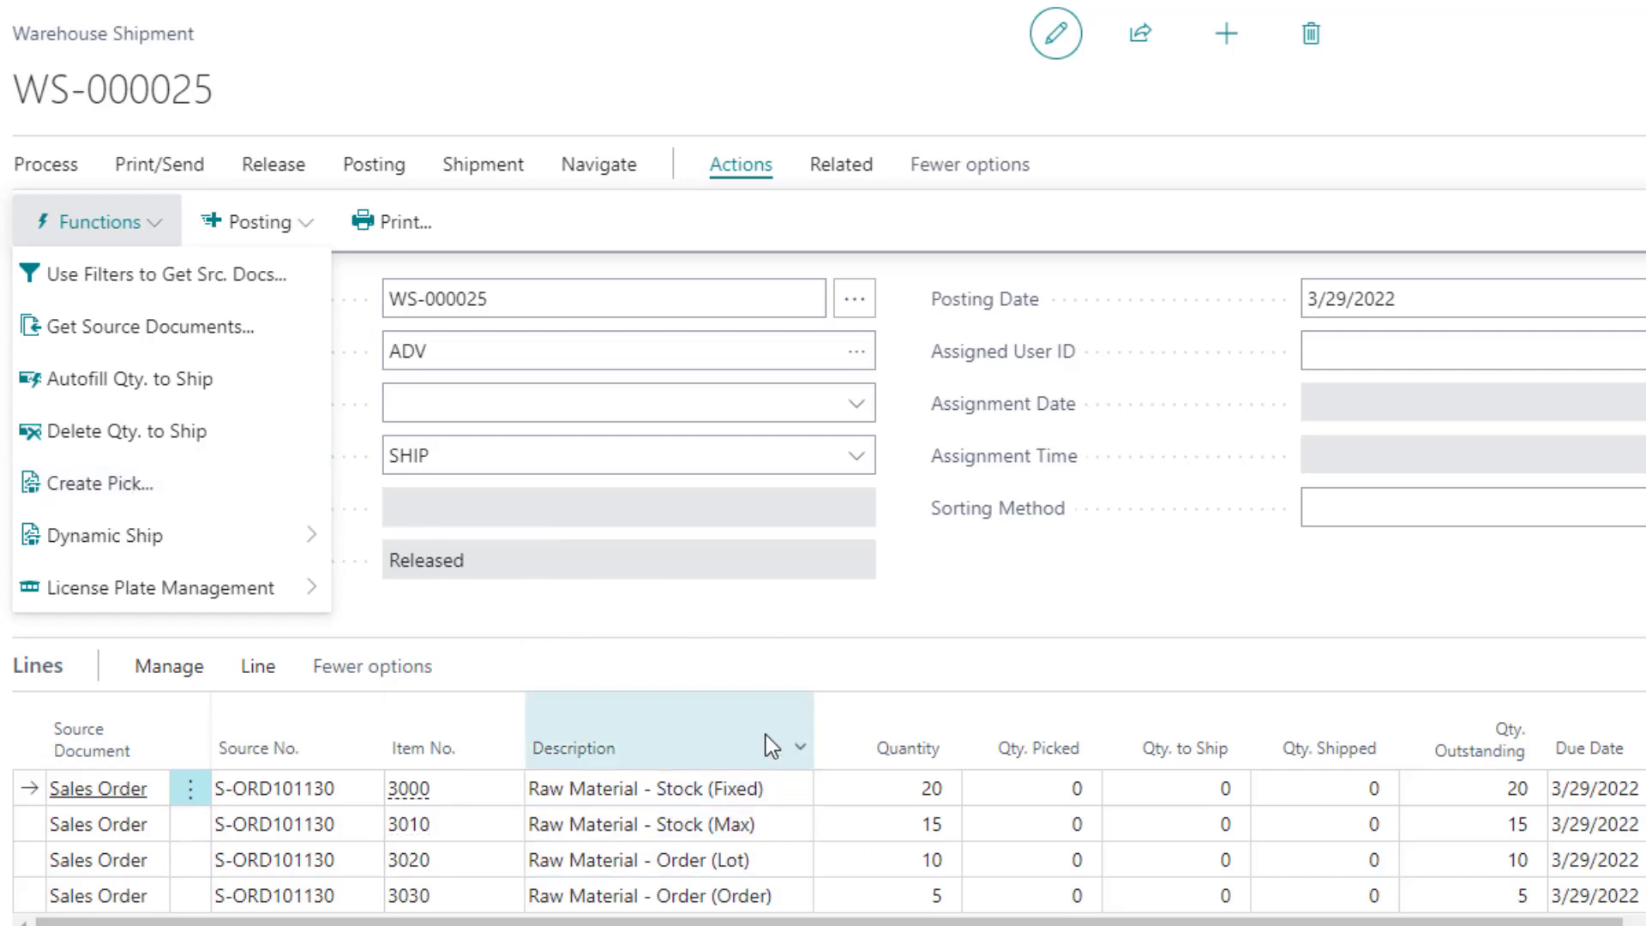
click(70, 92)
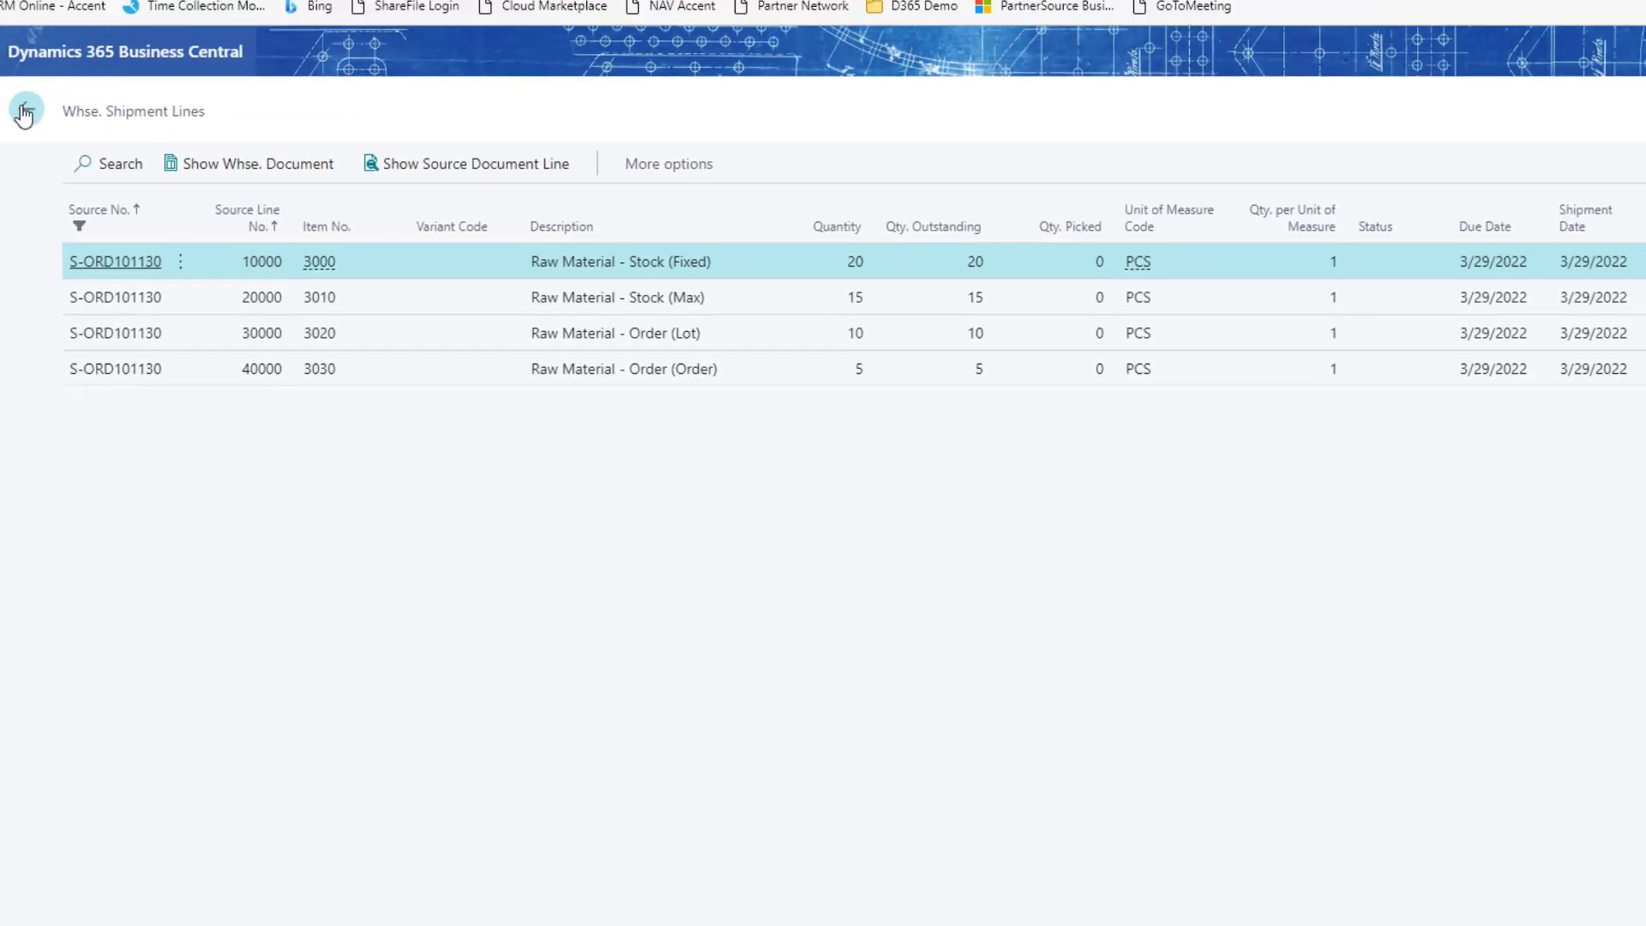
click(60, 157)
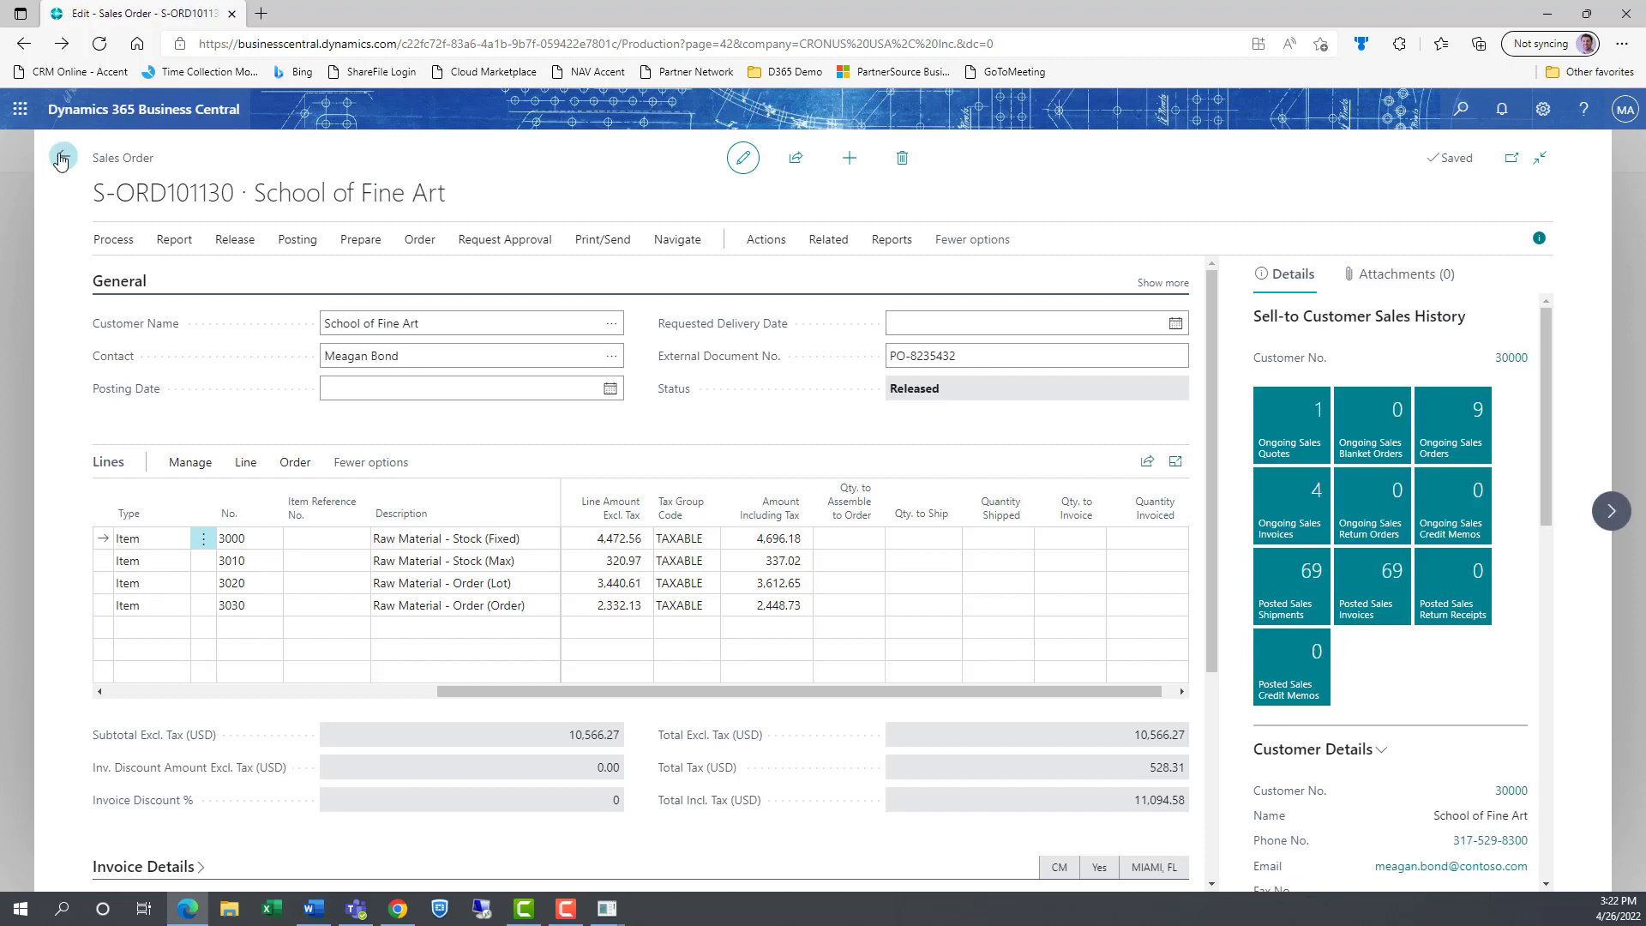
click(63, 156)
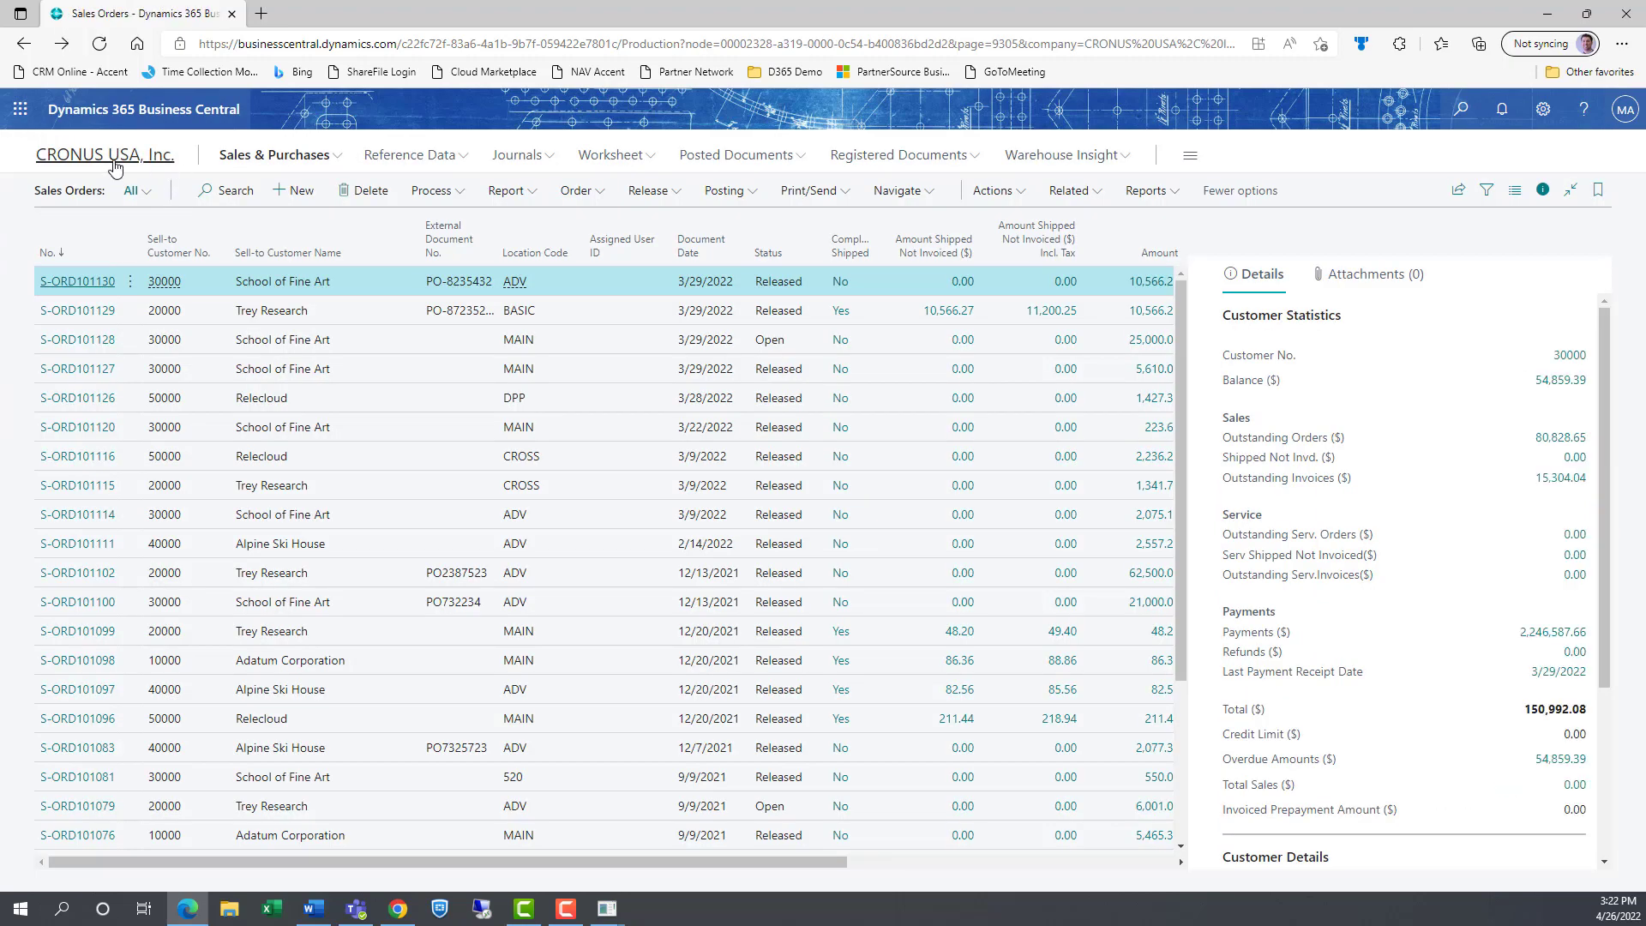
- Go to the home page and open the pick worksheet for location ADV
click(116, 162)
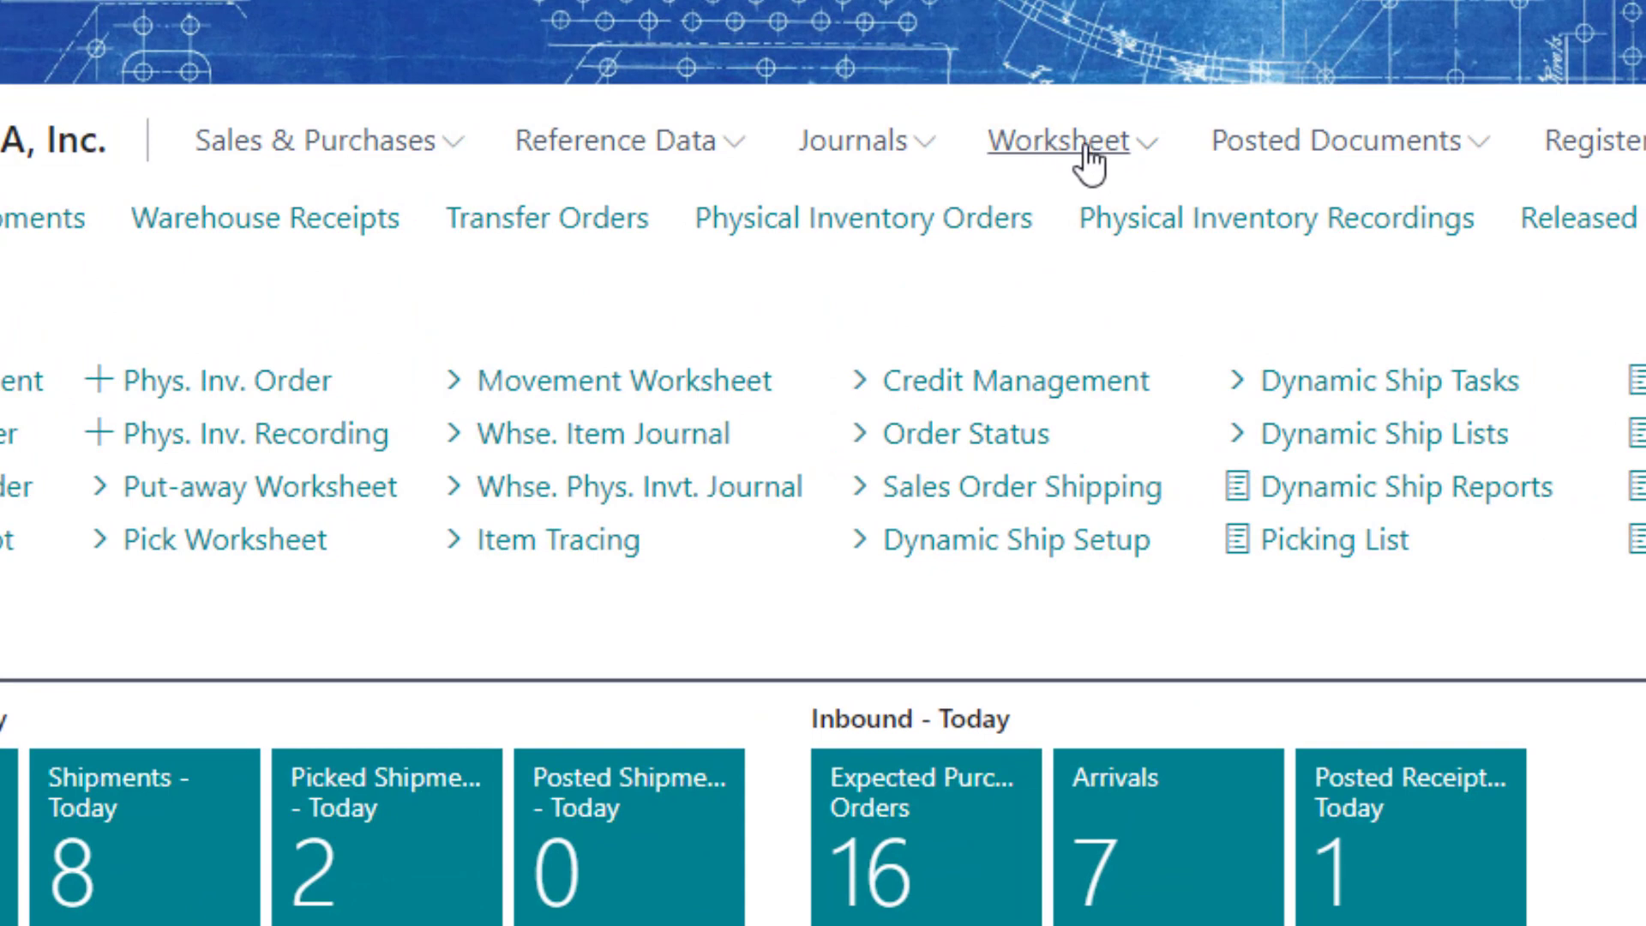
click(1085, 152)
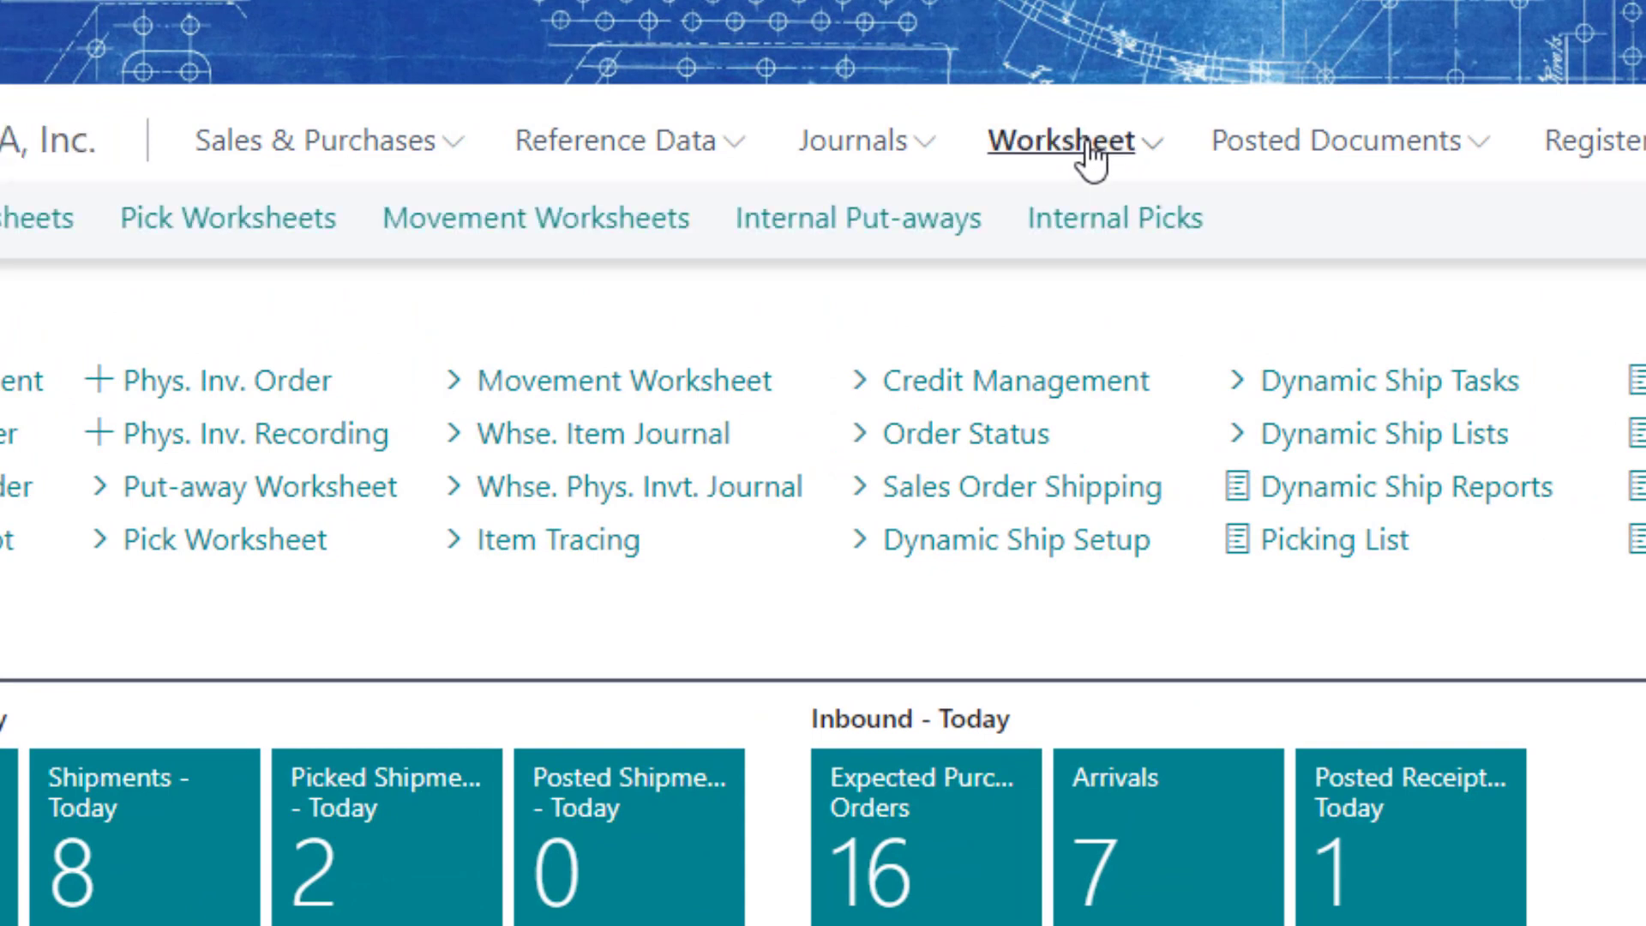
click(219, 221)
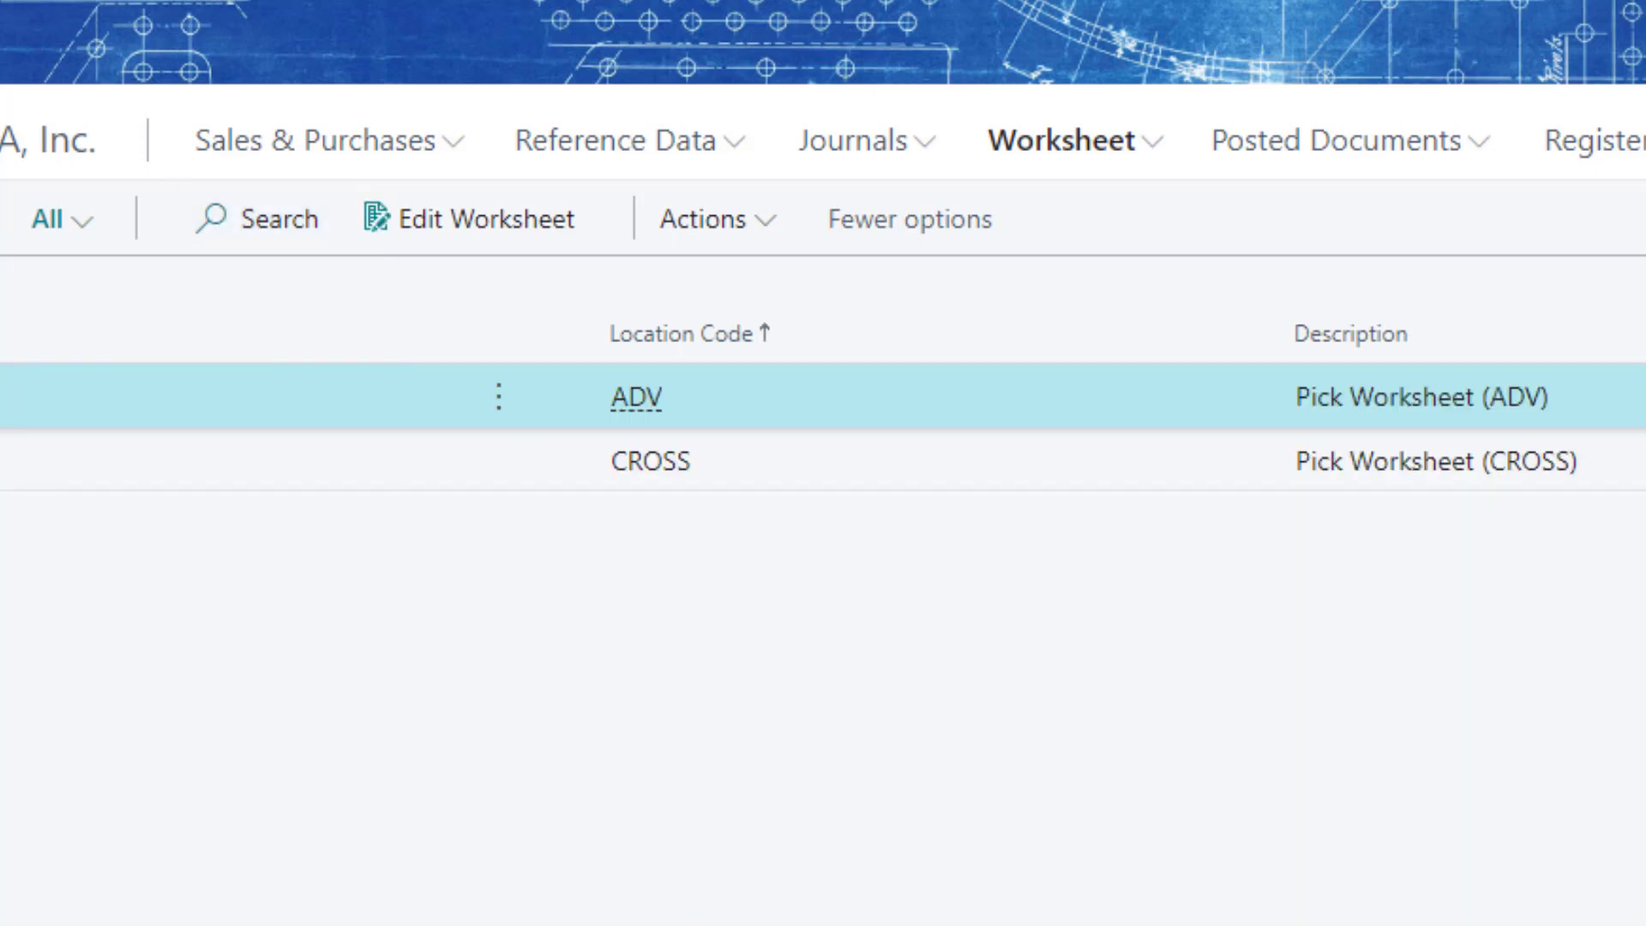
click(3, 396)
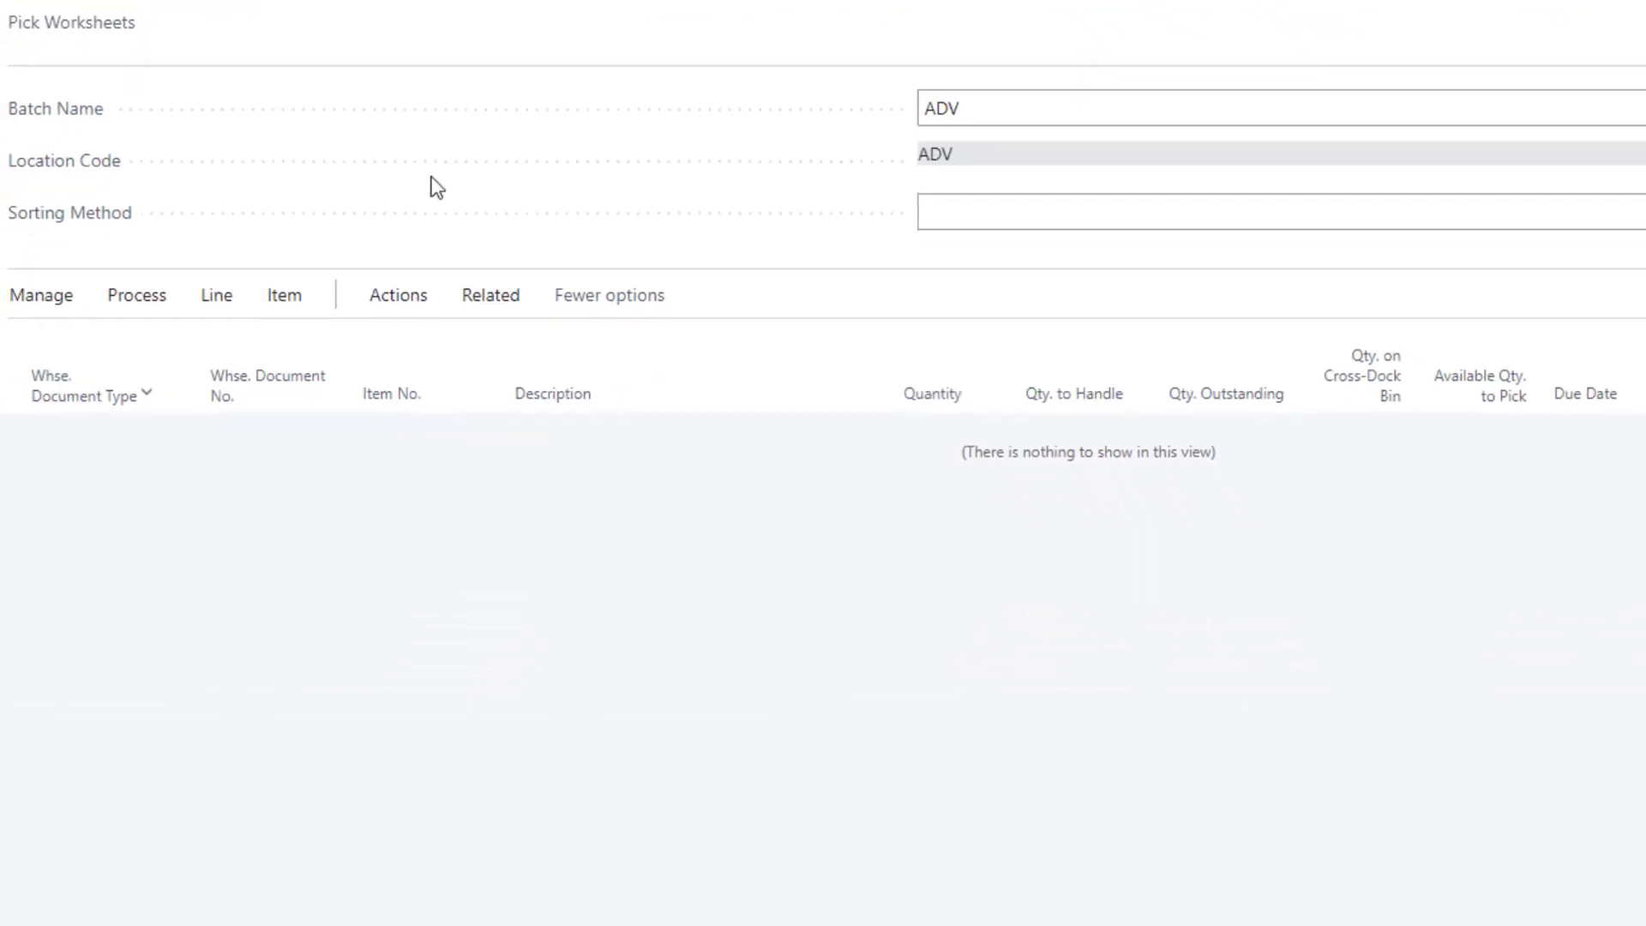
- Get warehouse documents into the ADV pick worksheet, selecting only shipment WS-000025
click(135, 298)
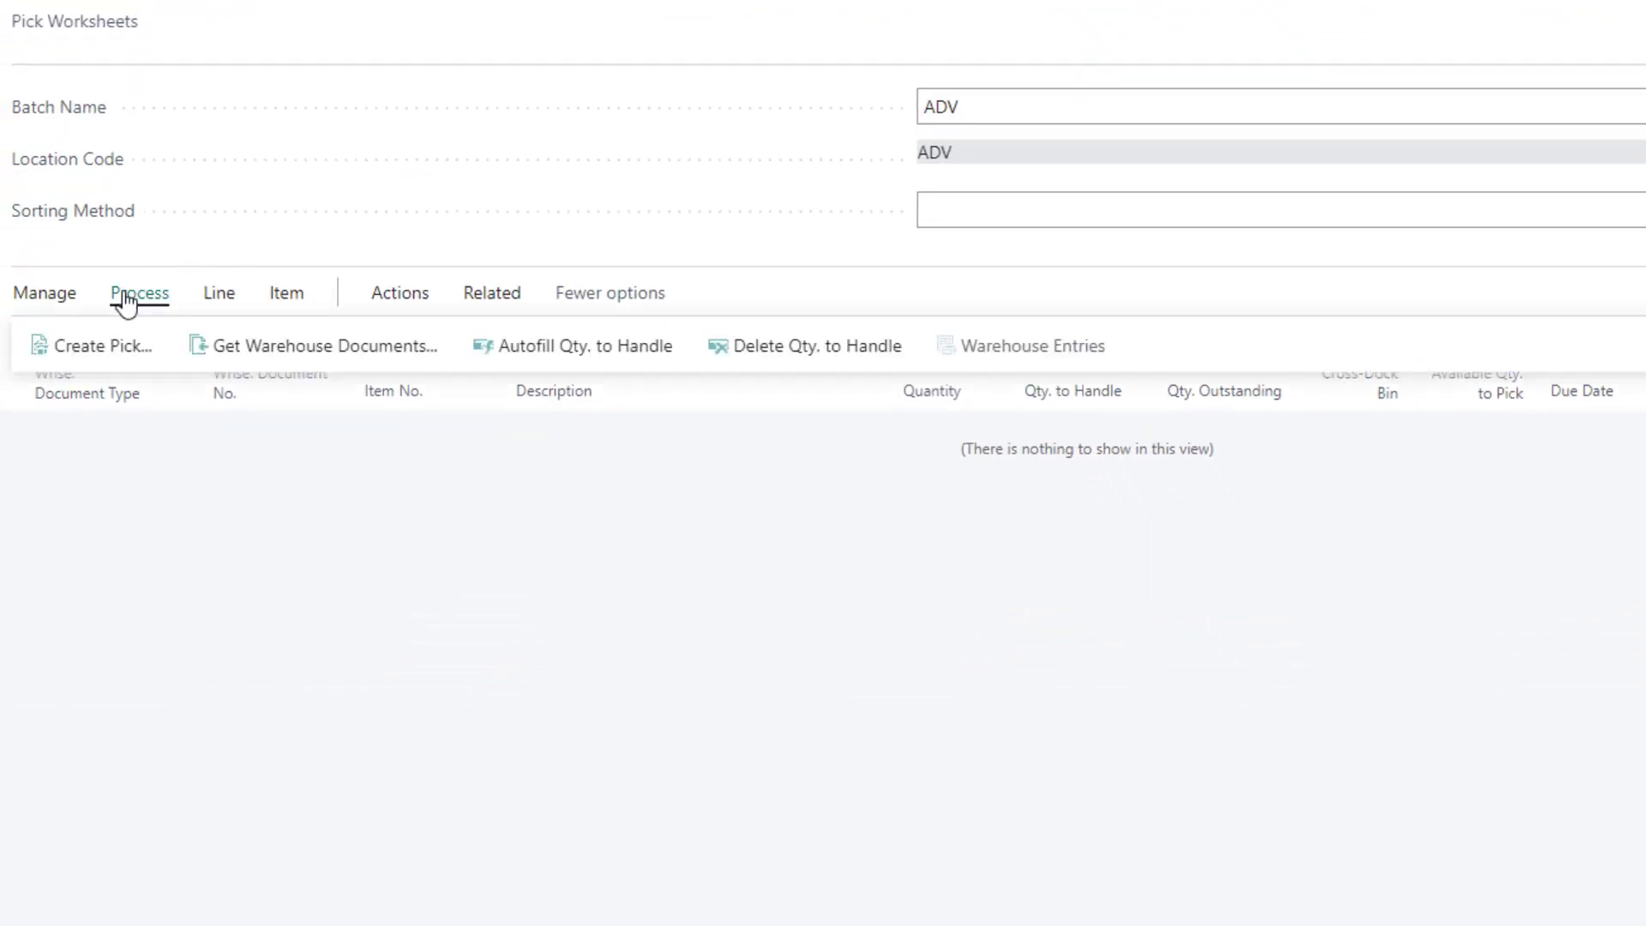
click(289, 352)
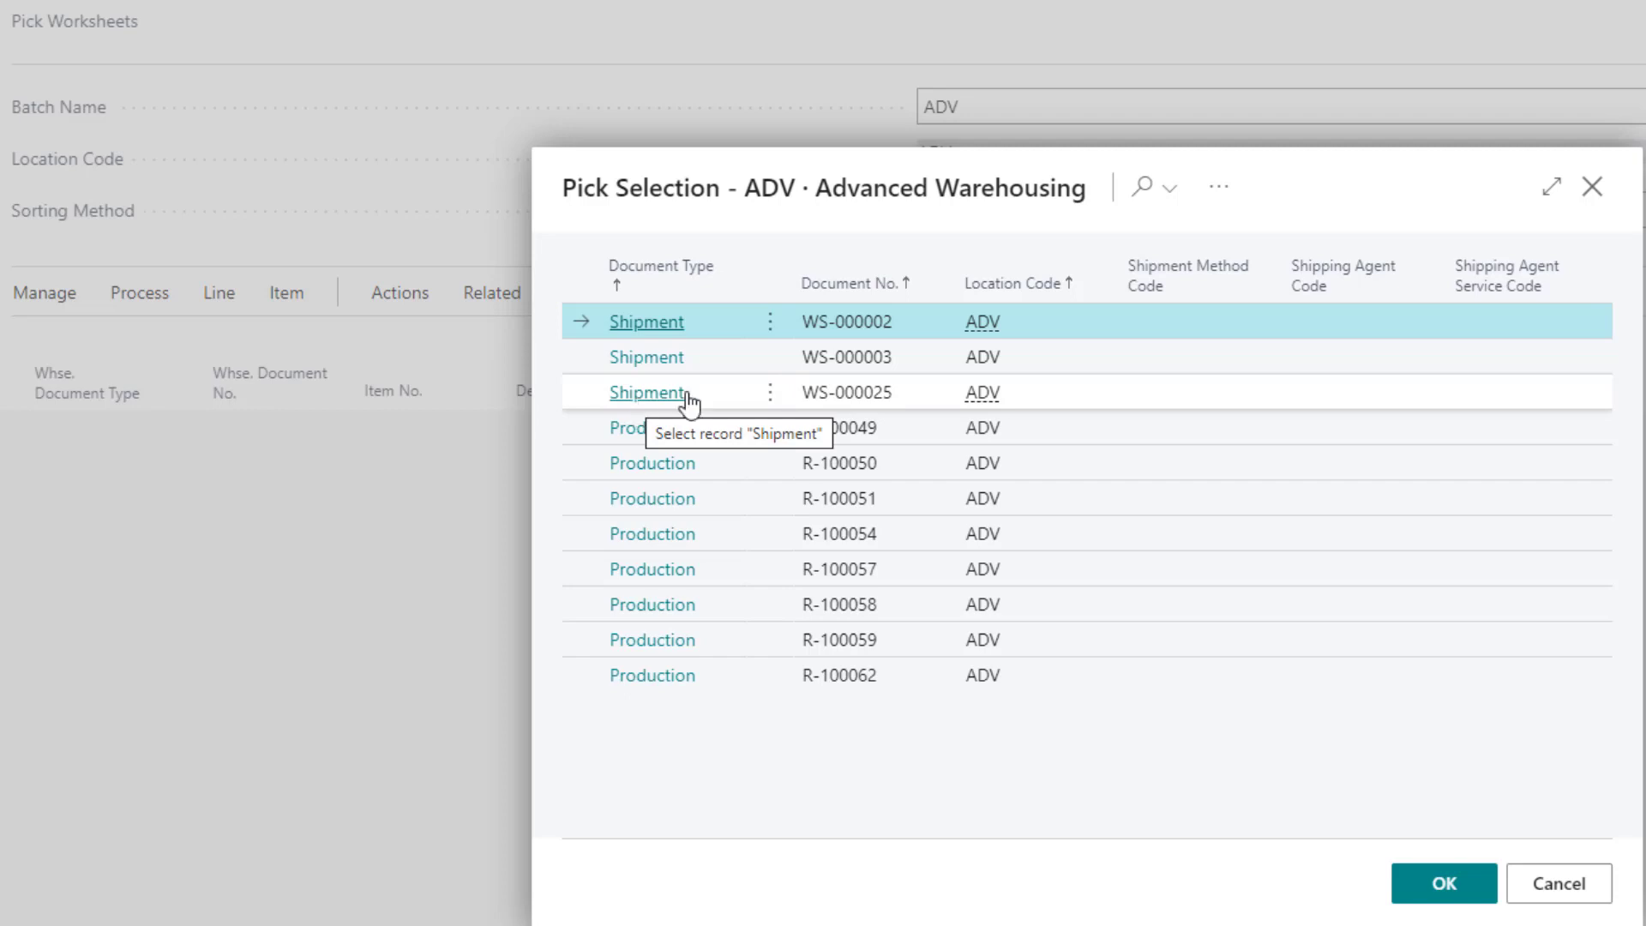
shift+click(860, 395)
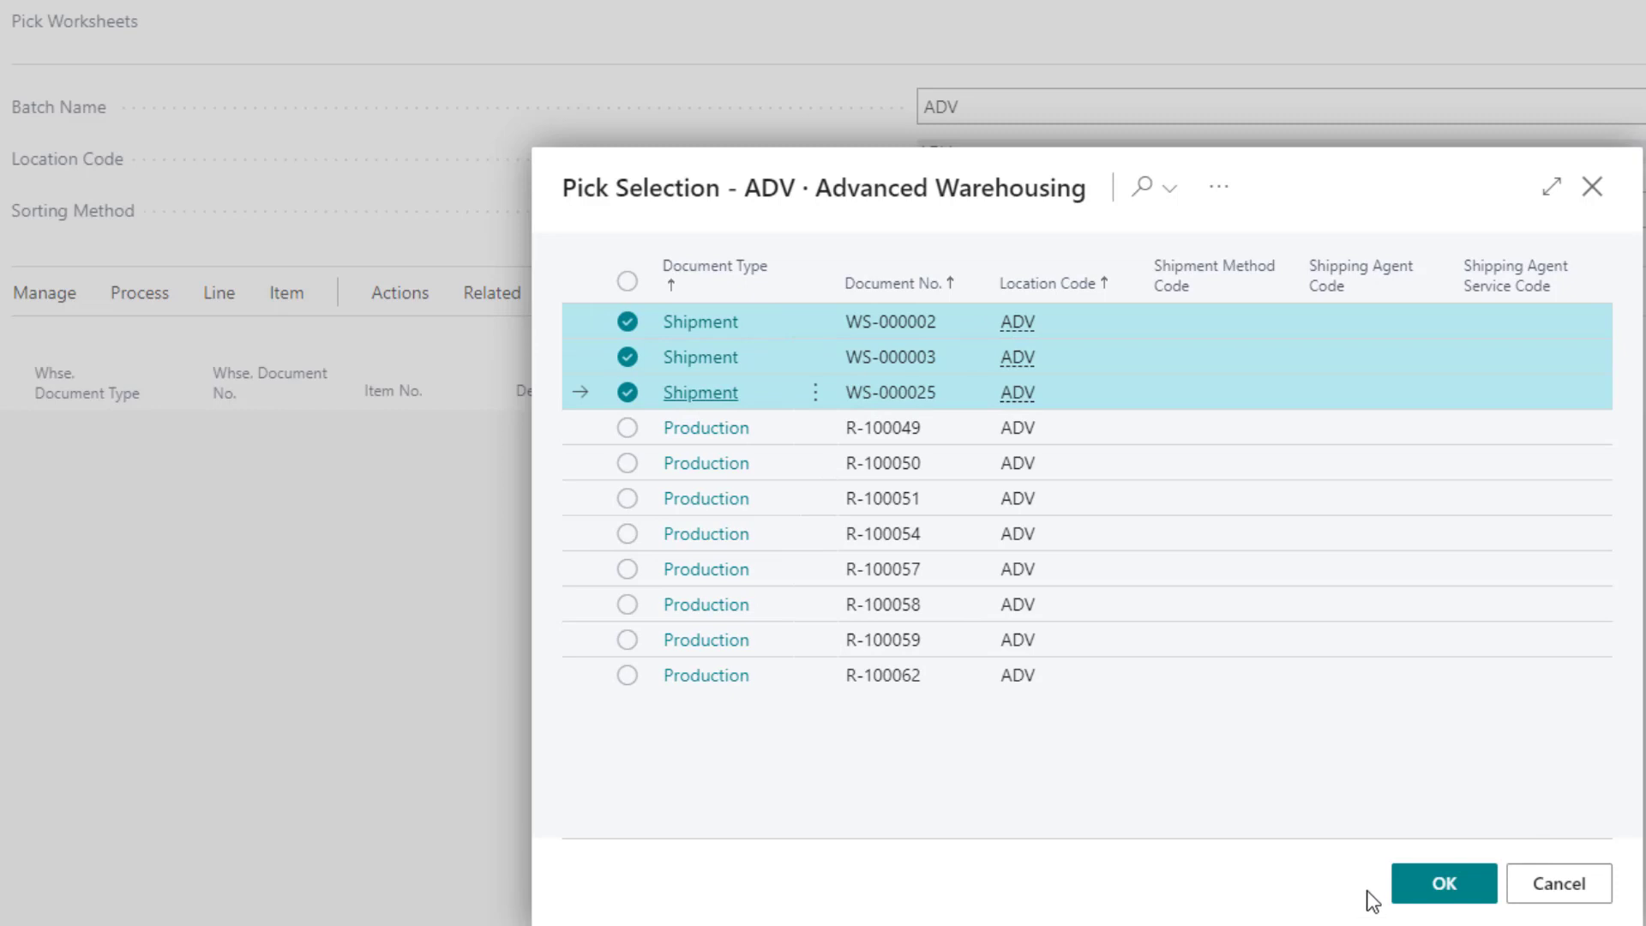
click(890, 327)
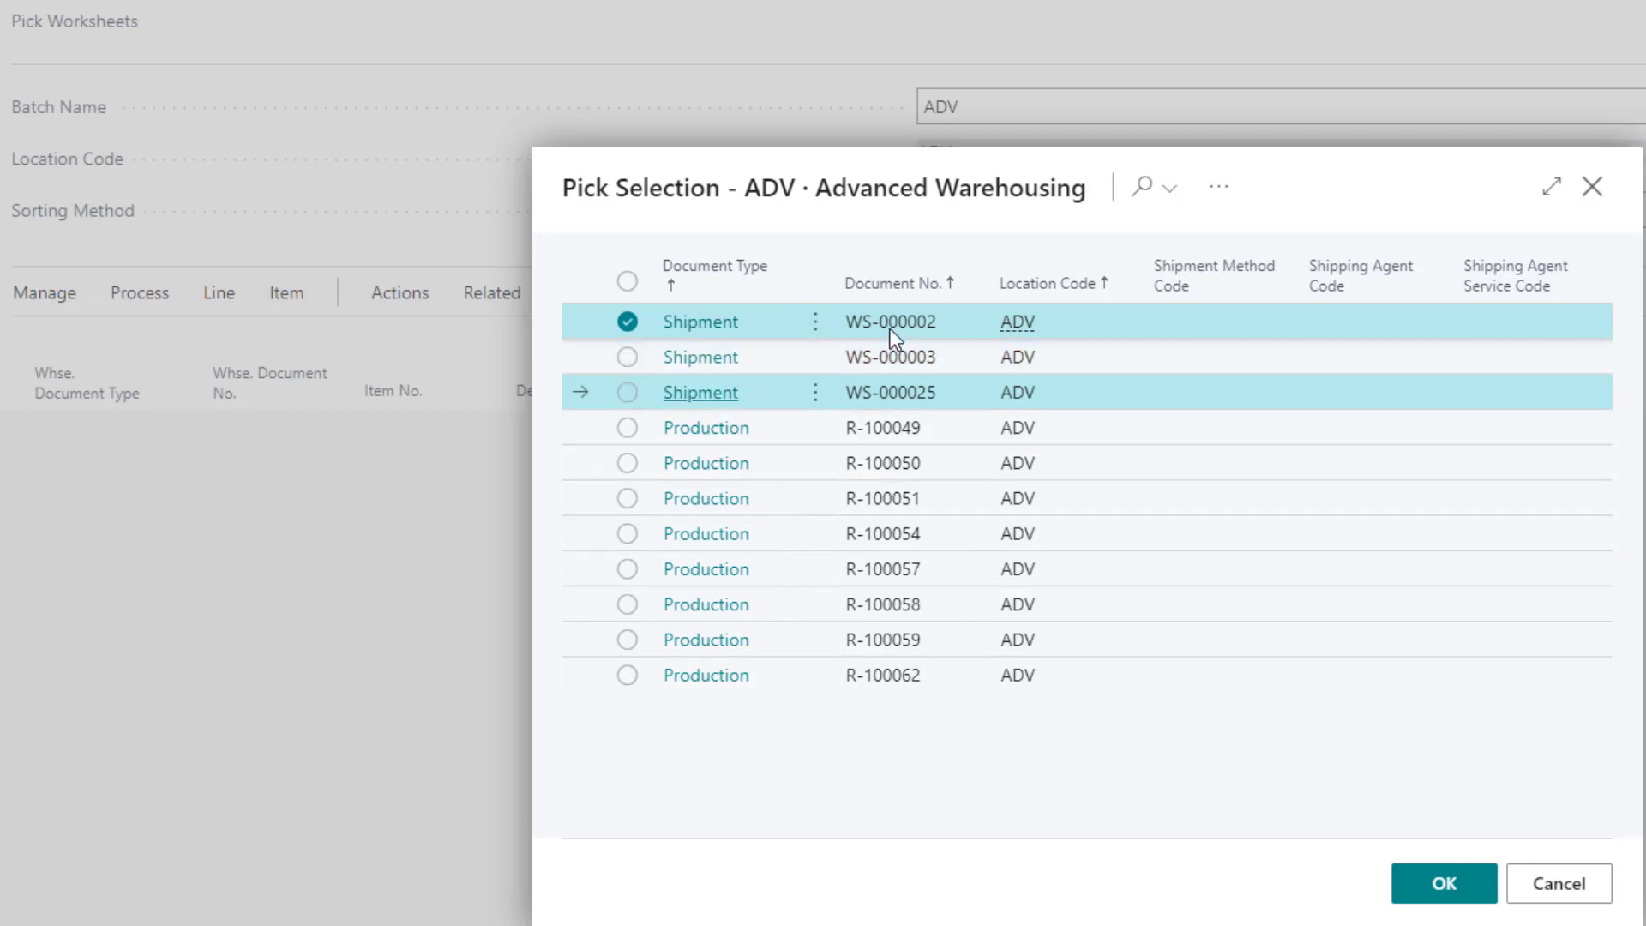
click(851, 394)
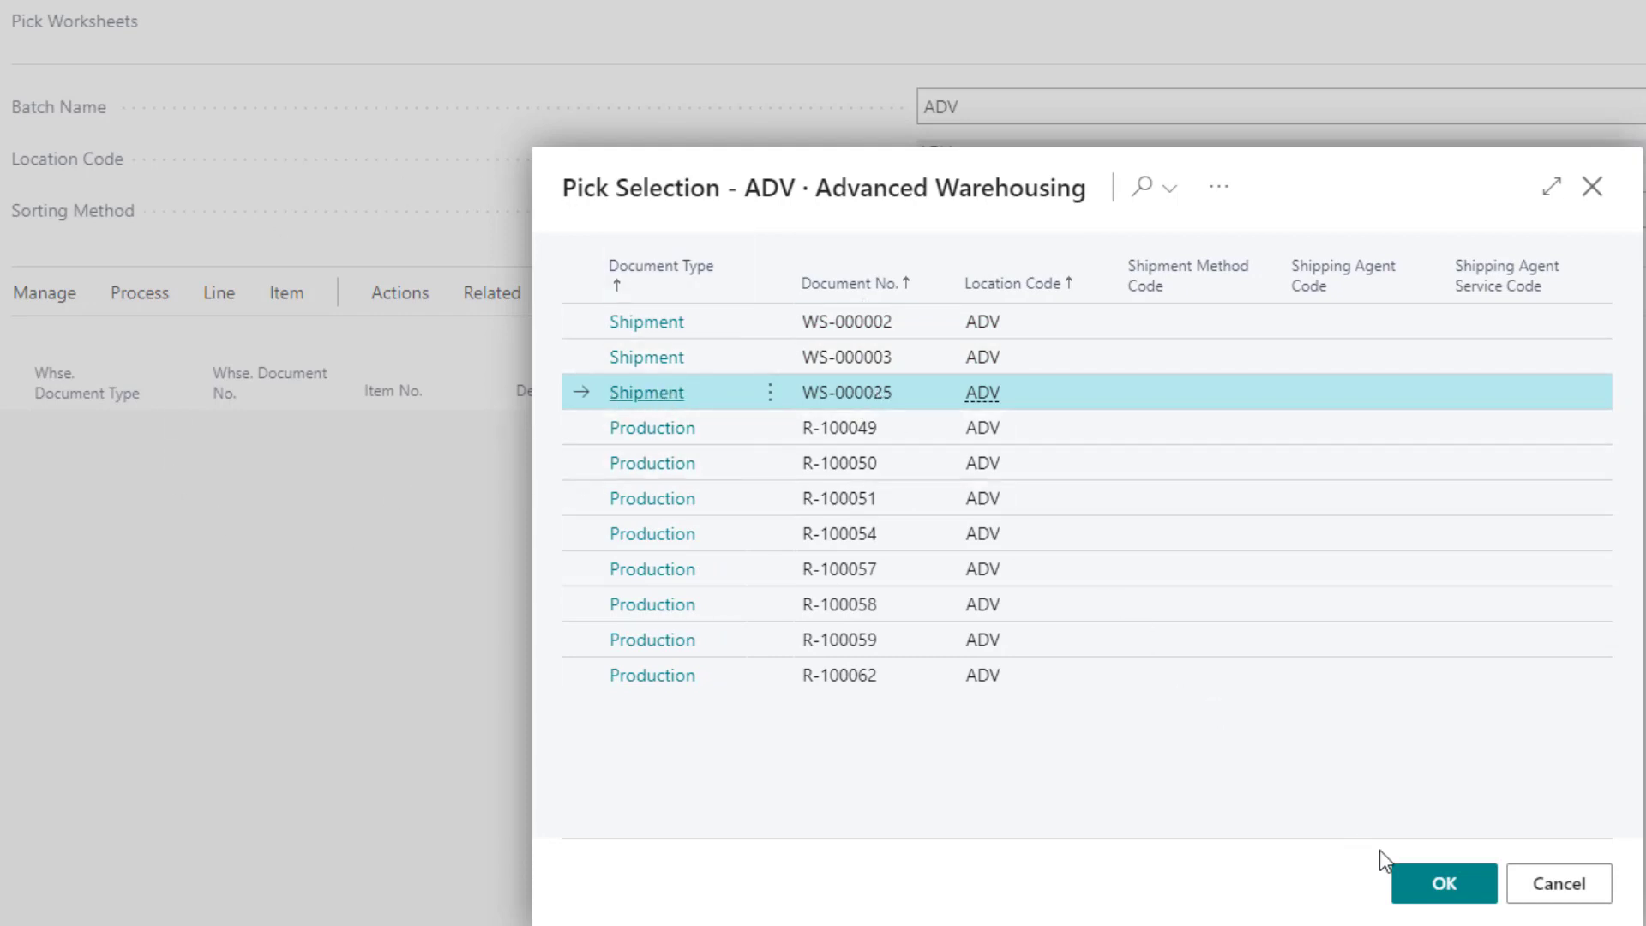
click(1442, 888)
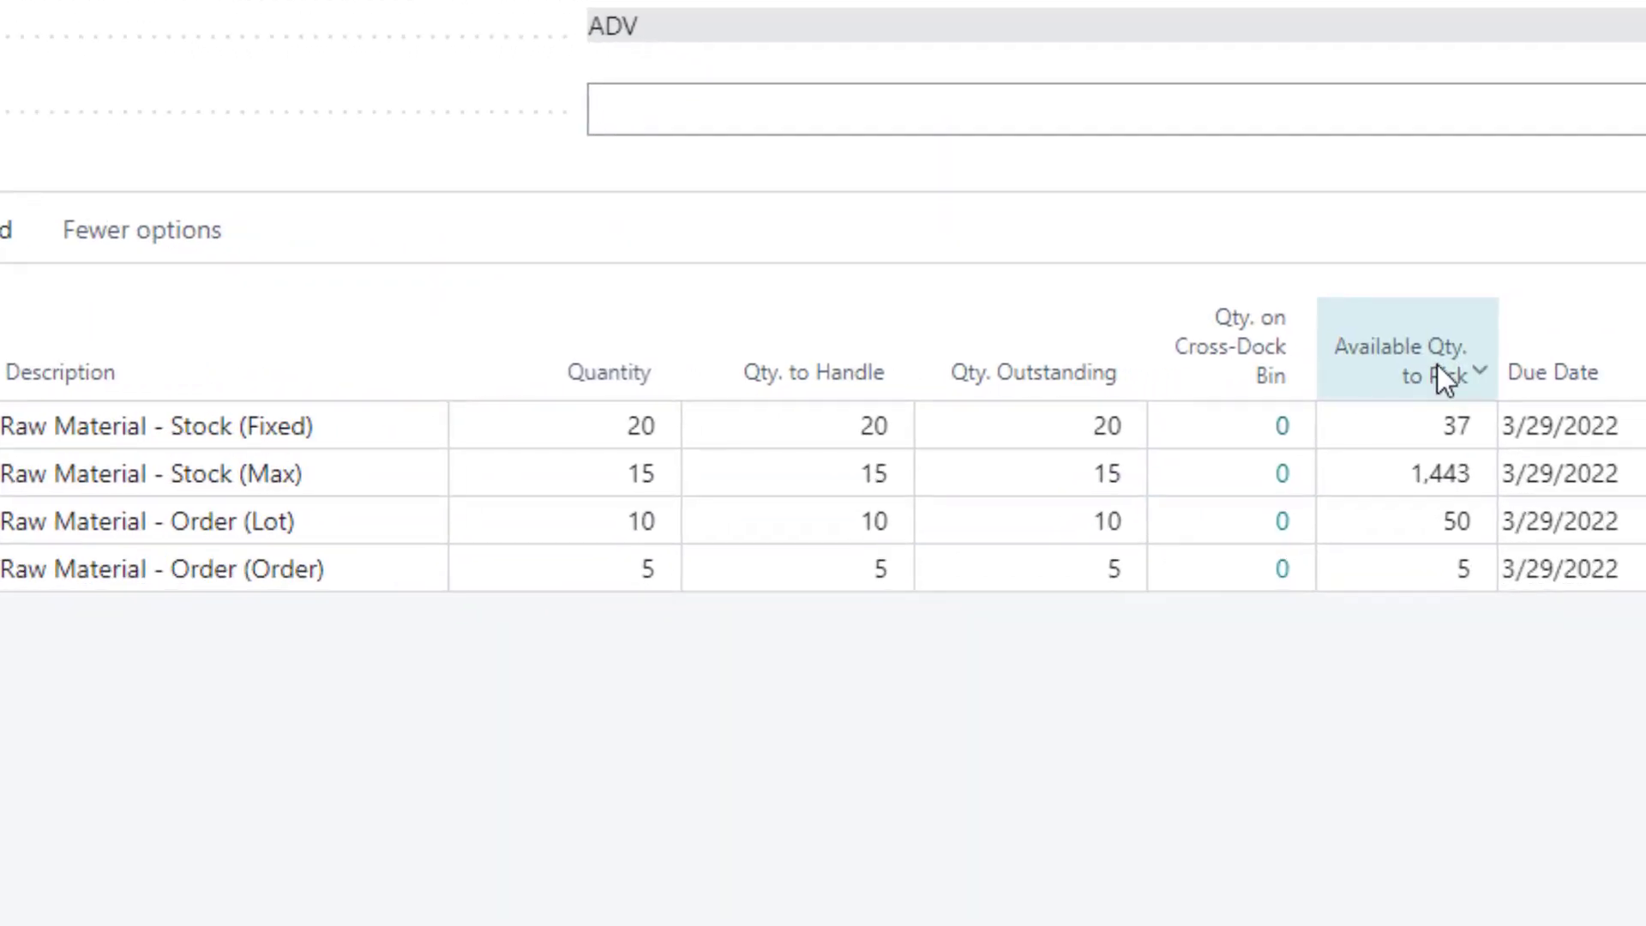
- Review the available quantities to pick and try a quantity to handle of 0 on the item 3020 line
mouse_move(1437, 363)
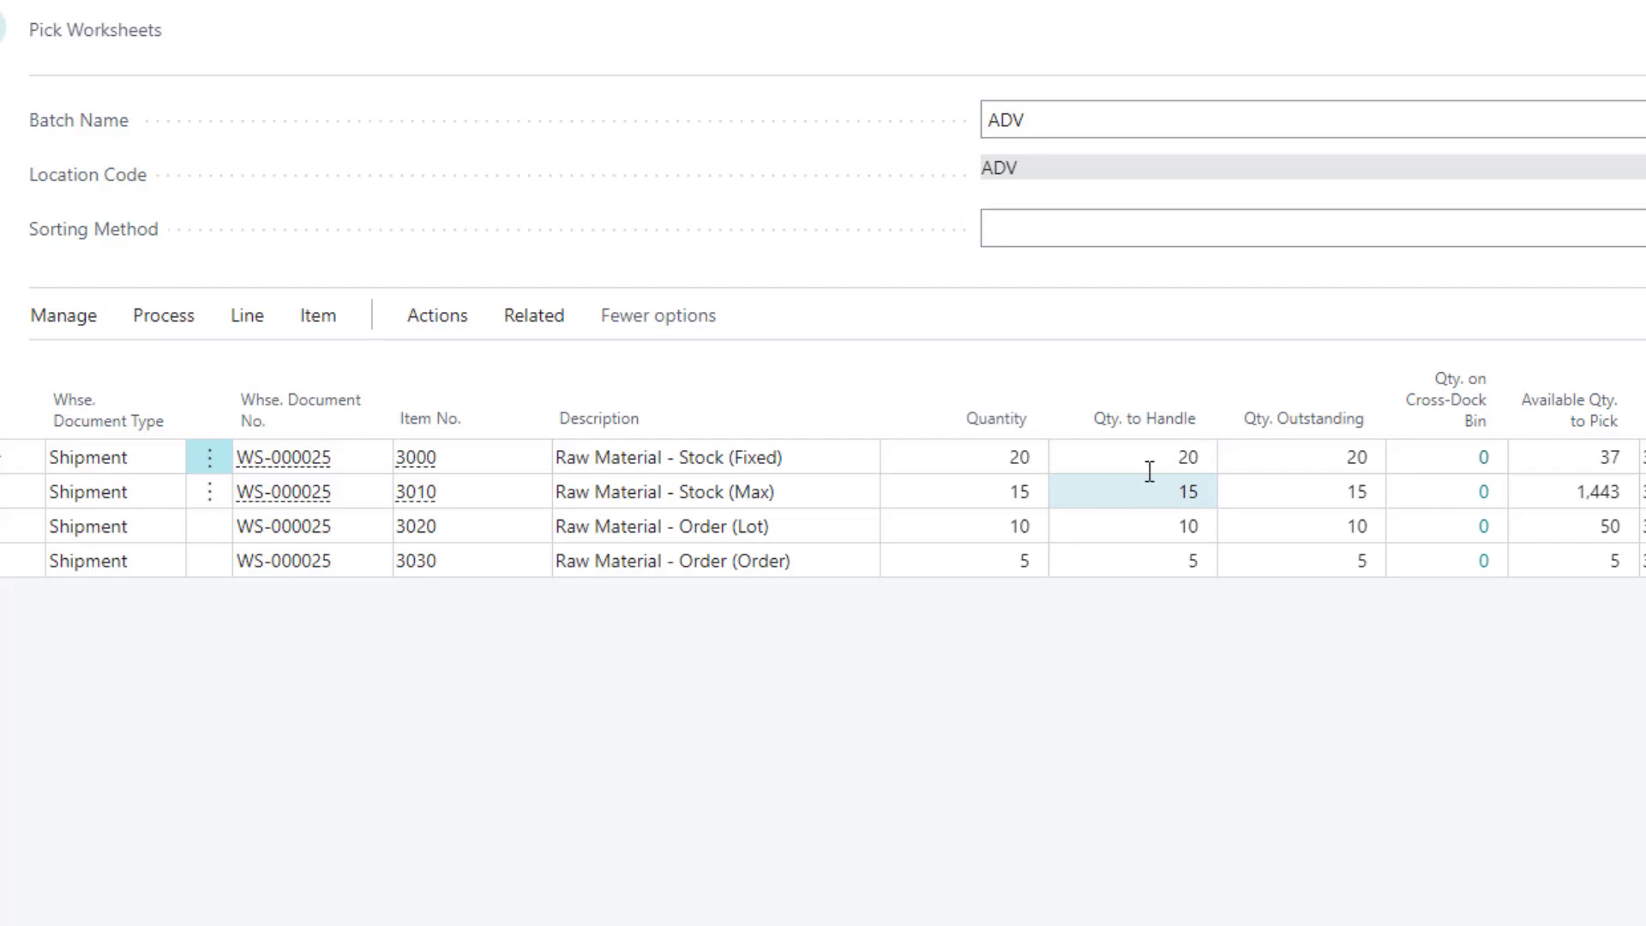
mouse_move(1604, 423)
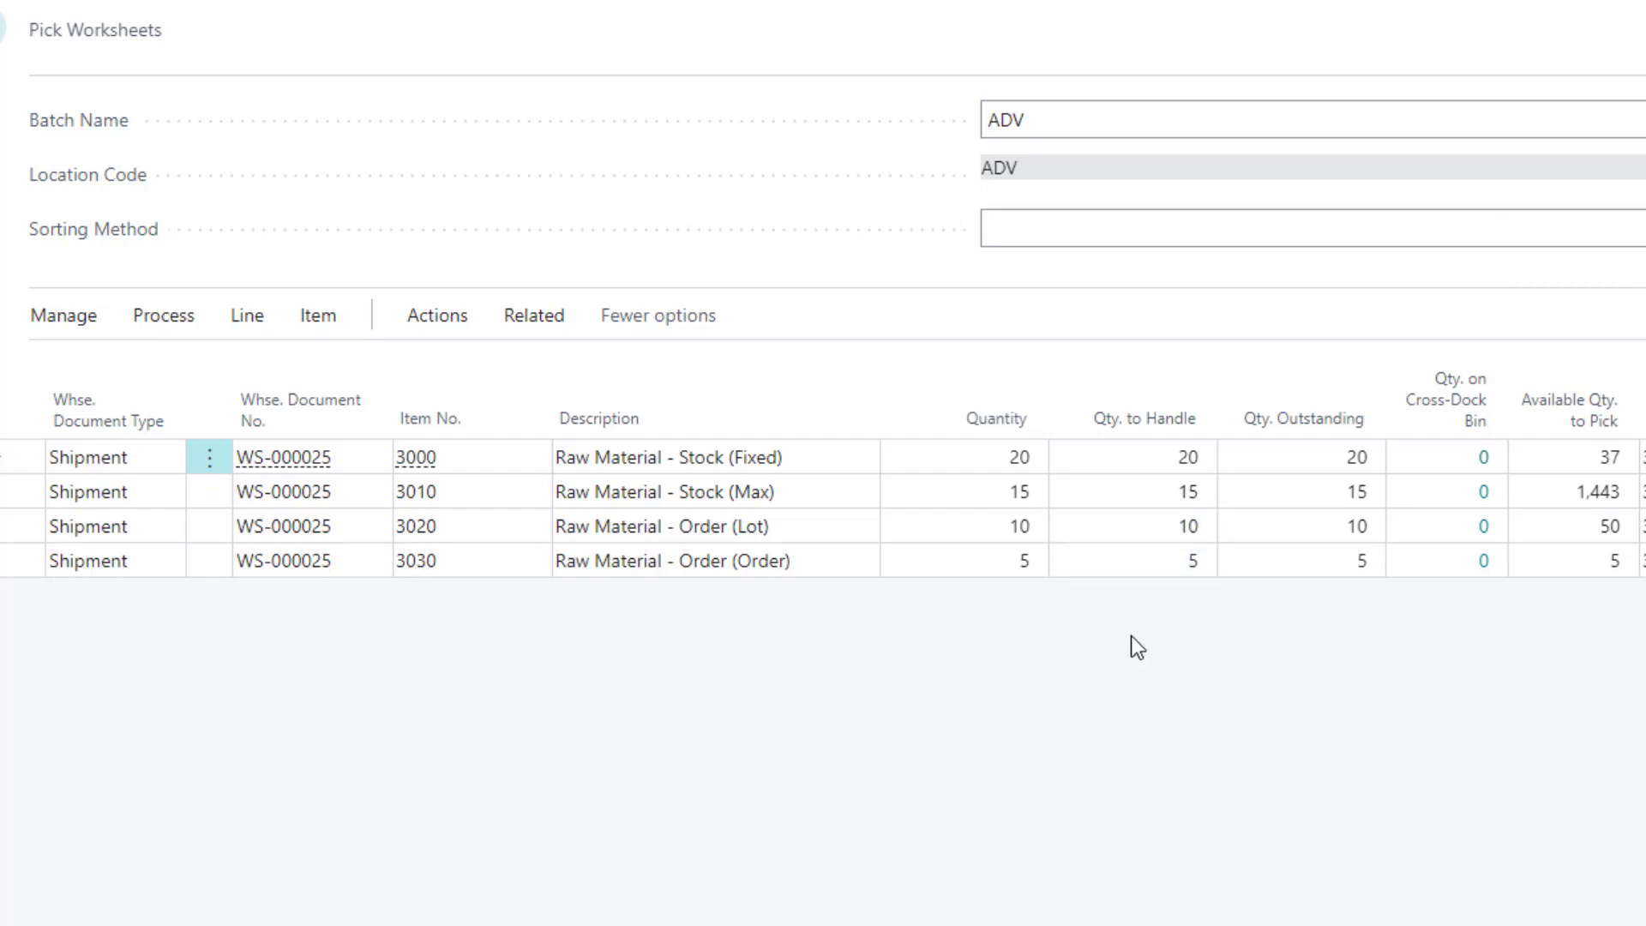
click(1159, 533)
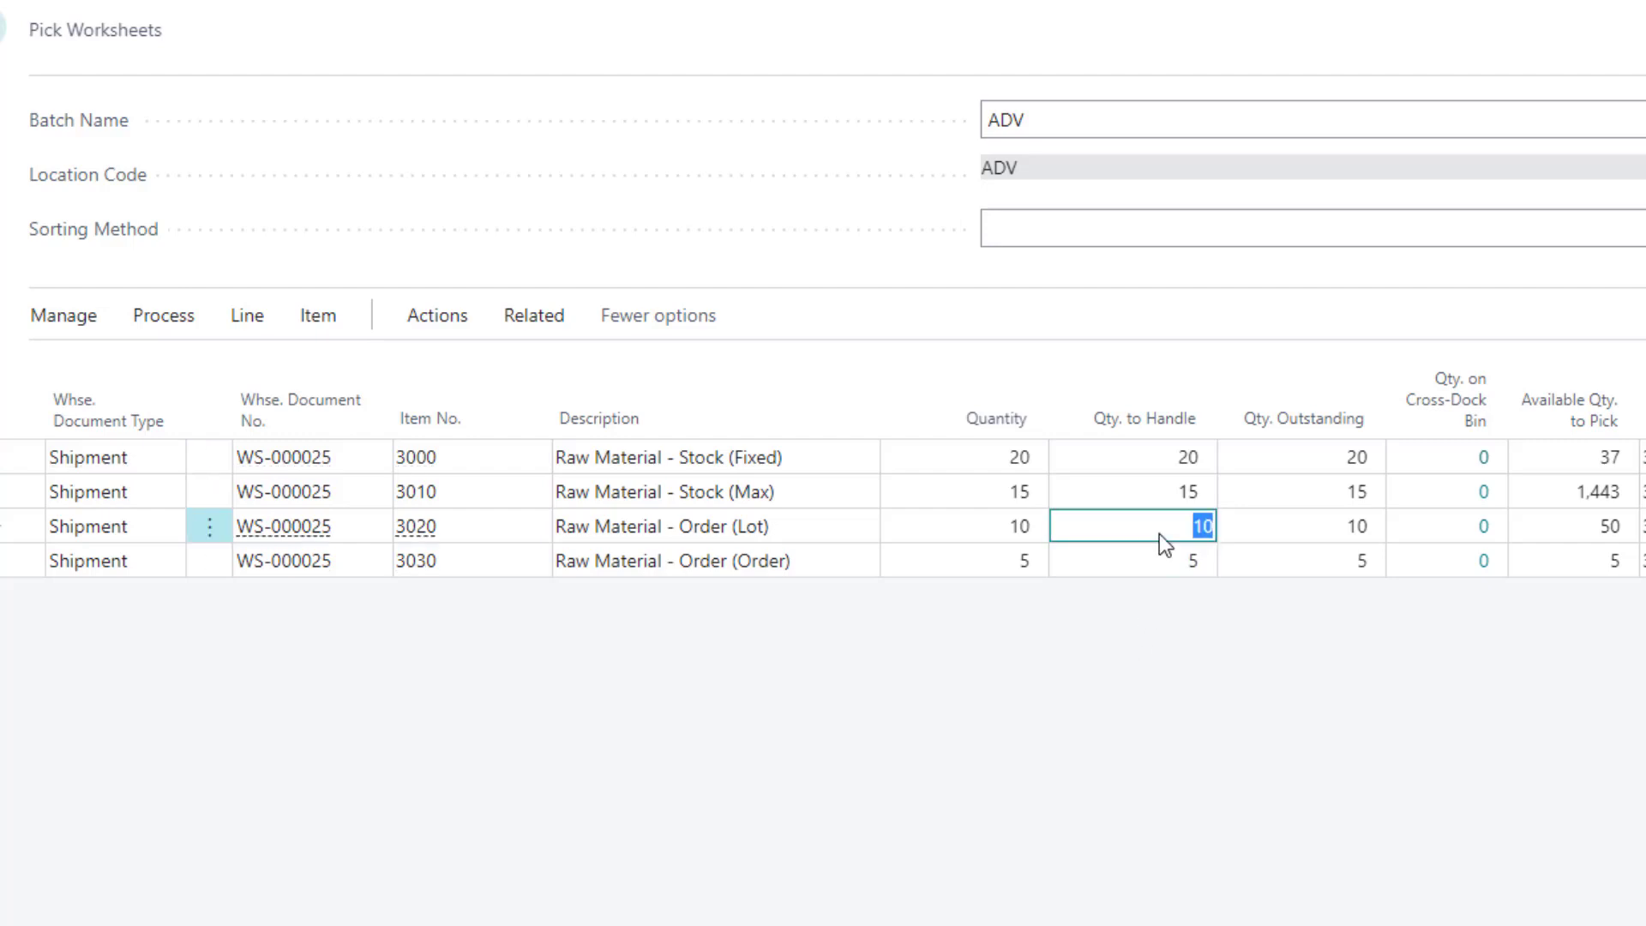
text(0)
click(1128, 681)
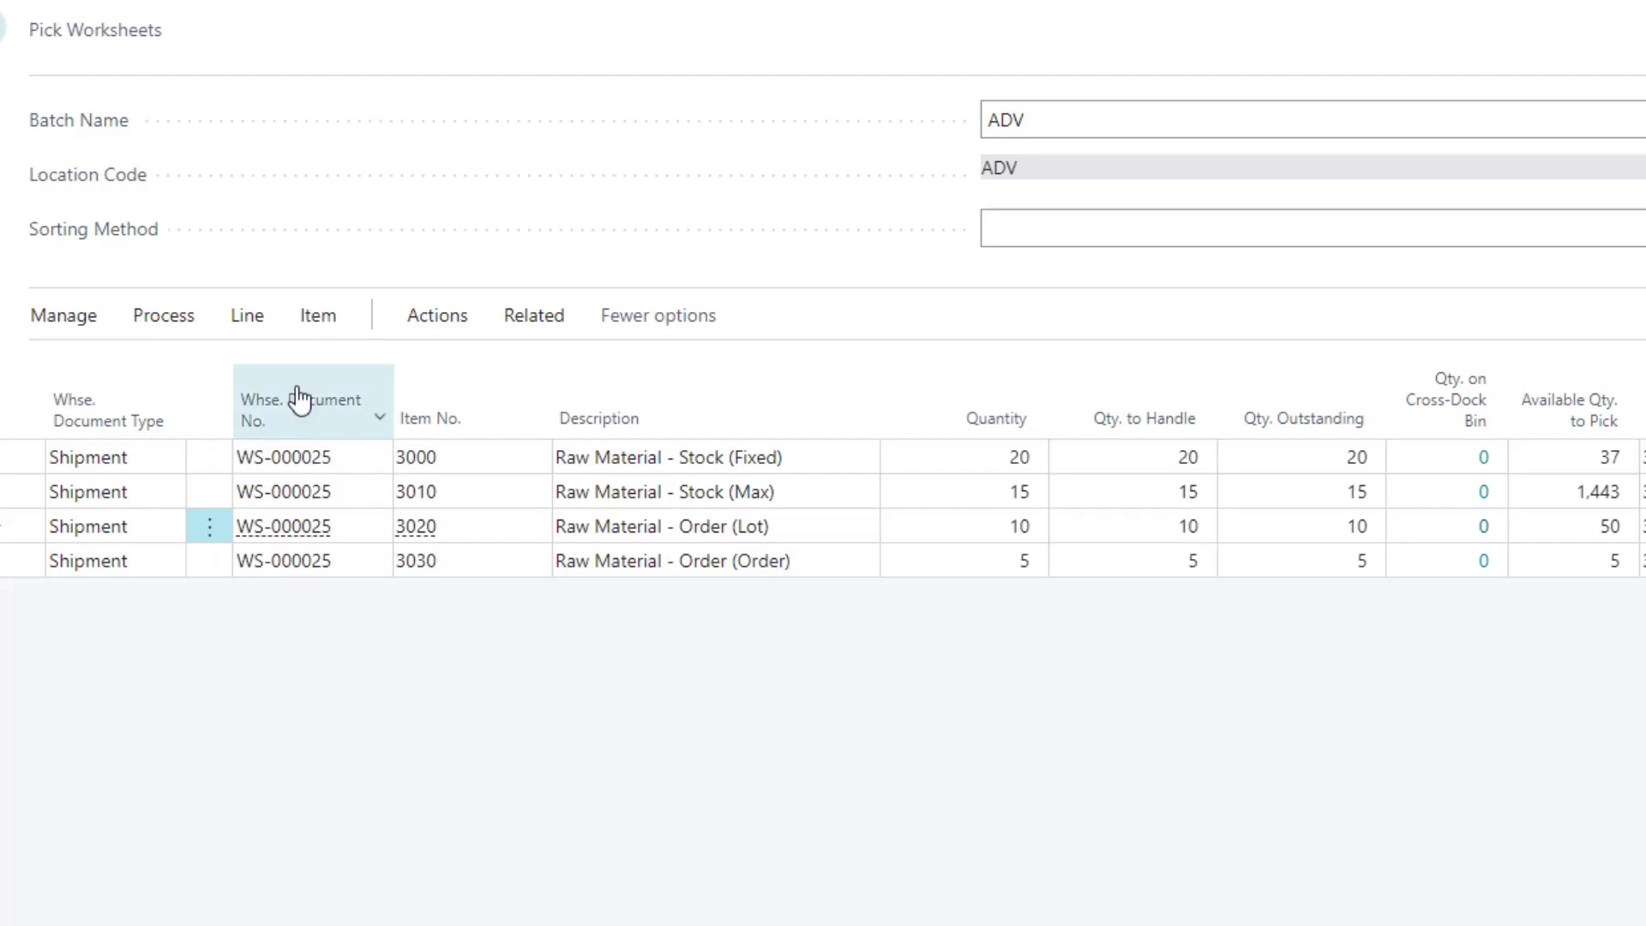
- Start creating a pick from the worksheet and turn off the Per Whse. Document option
click(154, 319)
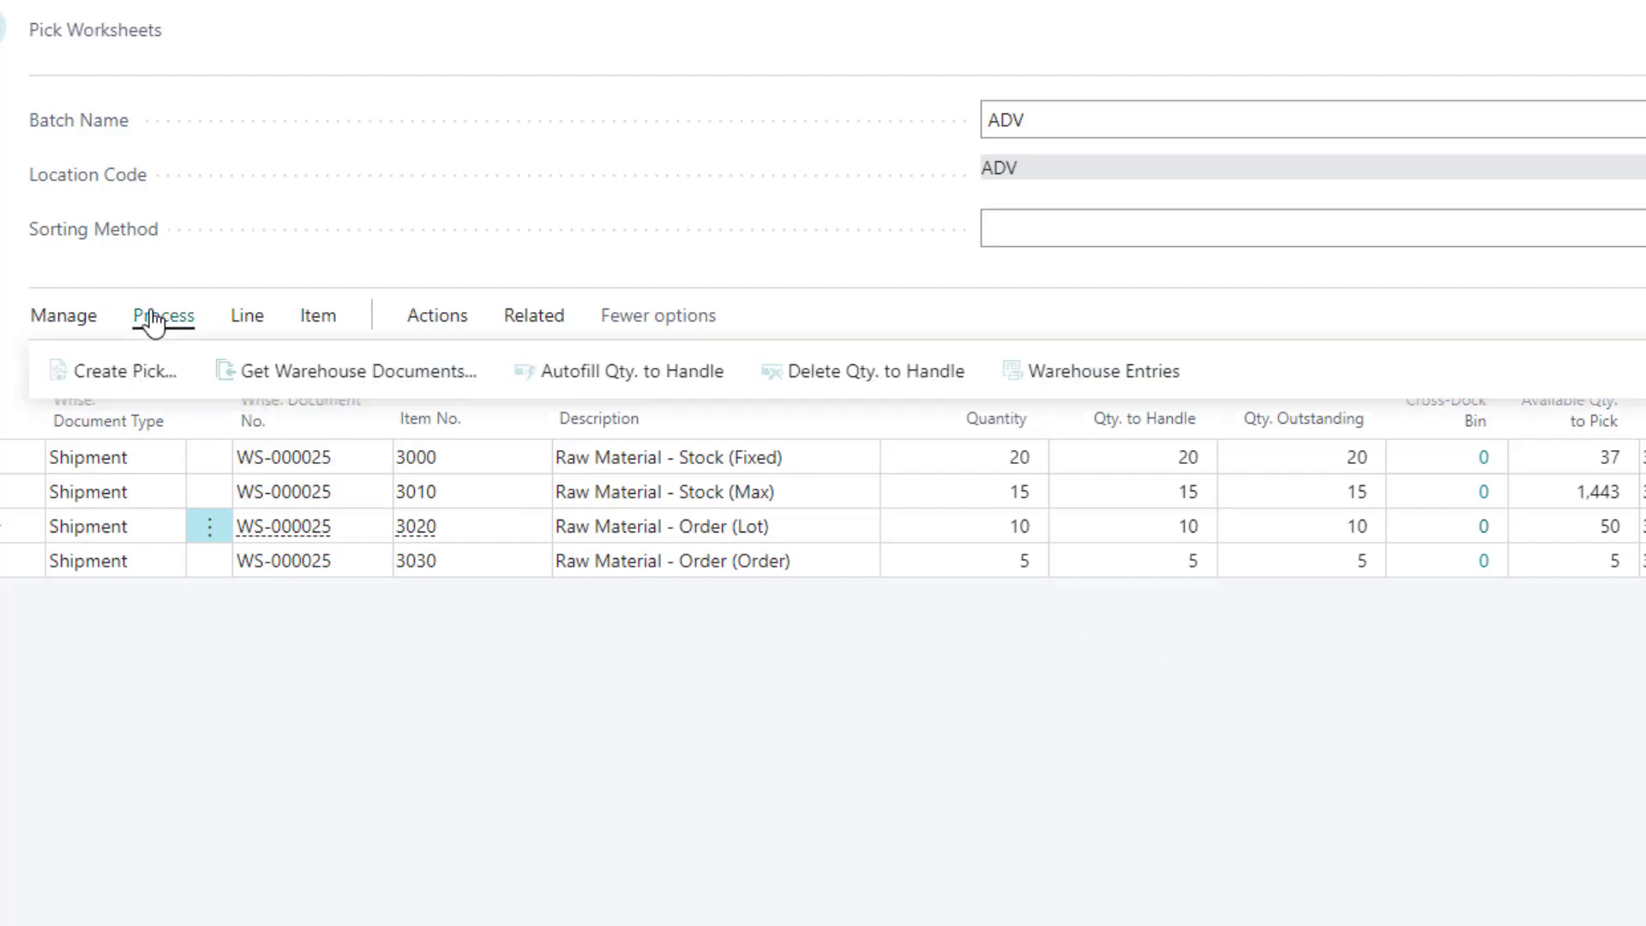
click(120, 377)
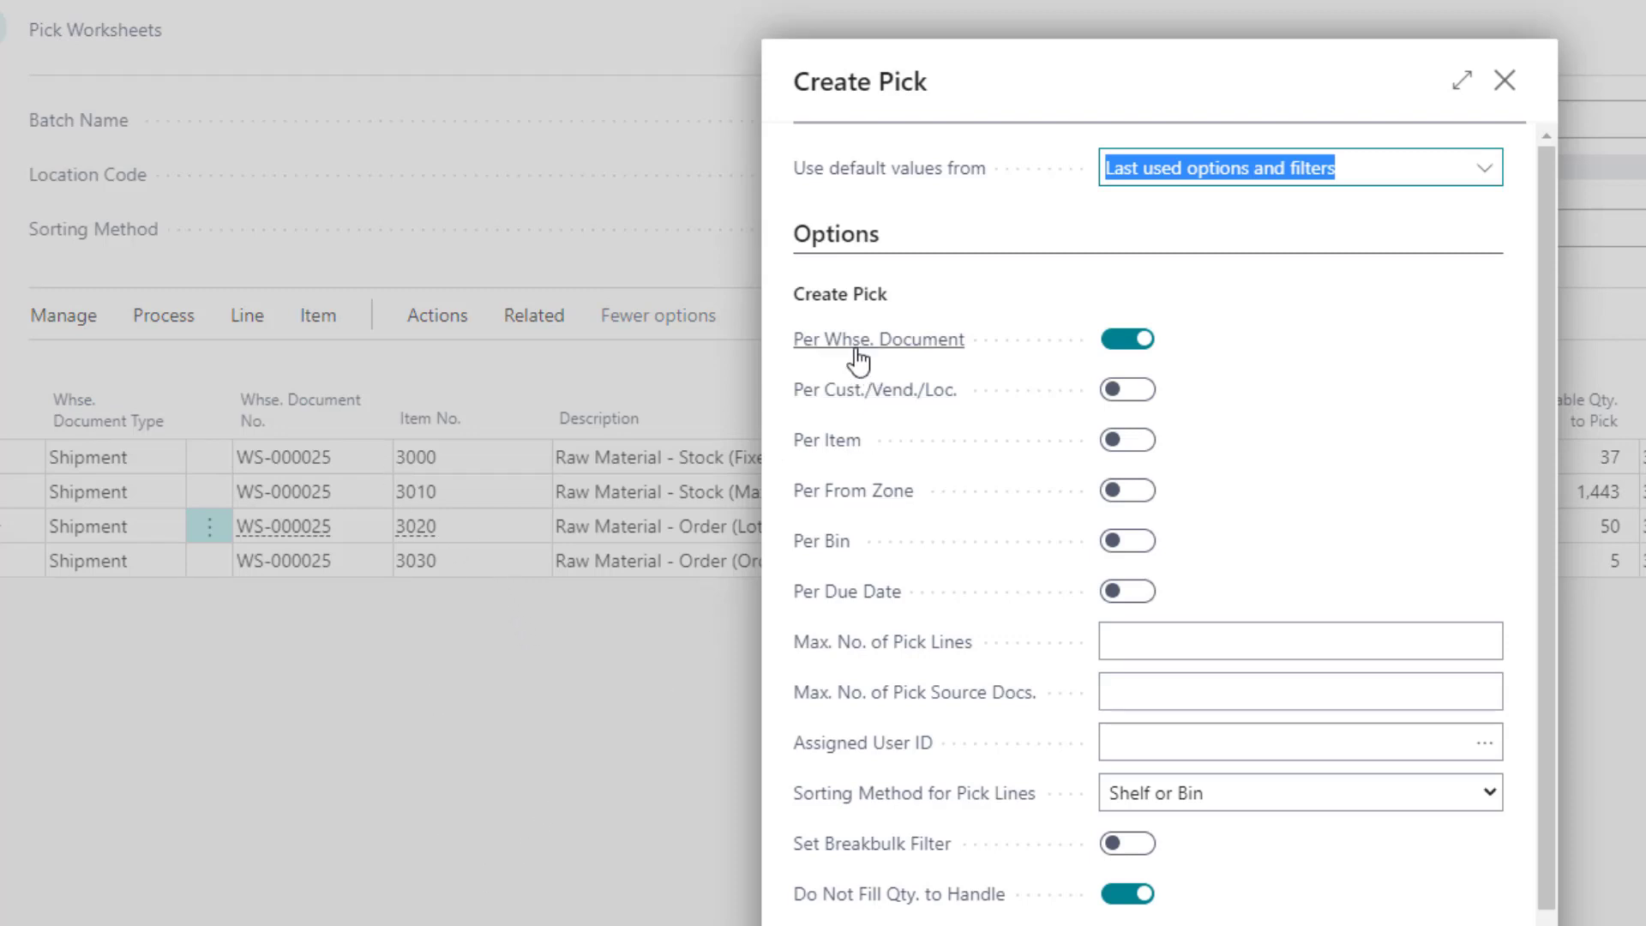
mouse_move(833, 352)
click(1142, 343)
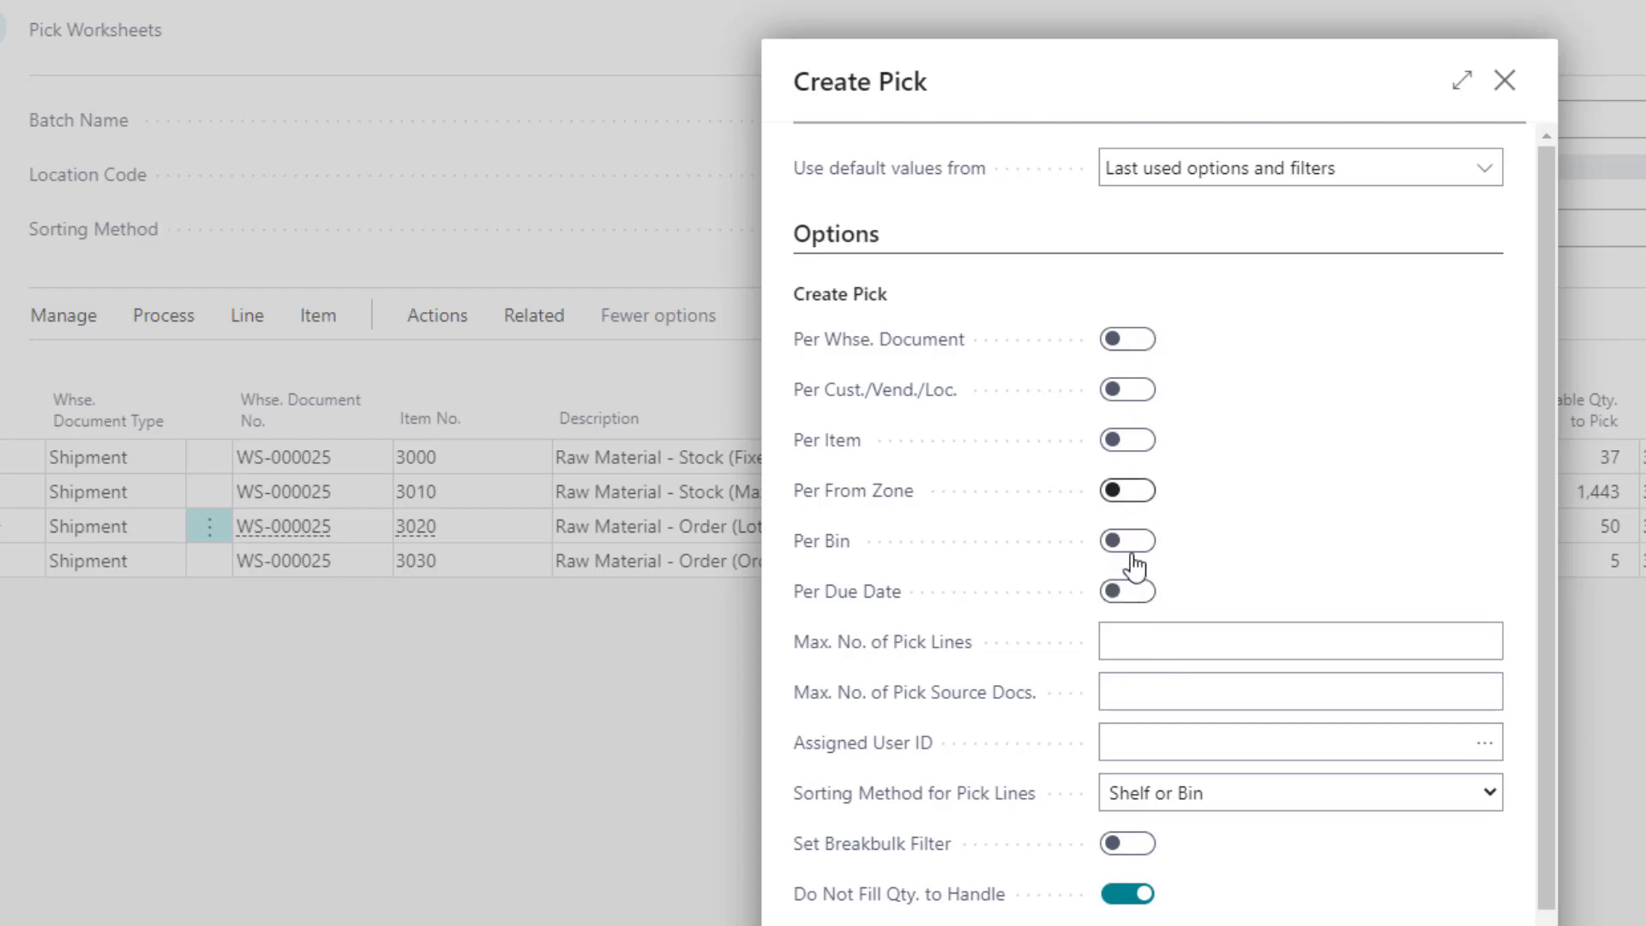
- Set Max. No. of Pick Source Docs. to 4 for the pick being created
click(1173, 693)
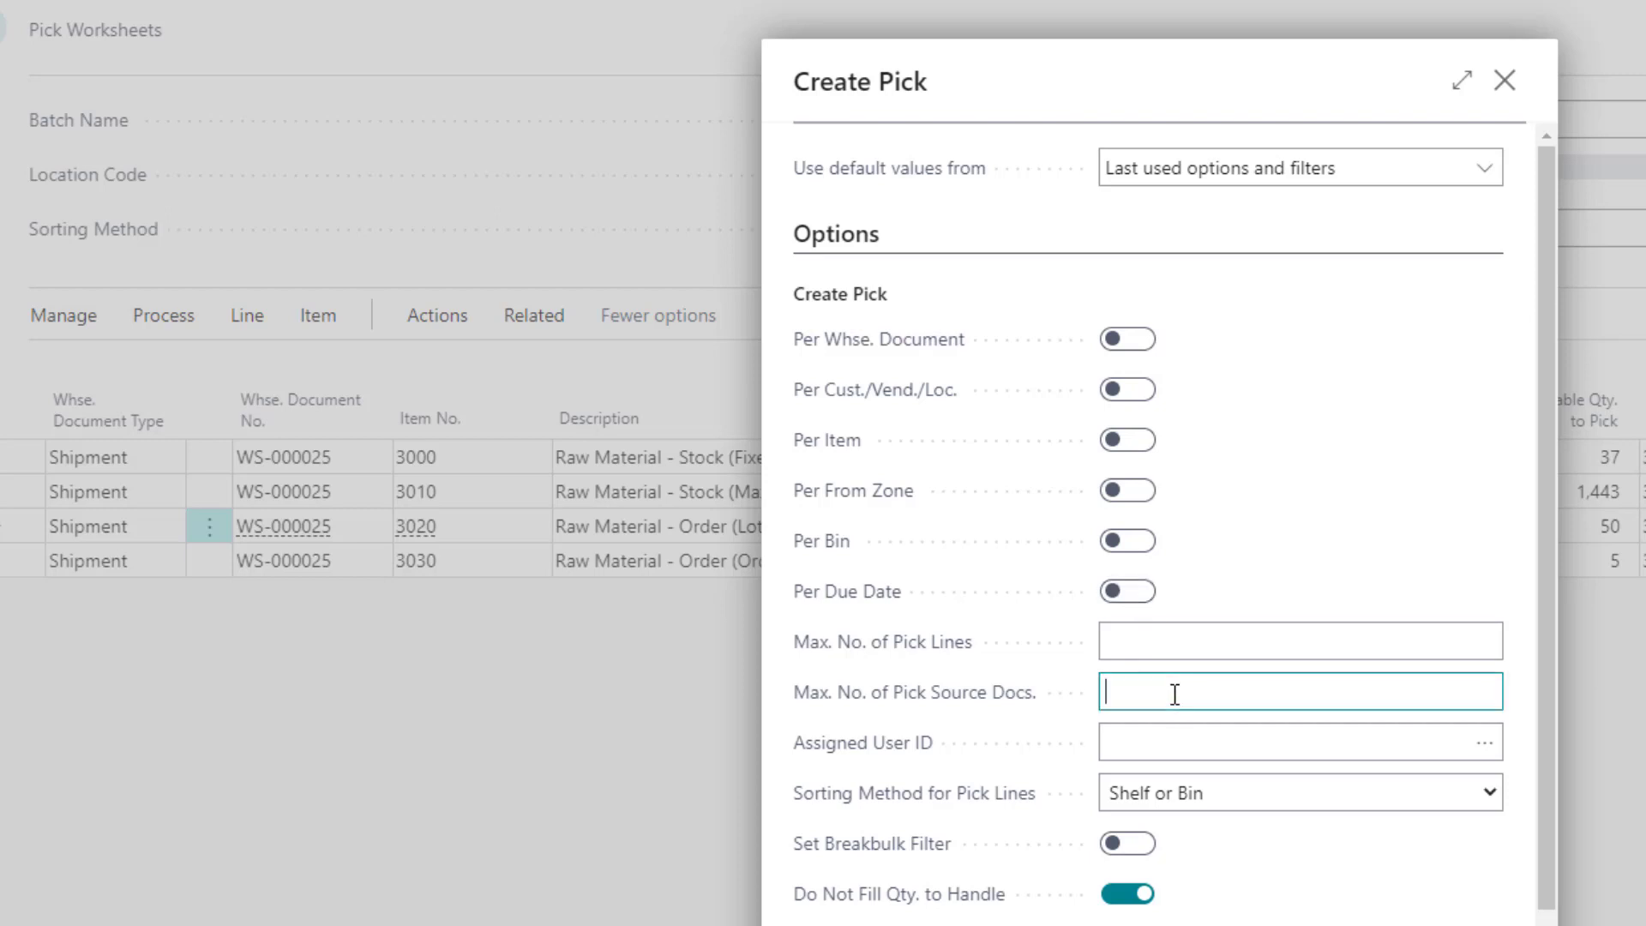
text(4)
key(Tab)
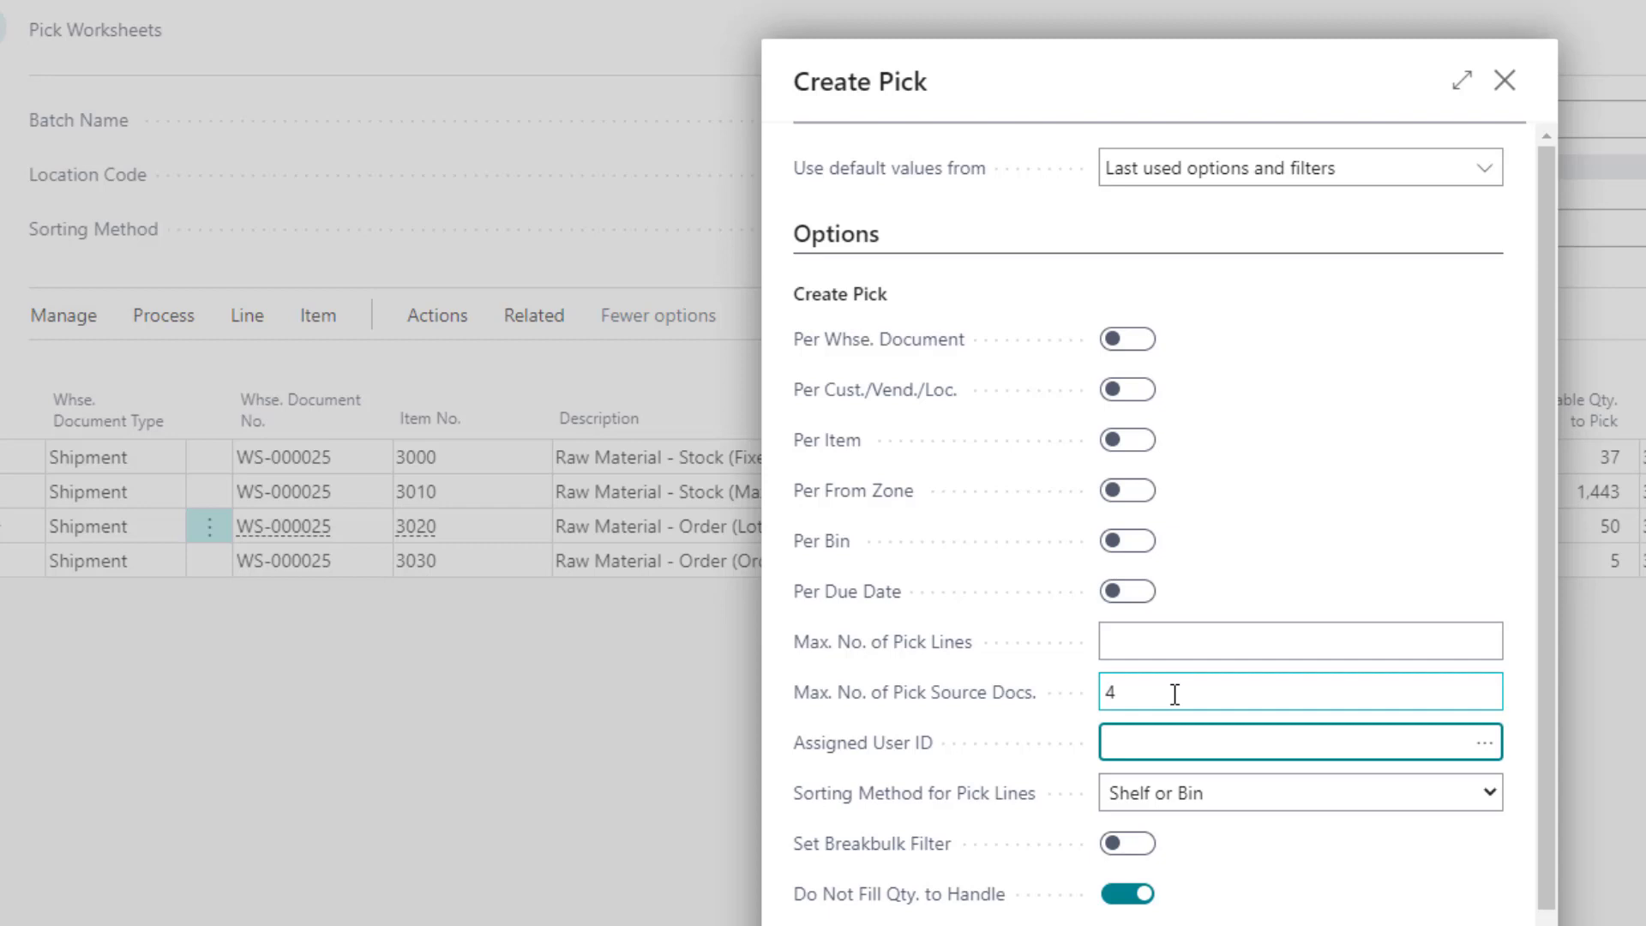
click(946, 701)
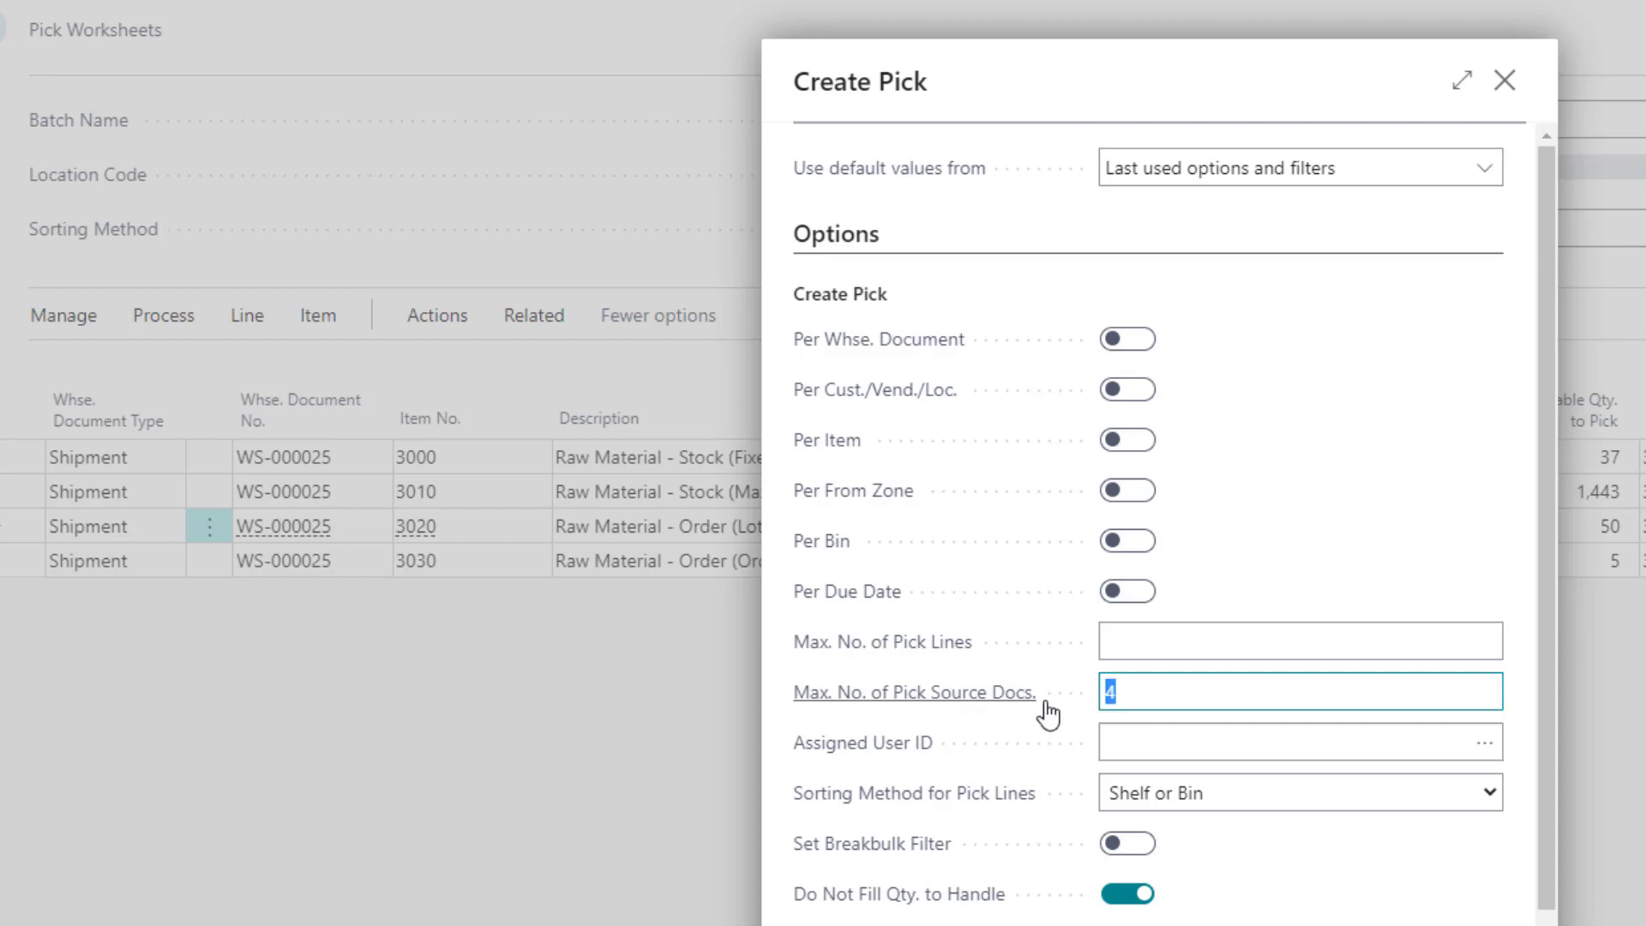
- Clear the Max. No. of Pick Source Docs. limit and create the warehouse pick from the ADV worksheet
key(BackSpace)
click(1280, 575)
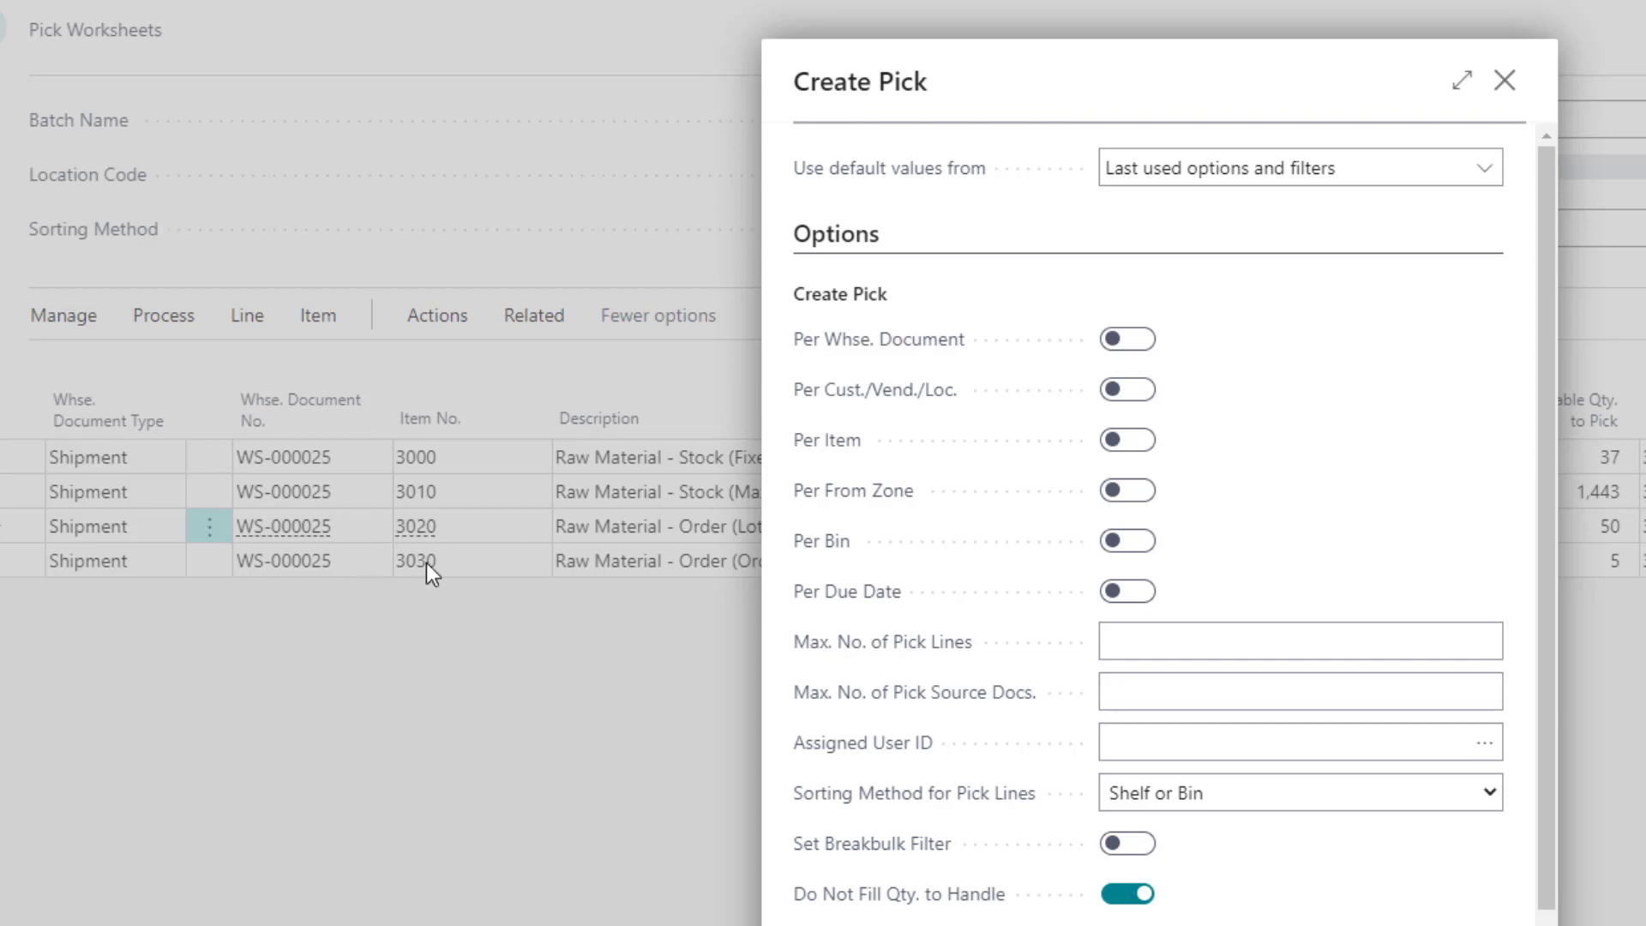
click(1322, 924)
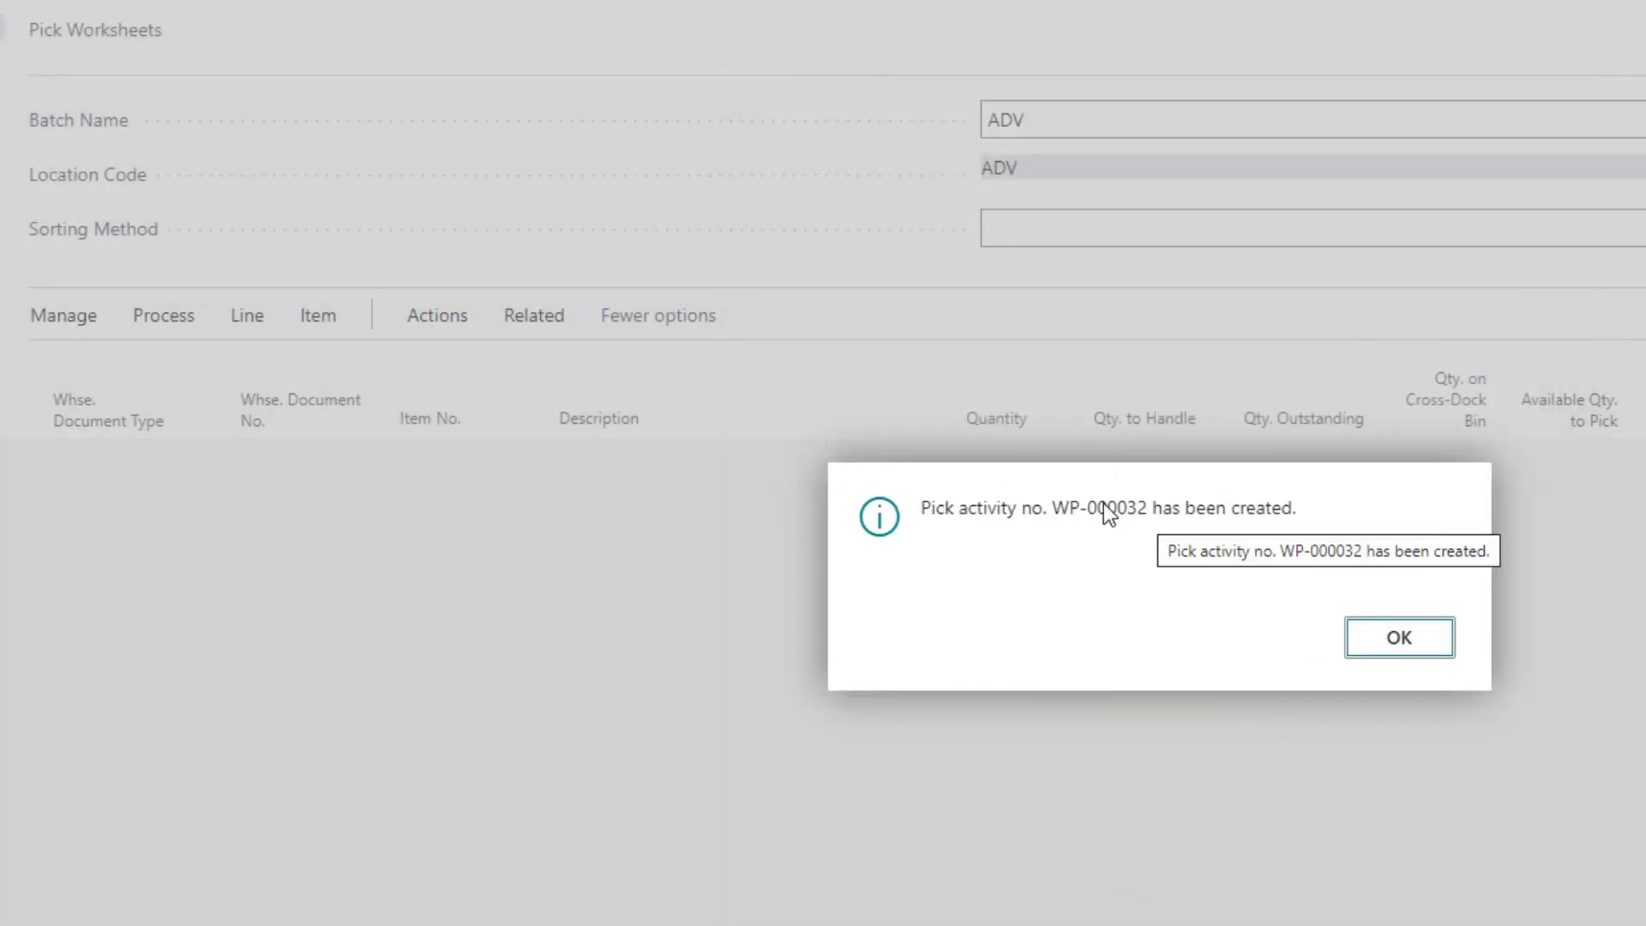
click(1389, 645)
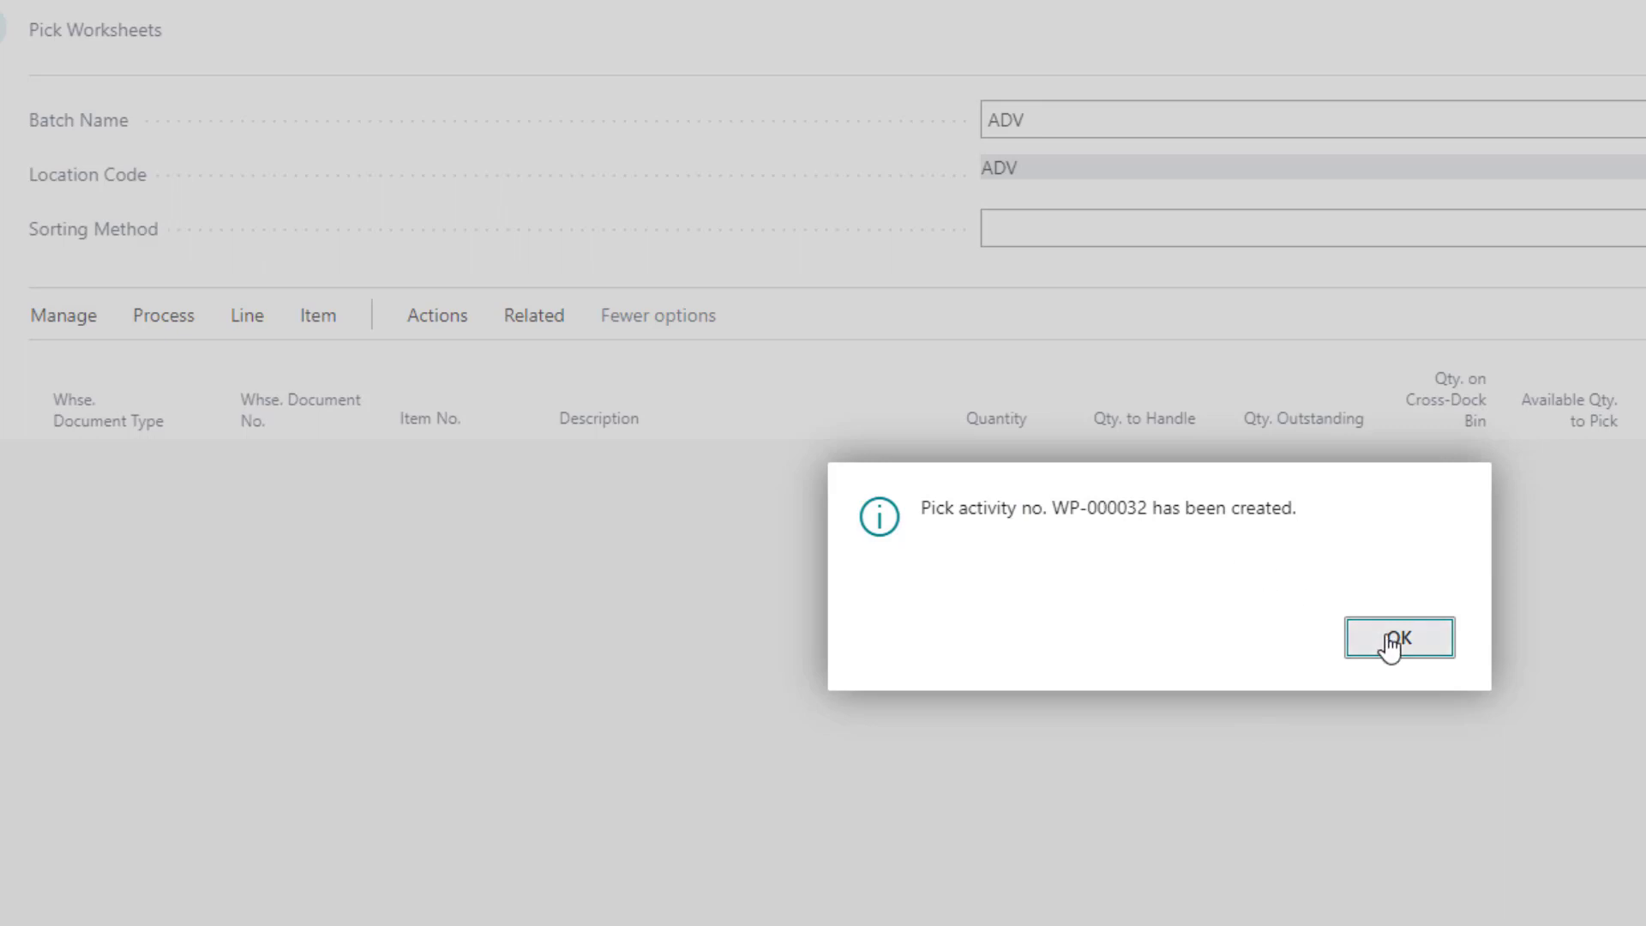
- Leave the pick worksheet and open pick WP-000032 from the list of all picks to review its lines
click(3, 39)
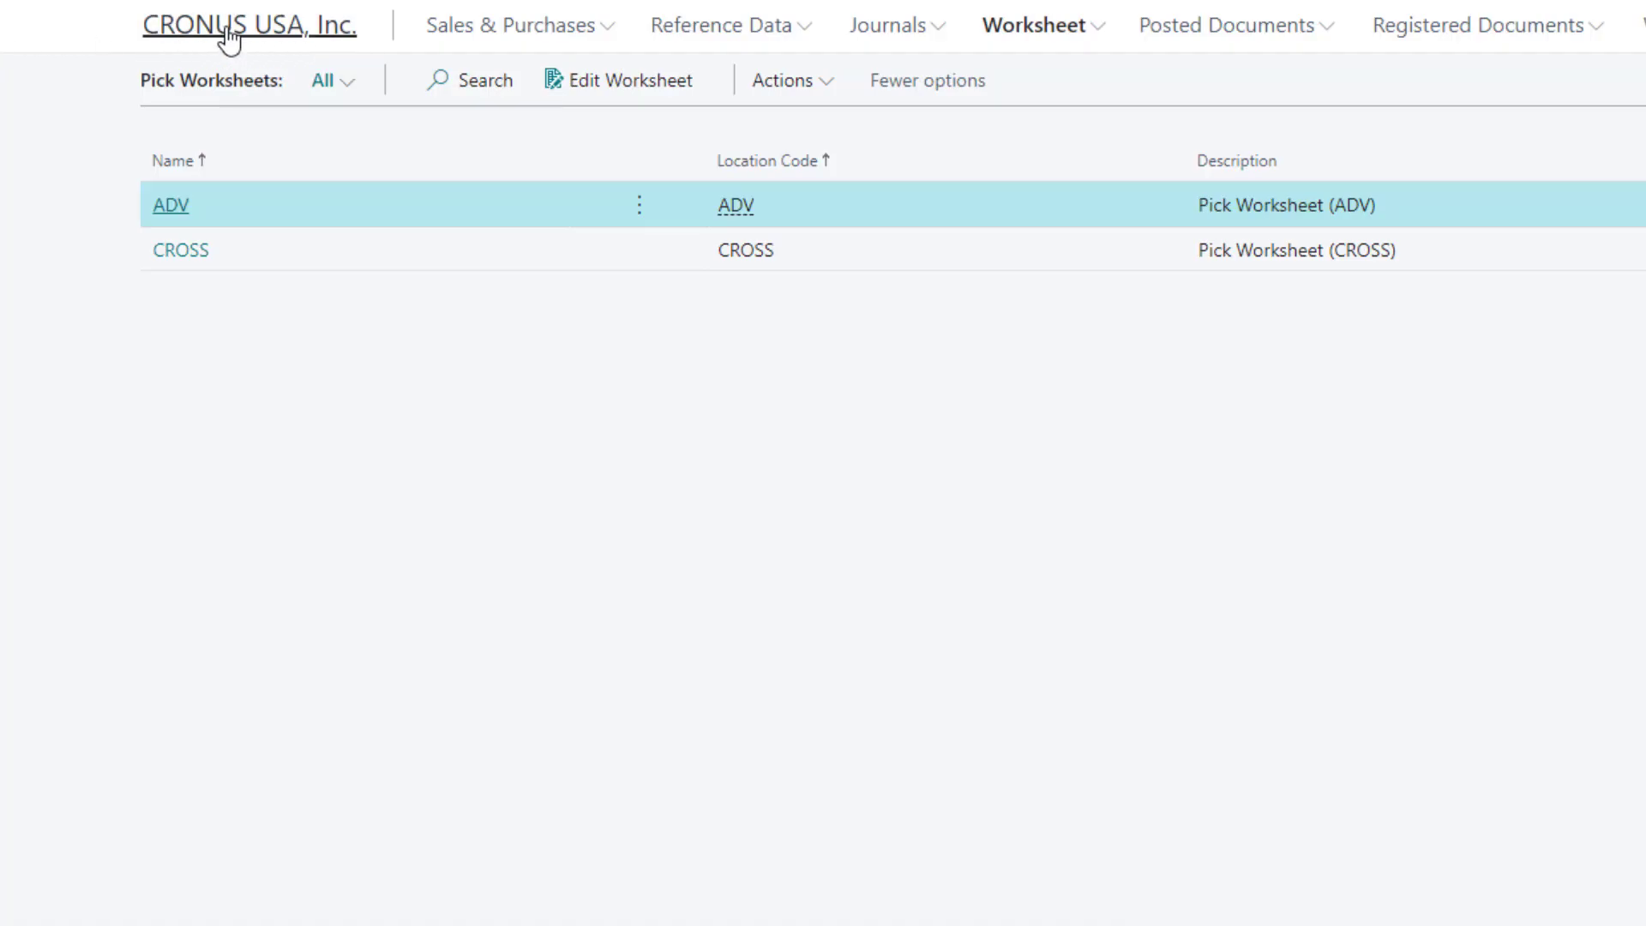
click(228, 34)
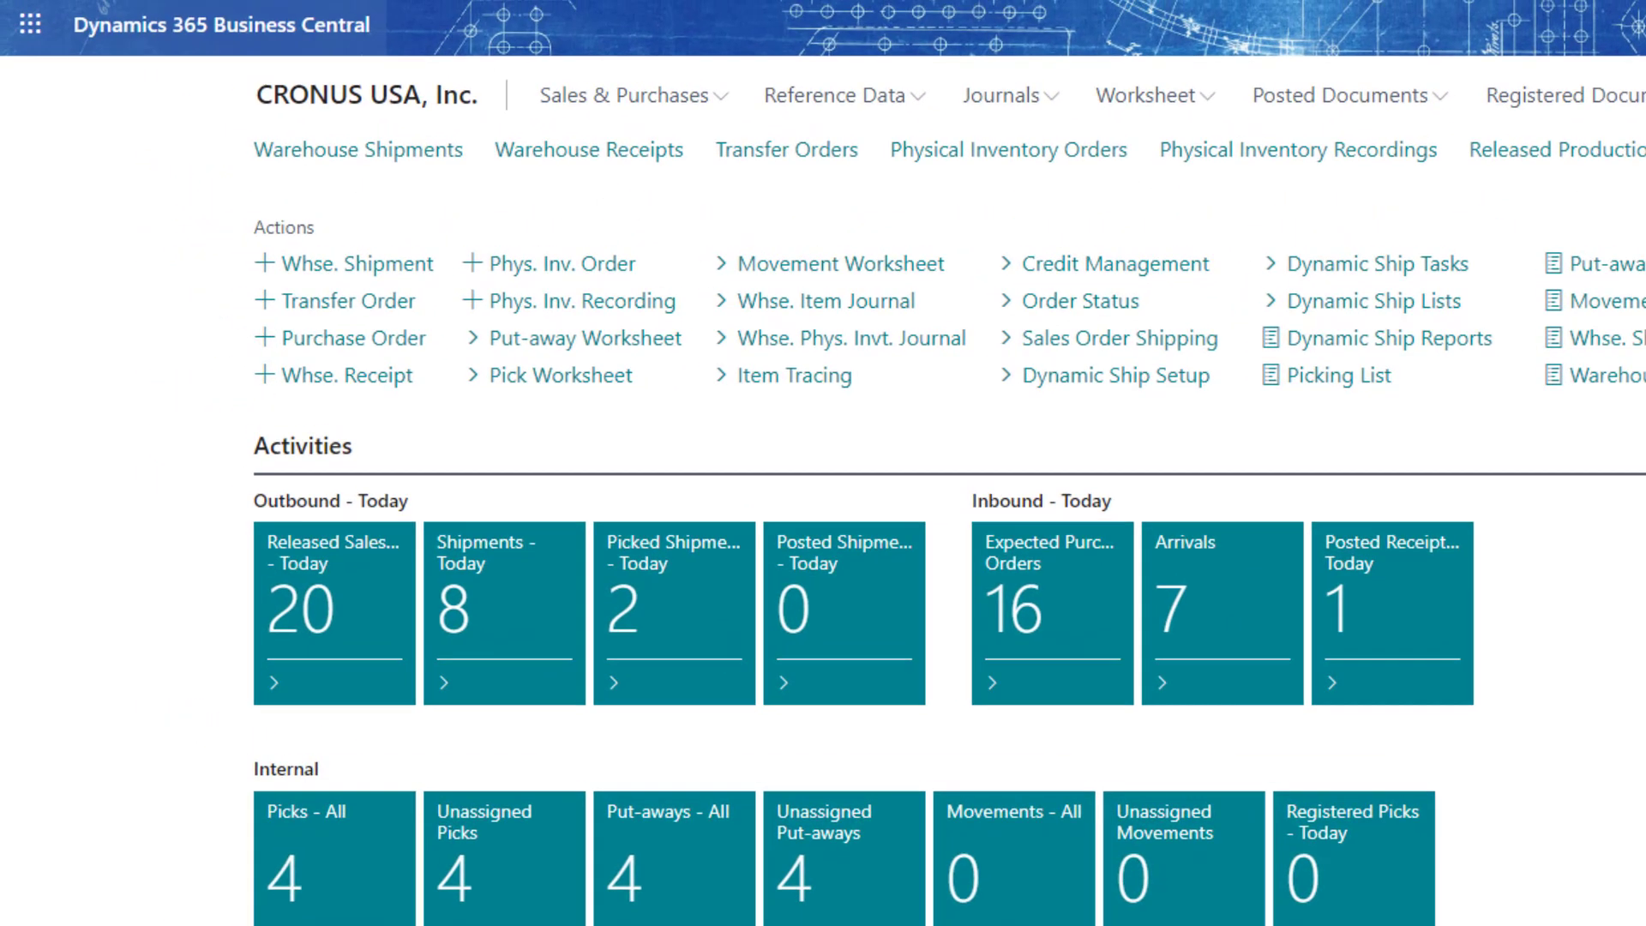
click(221, 809)
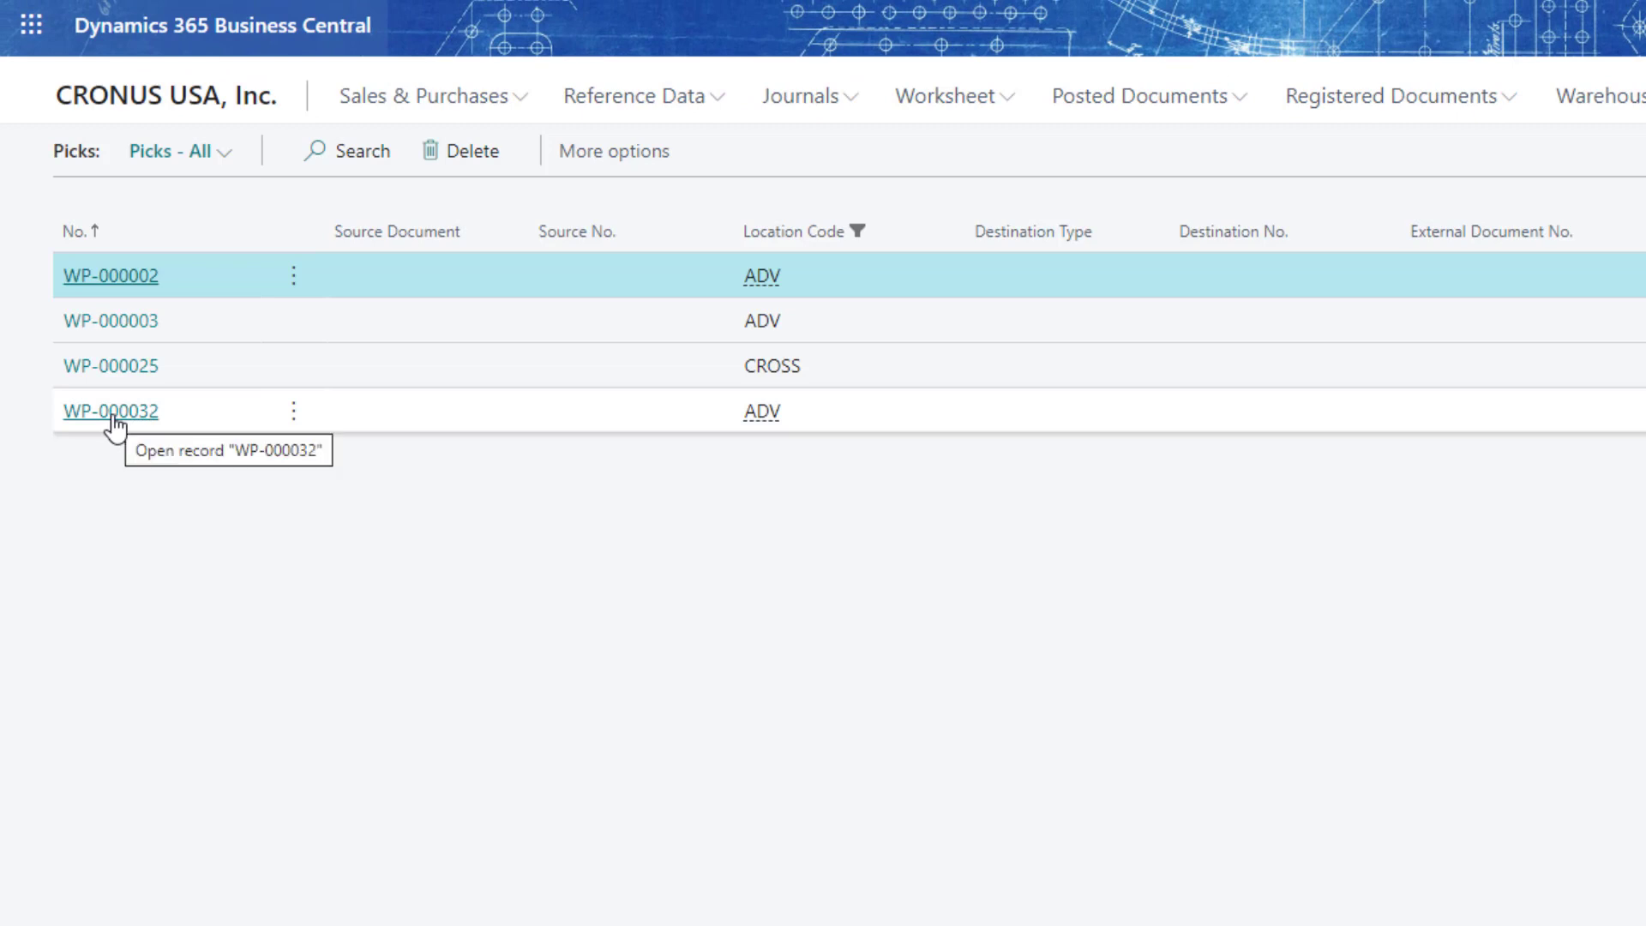
click(115, 419)
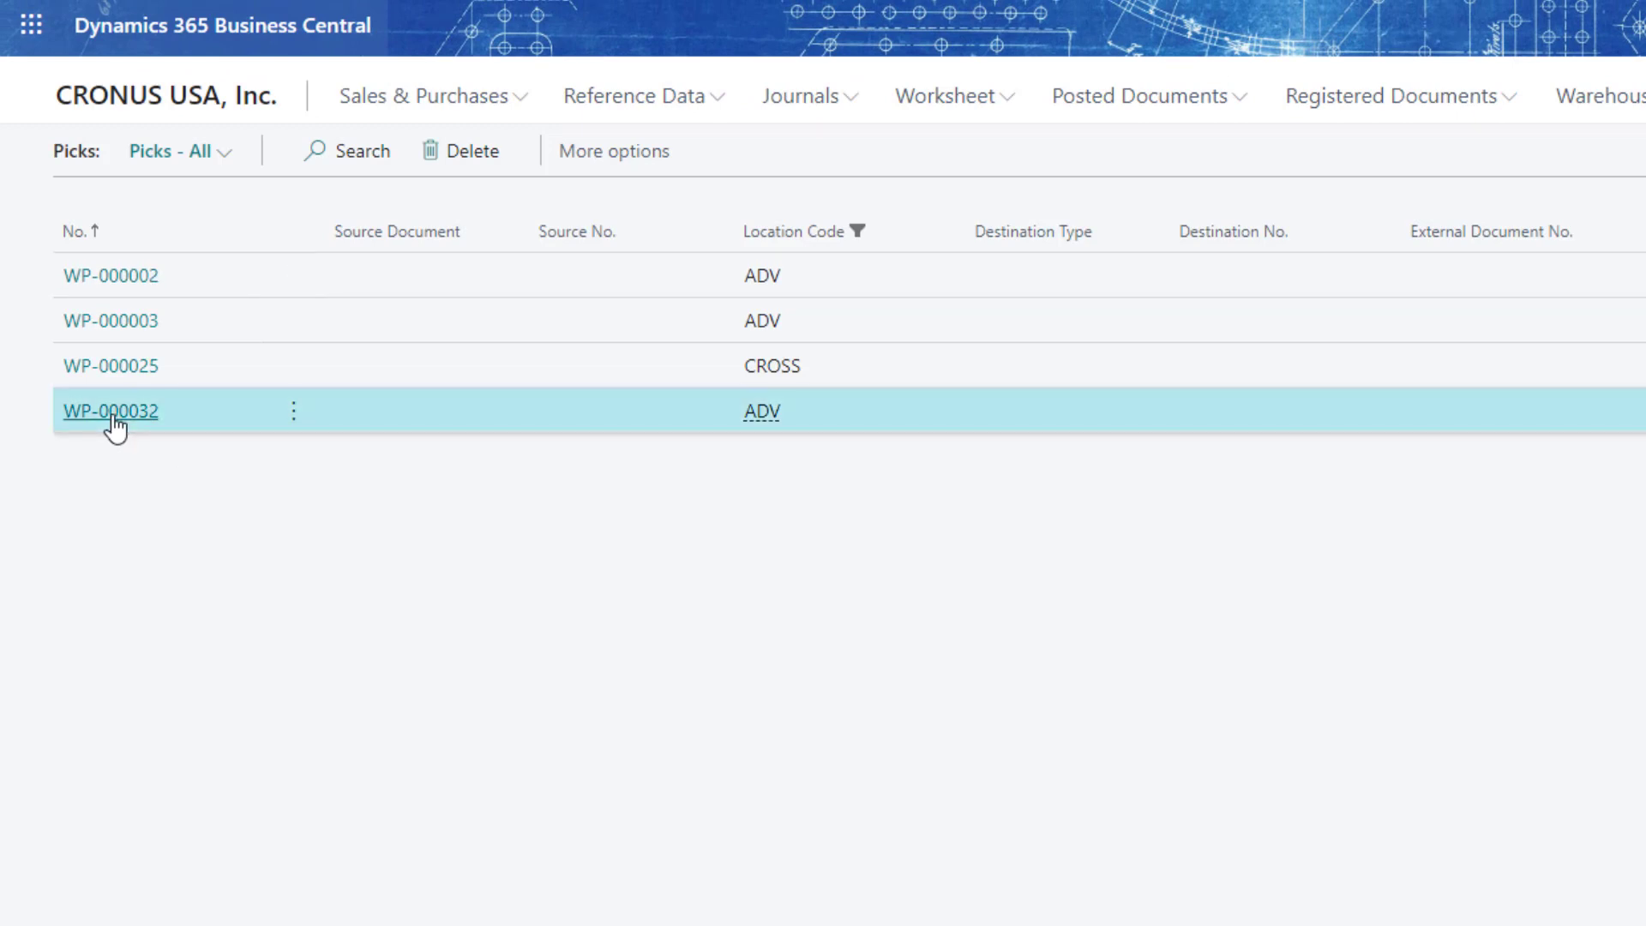
click(115, 420)
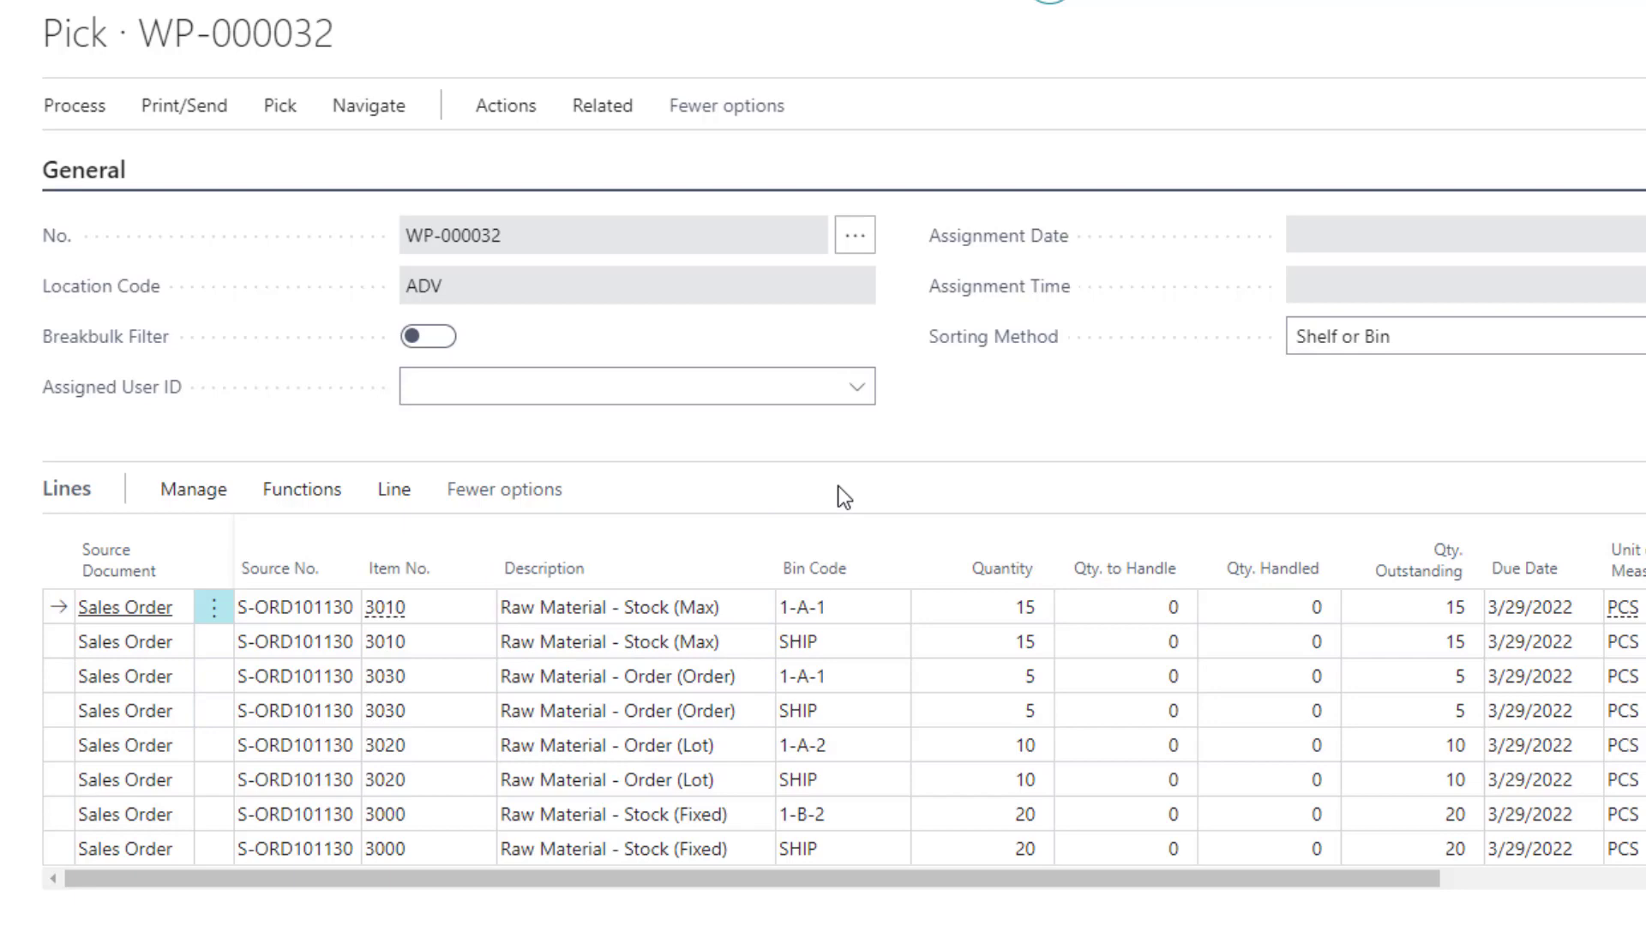
mouse_move(818, 536)
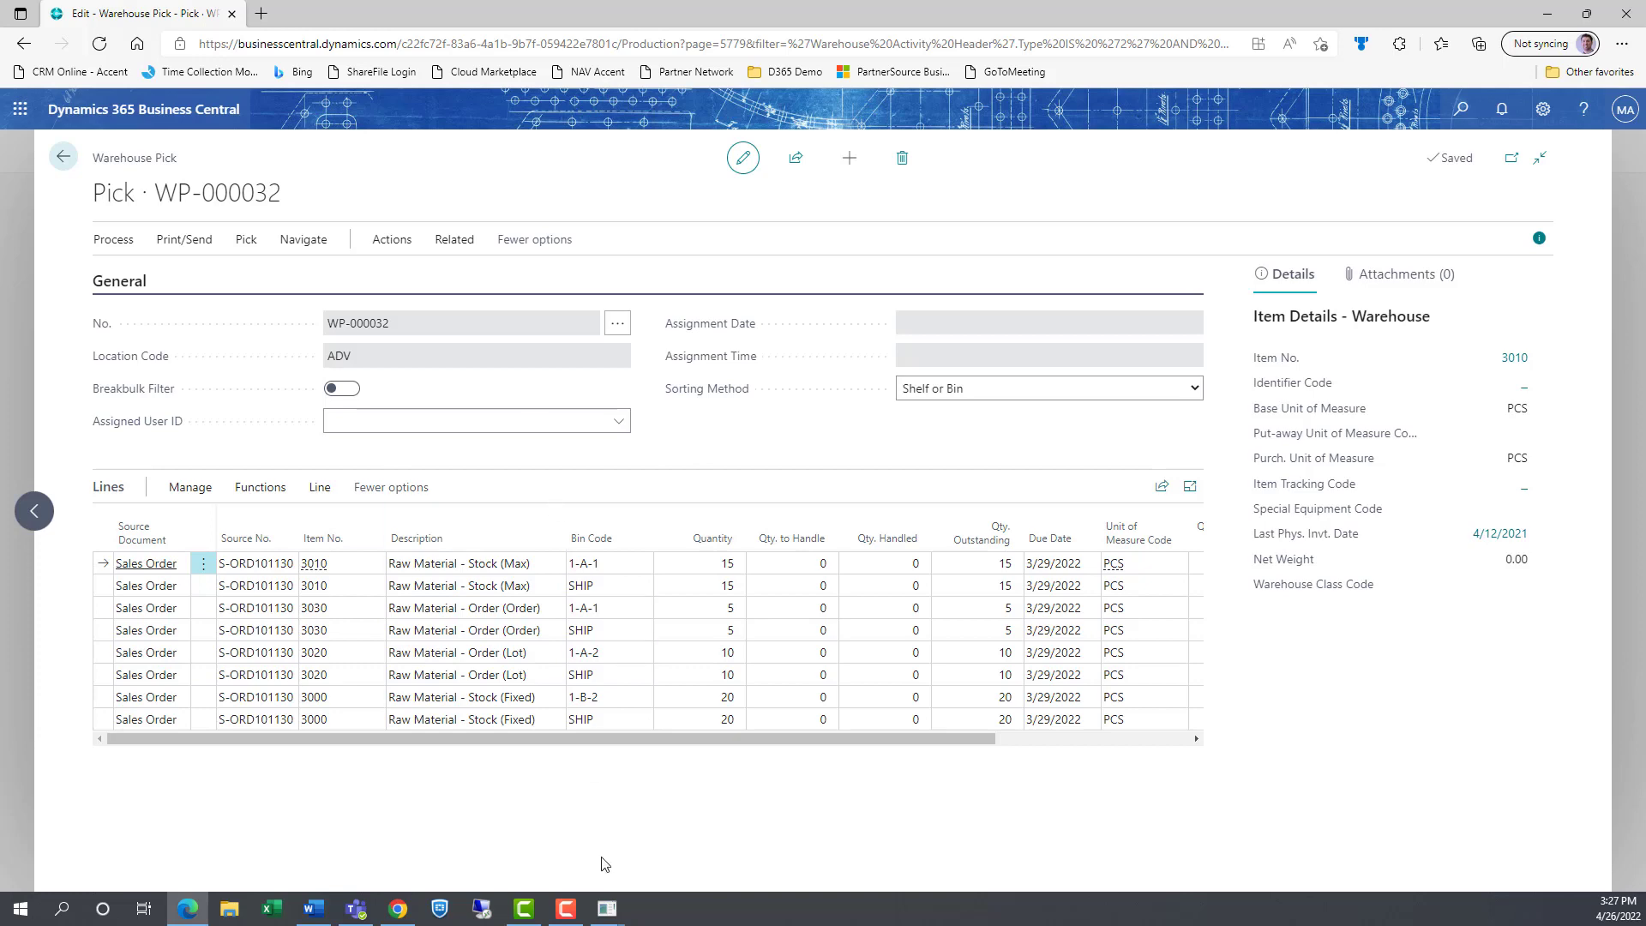
- Switch to the Warehouse Insight handheld app and open pick document WP-000032 for picking
mouse_move(607, 908)
click(707, 837)
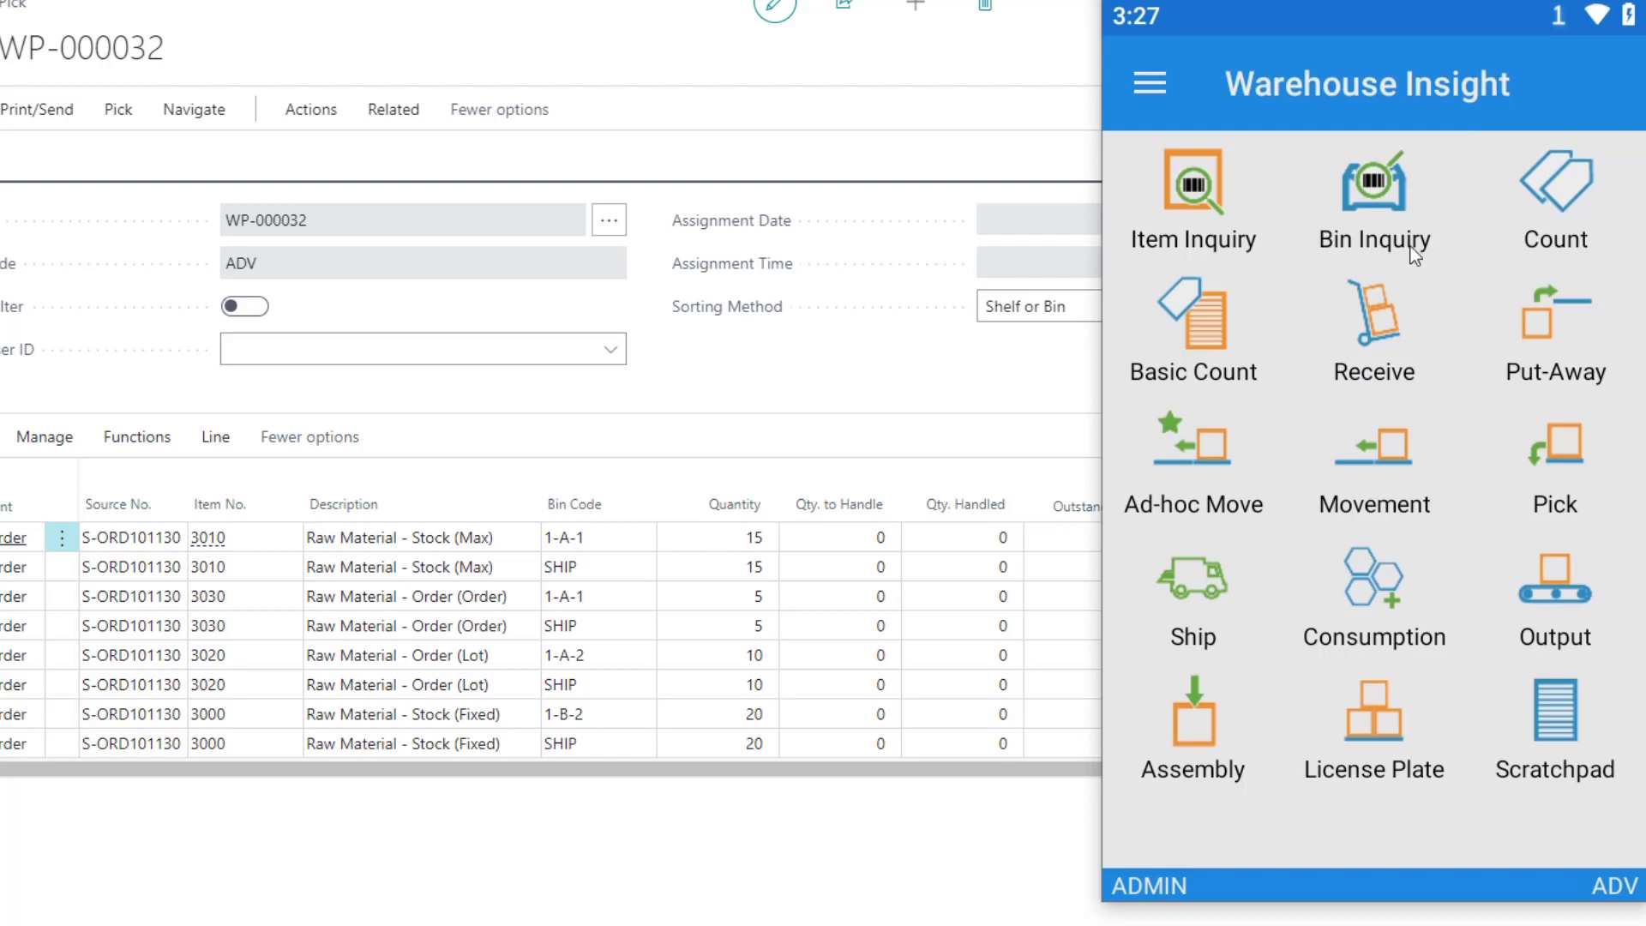
click(1559, 452)
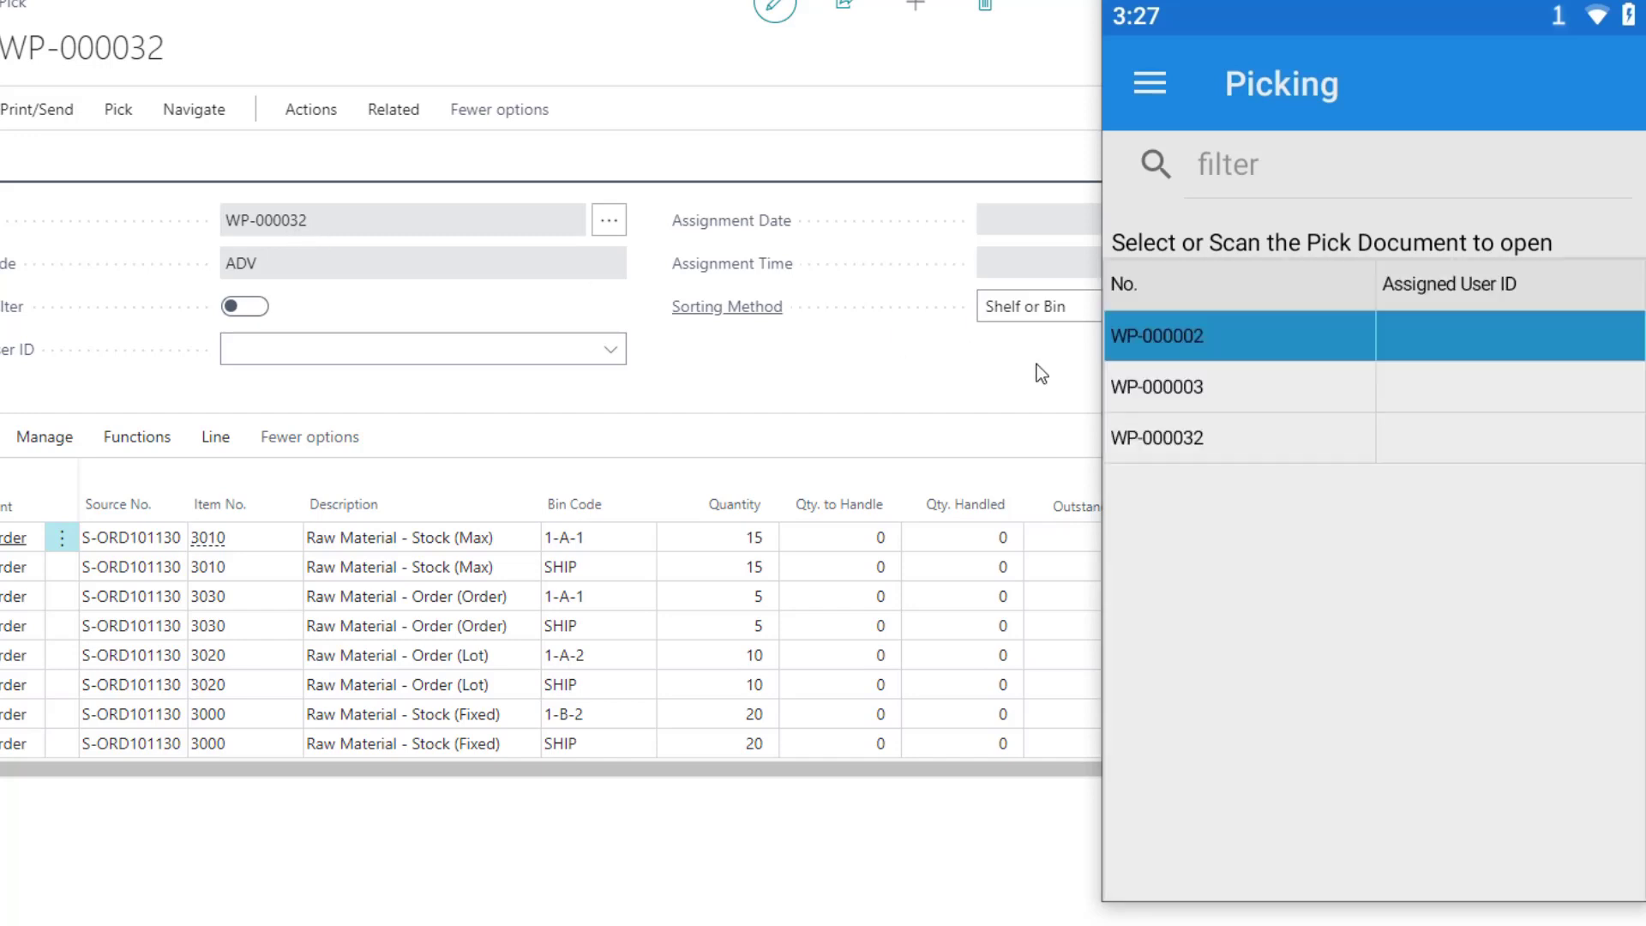
click(1176, 438)
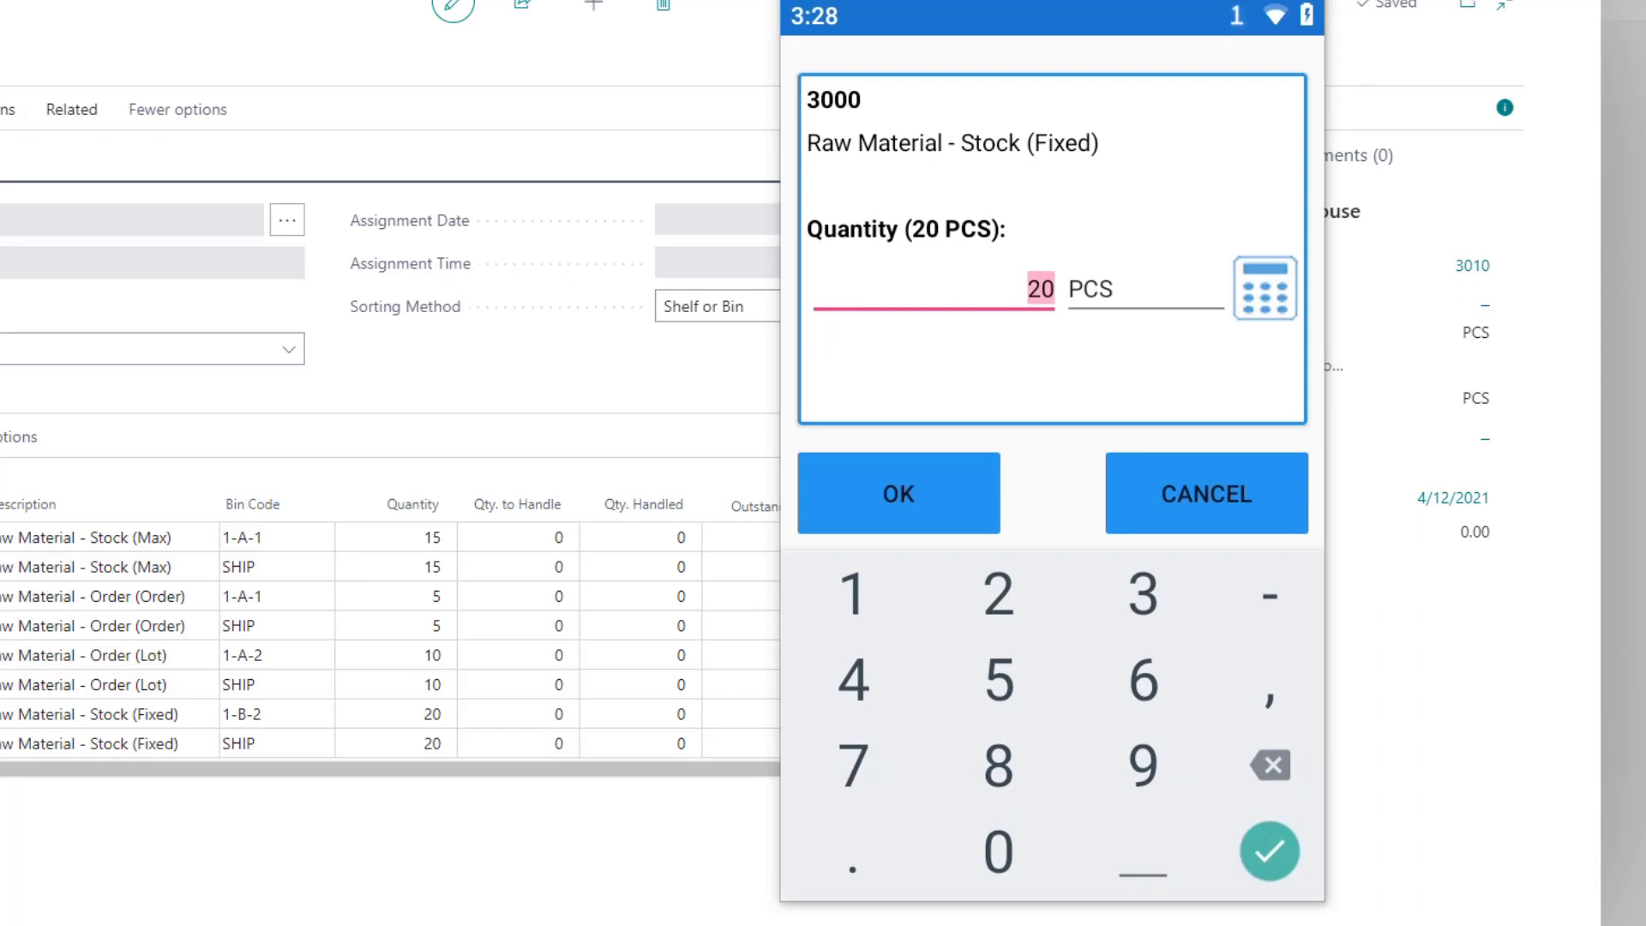
- Accept the picked quantities: 20 PCS of item 3000, 10 of 3020, 15 of 3010 and 5 of 3030
click(898, 494)
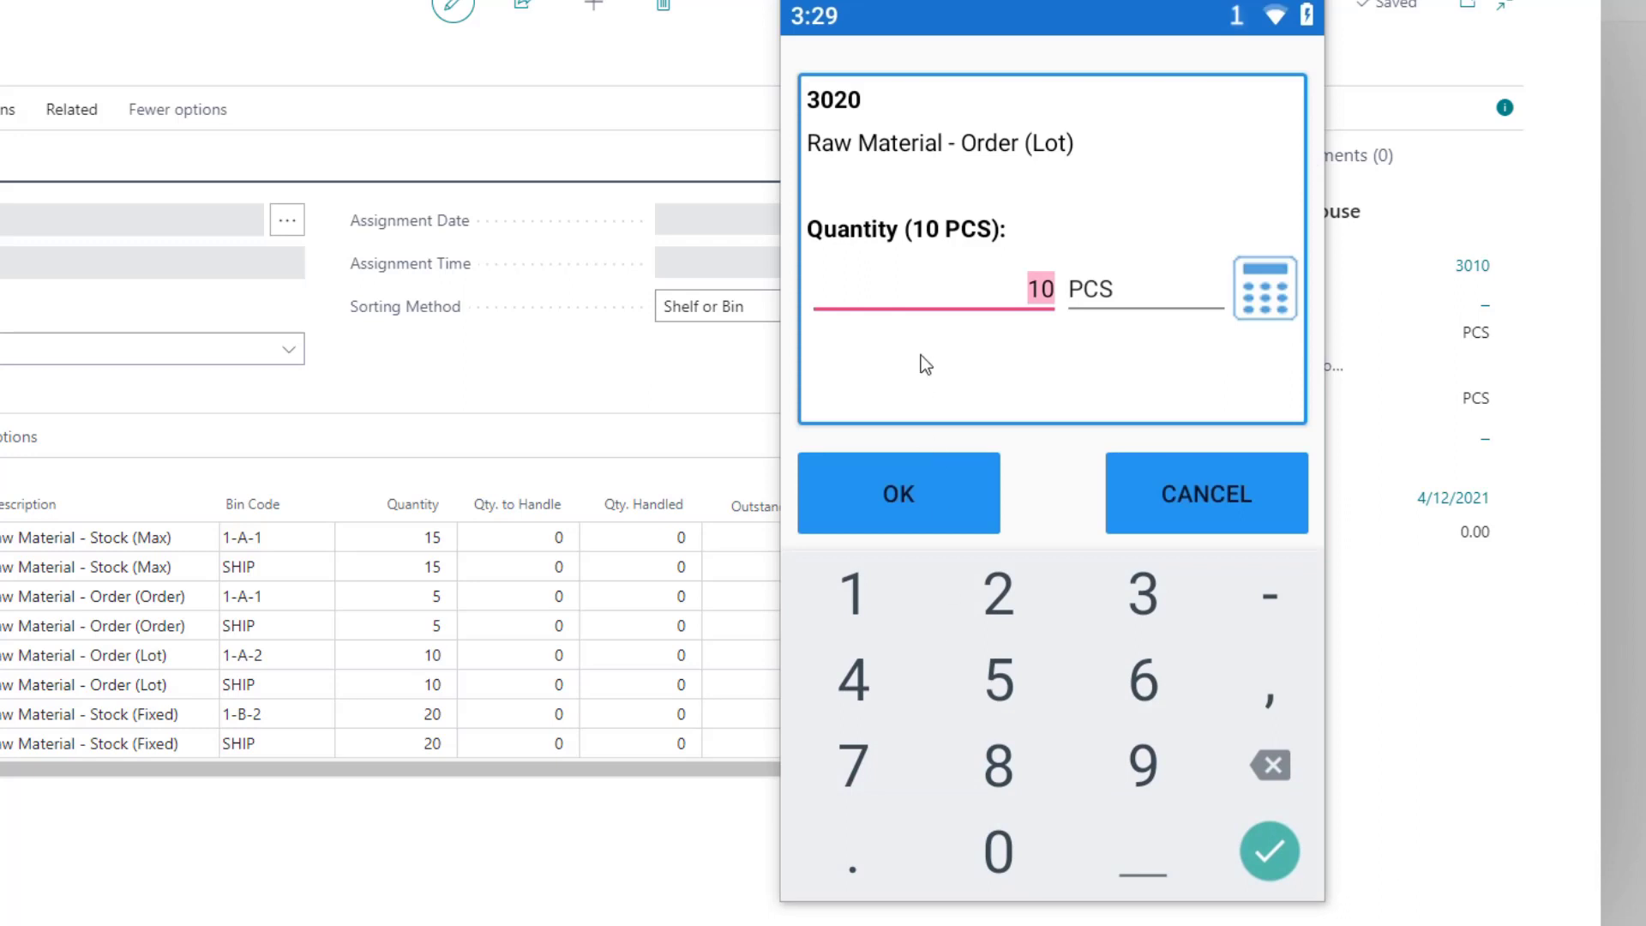
click(876, 496)
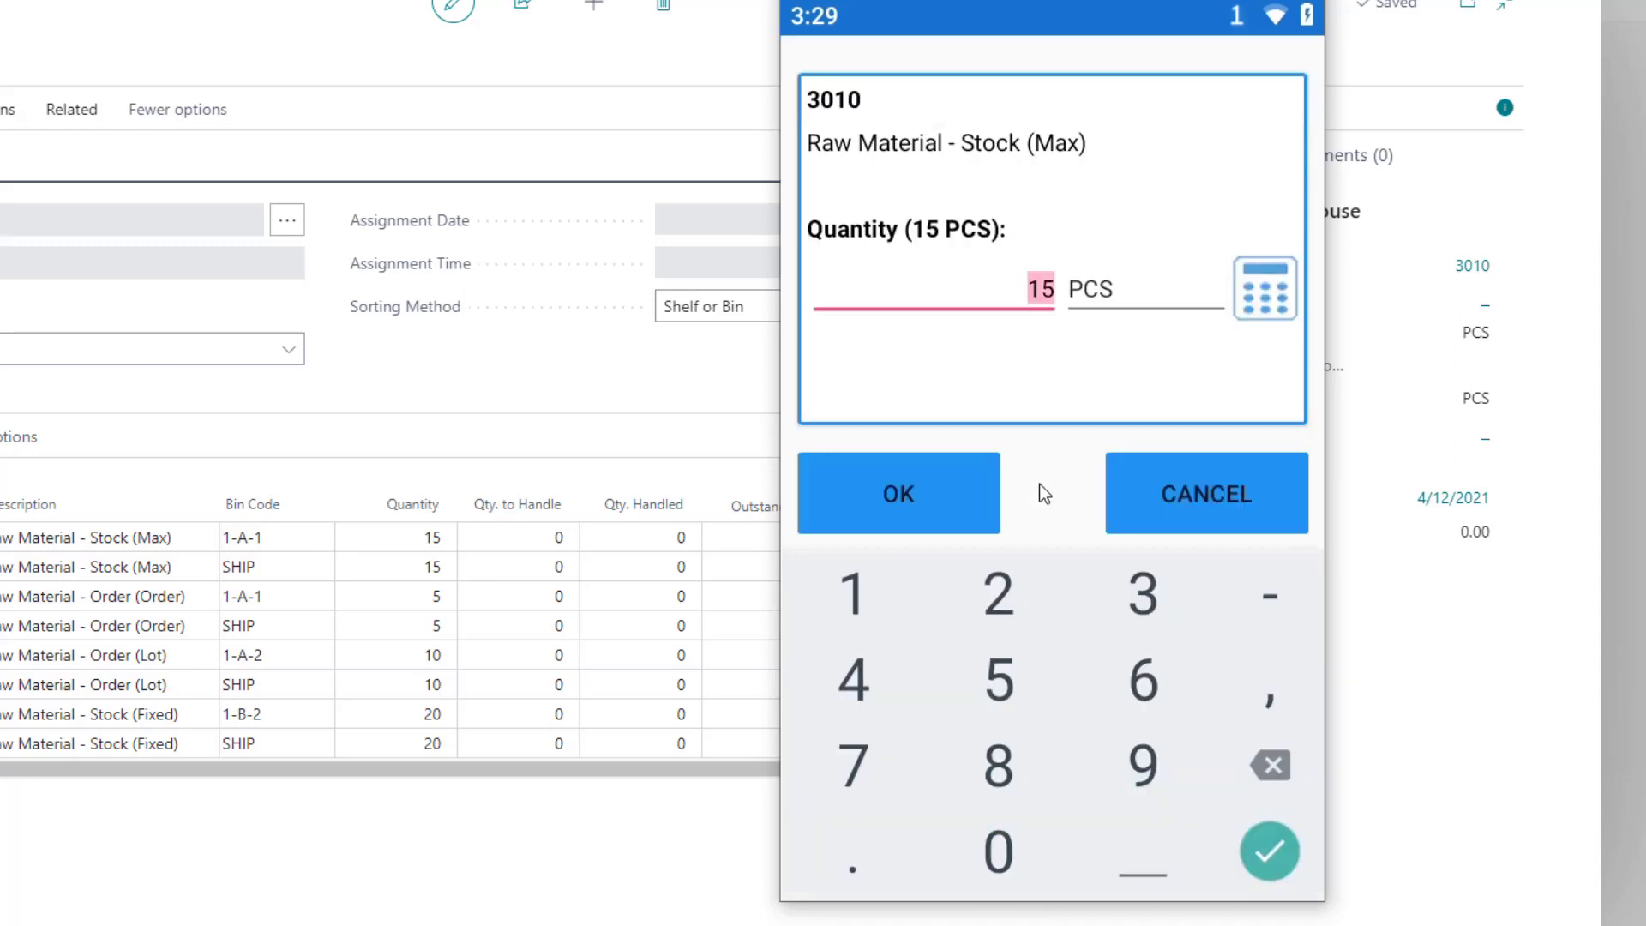
key(Return)
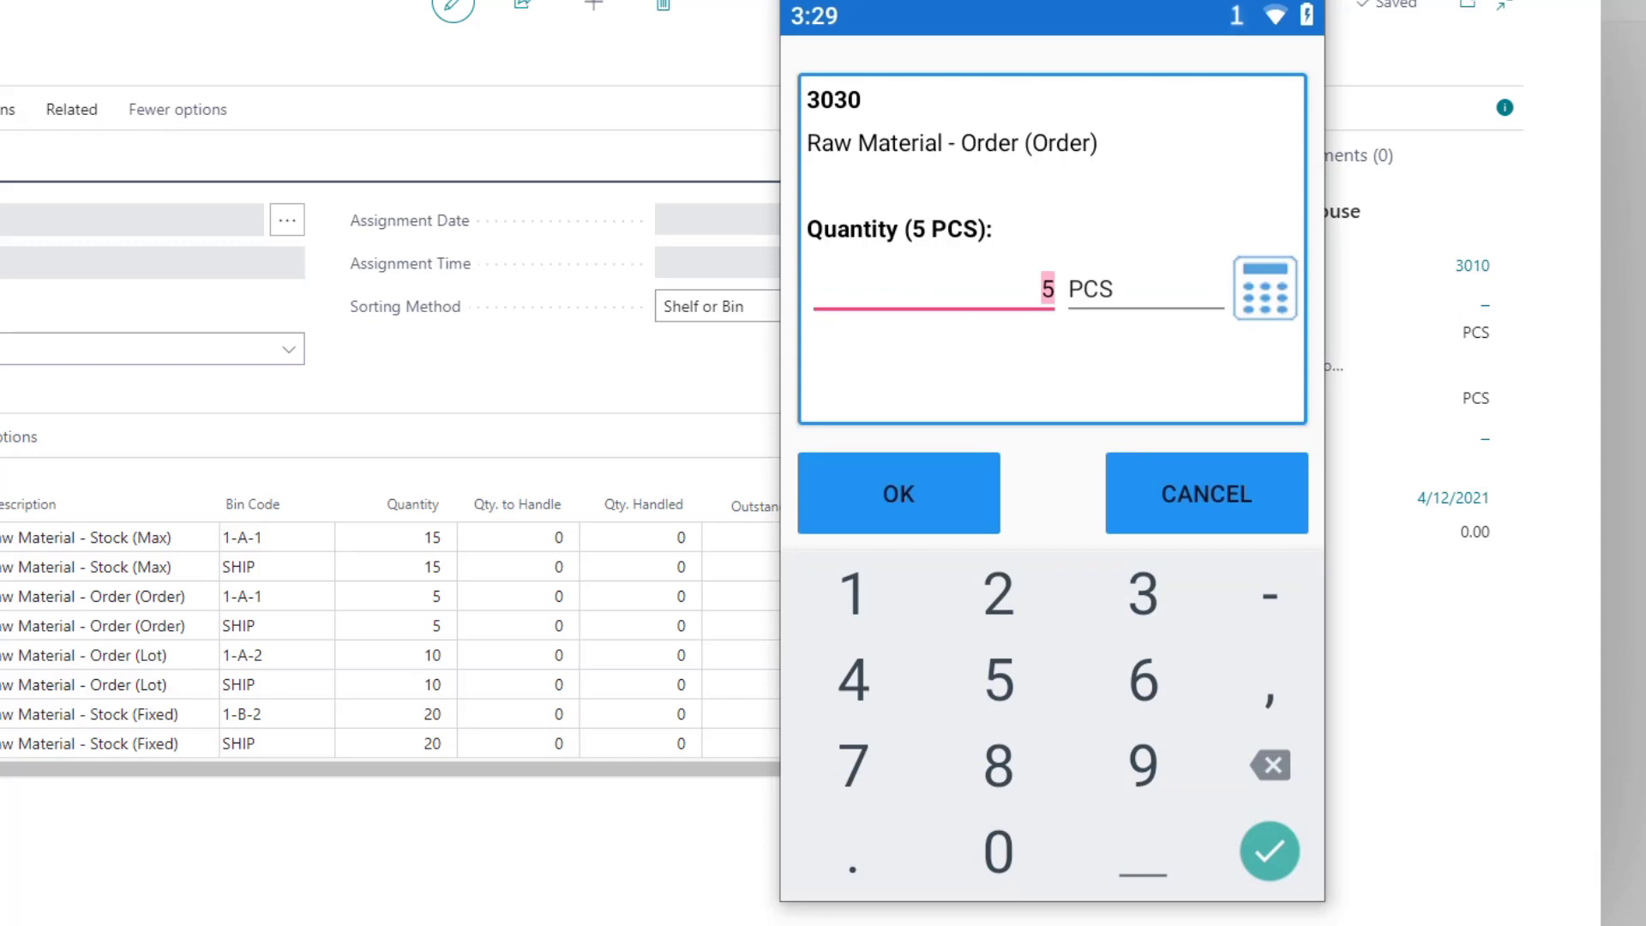
key(Return)
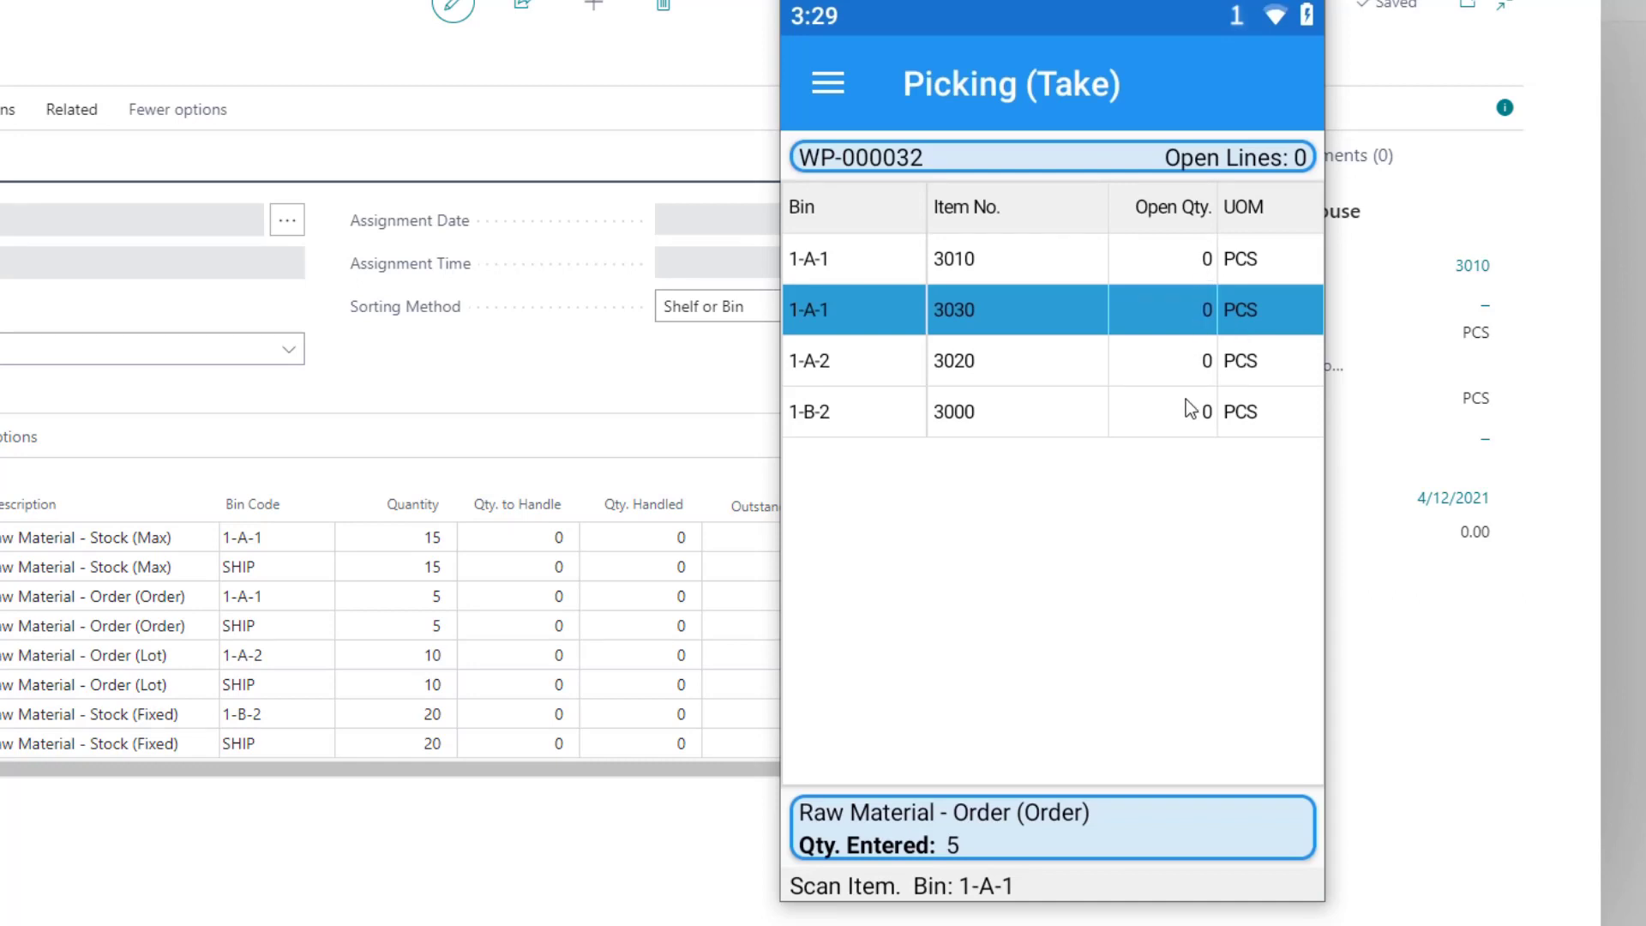
- Check the quantities to handle in Business Central and post pick WP-000032 in Warehouse Insight
click(389, 444)
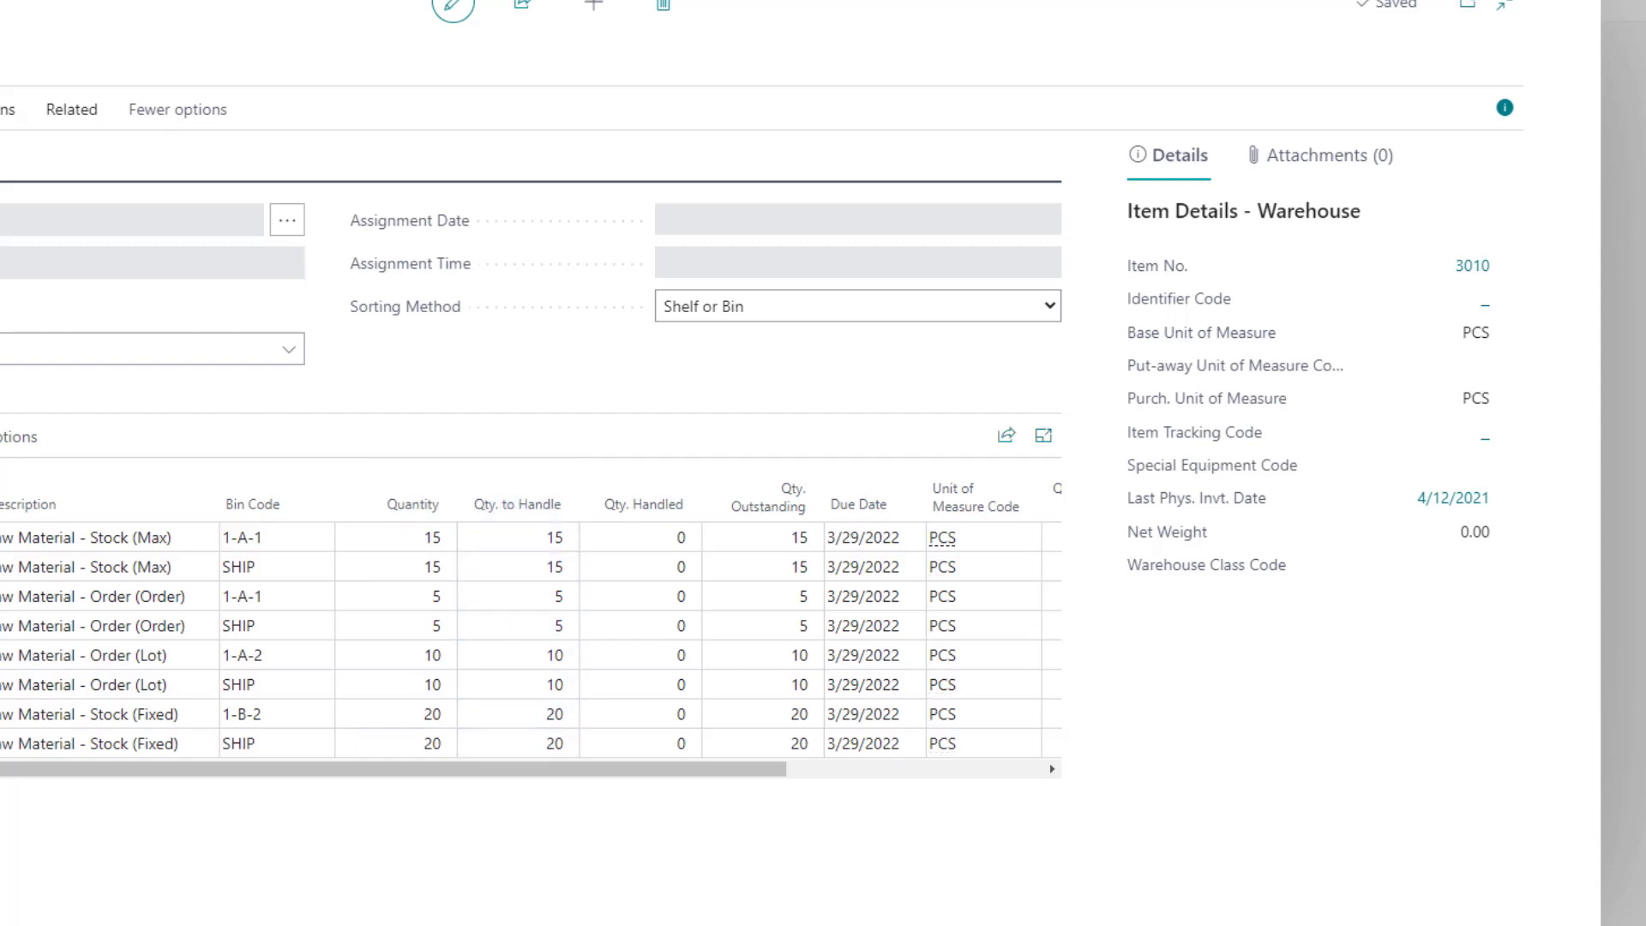
click(393, 881)
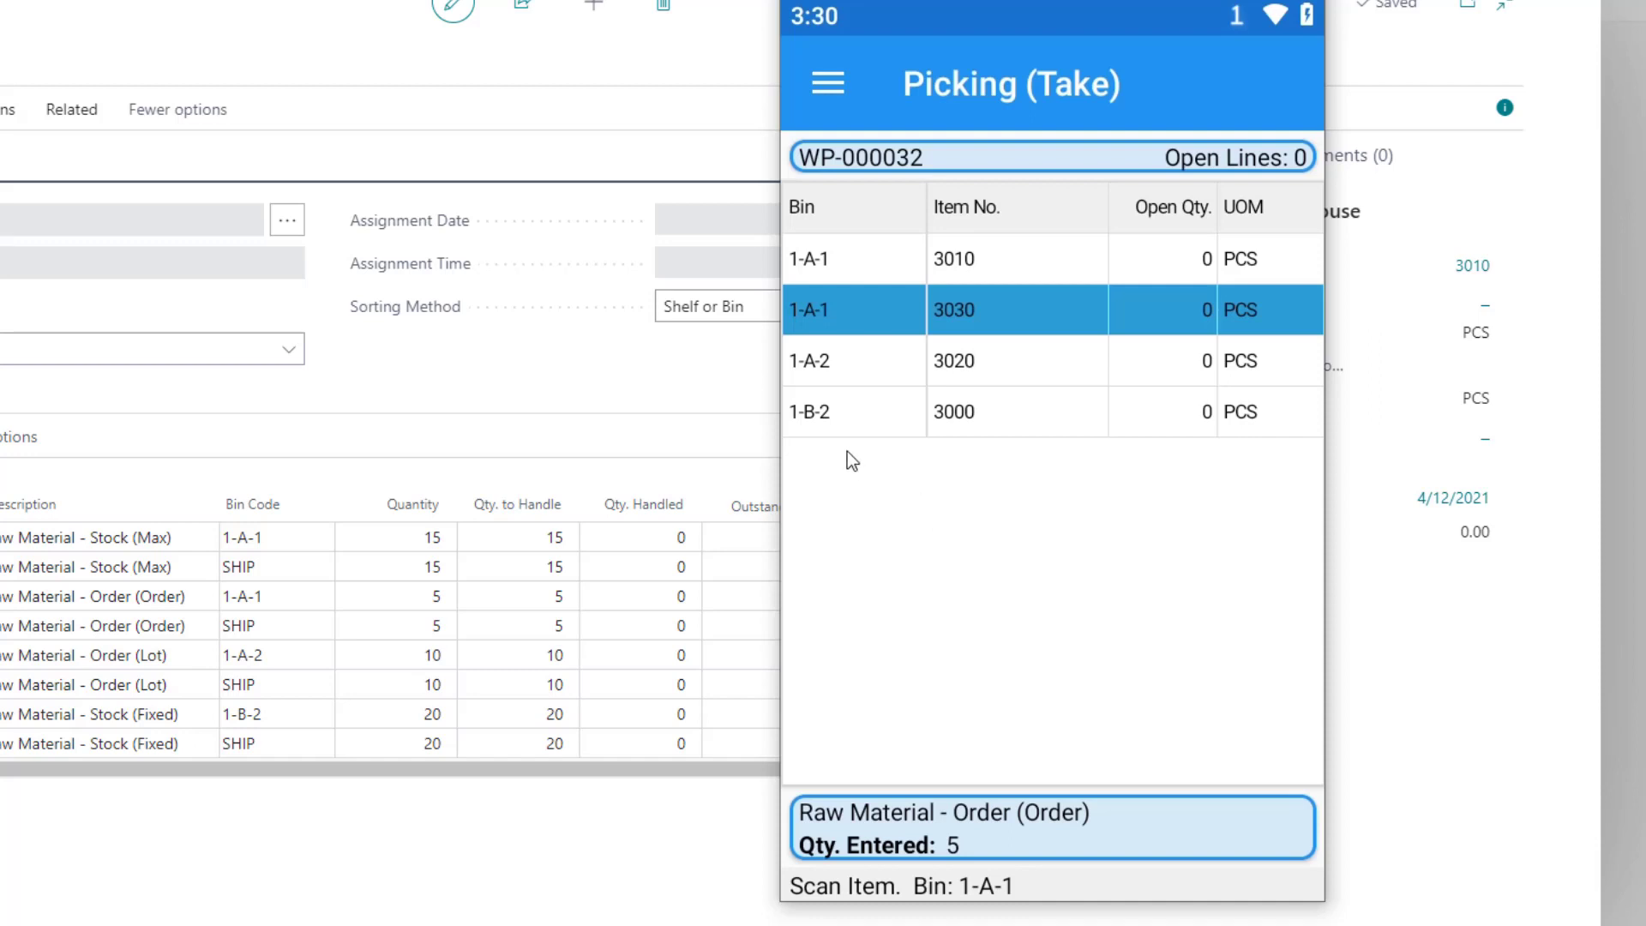
click(835, 89)
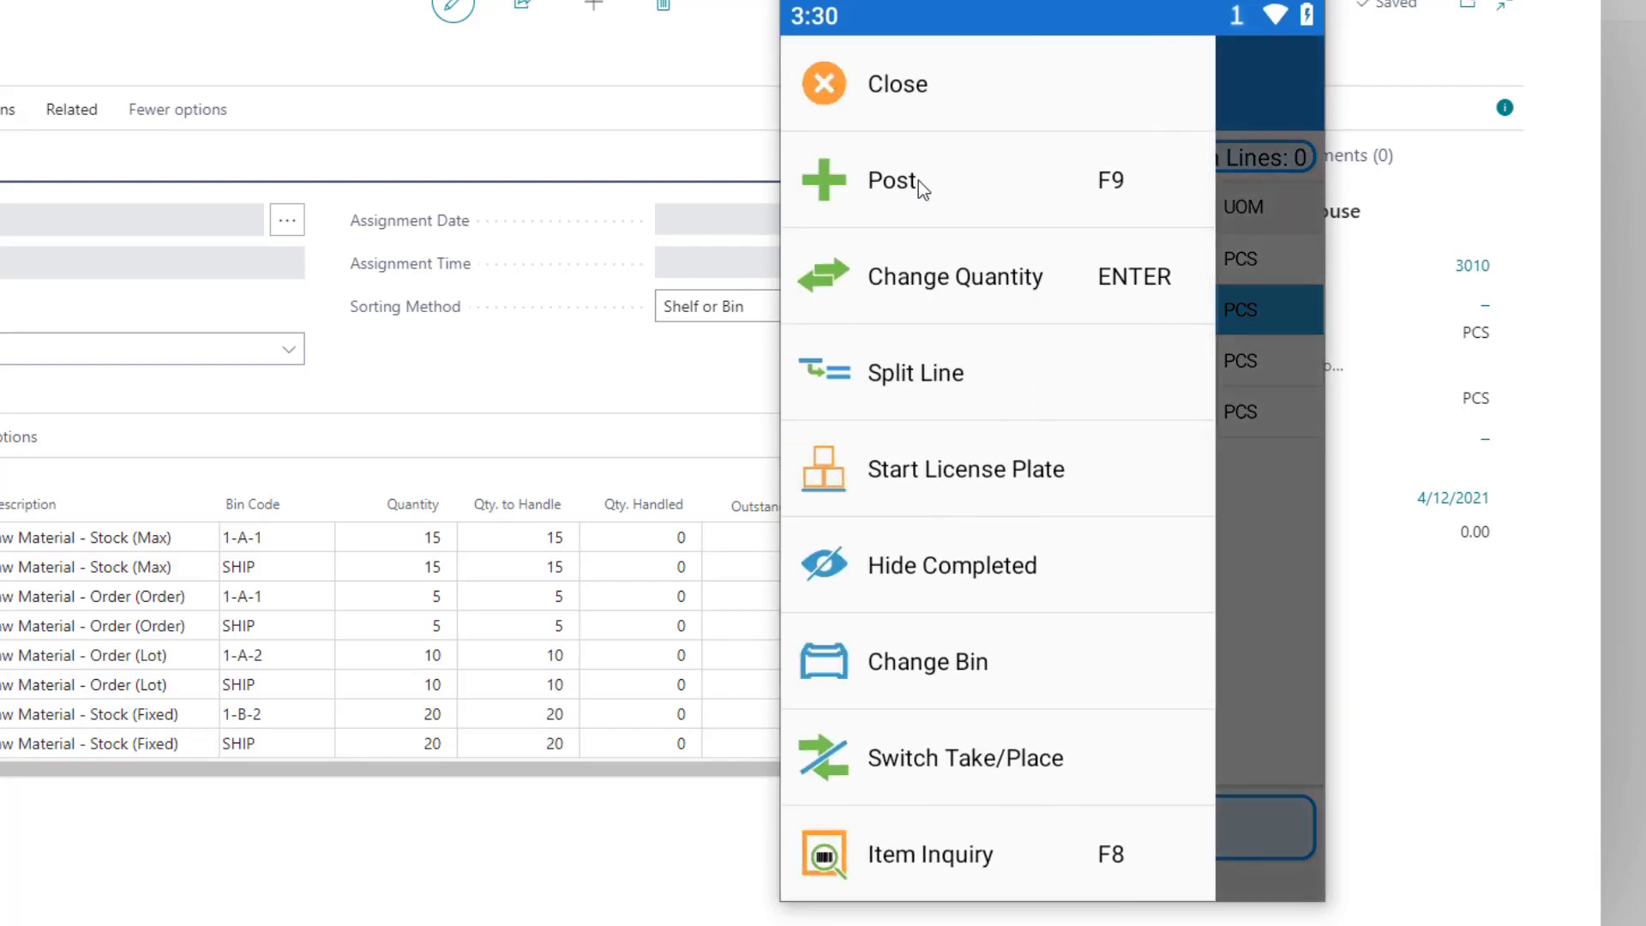
click(918, 180)
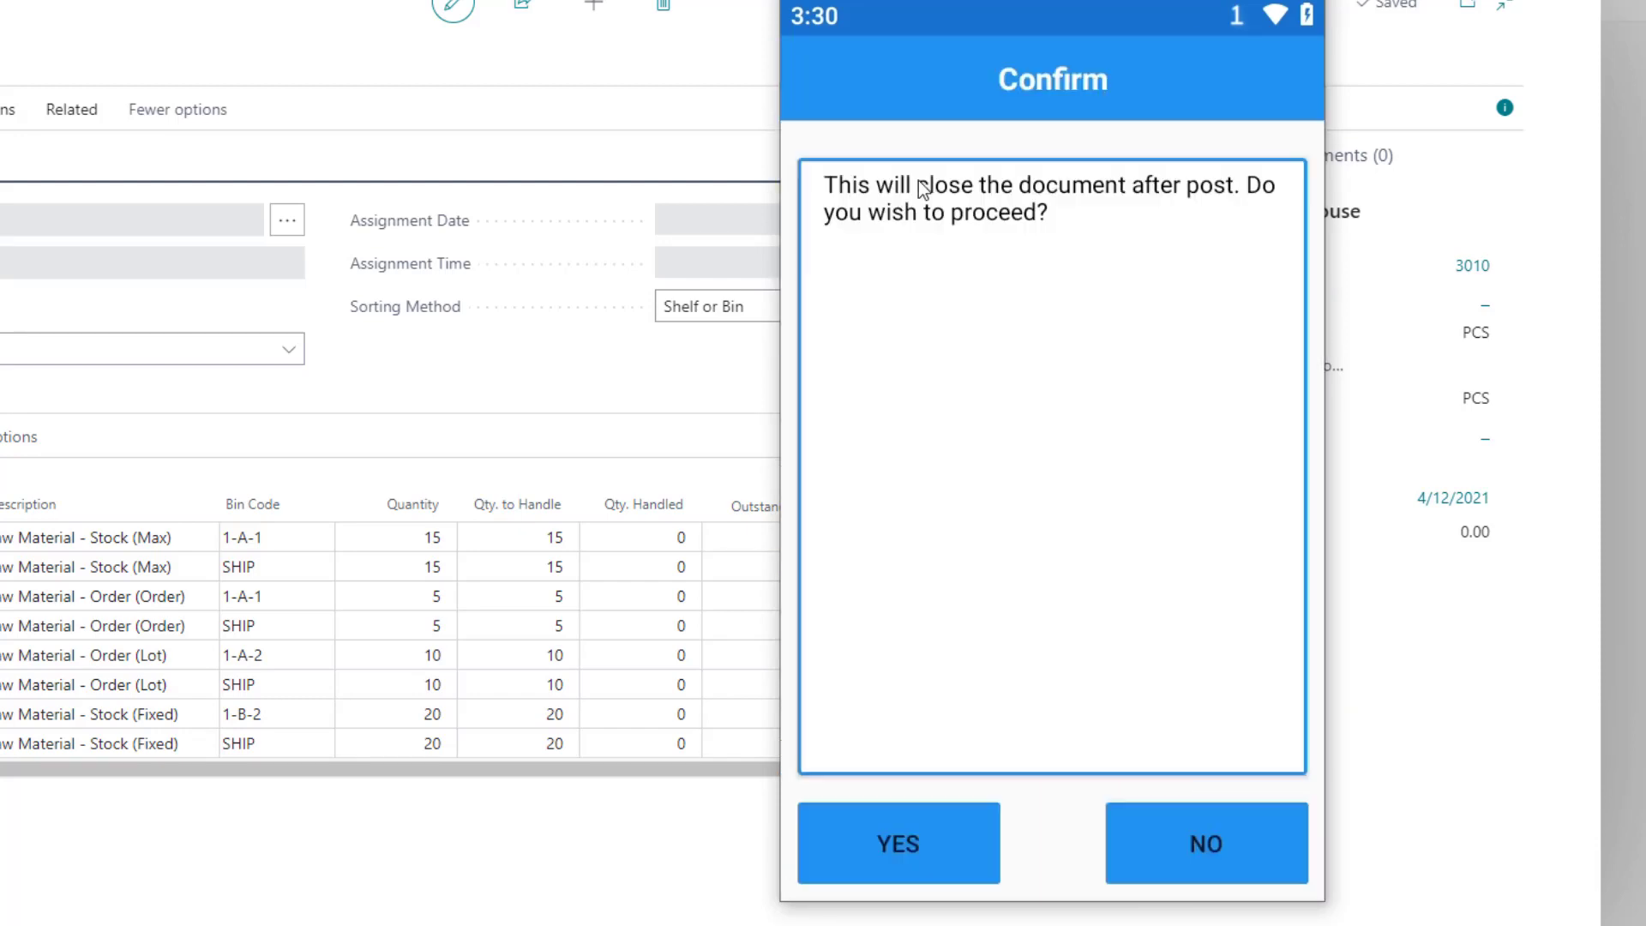
click(918, 846)
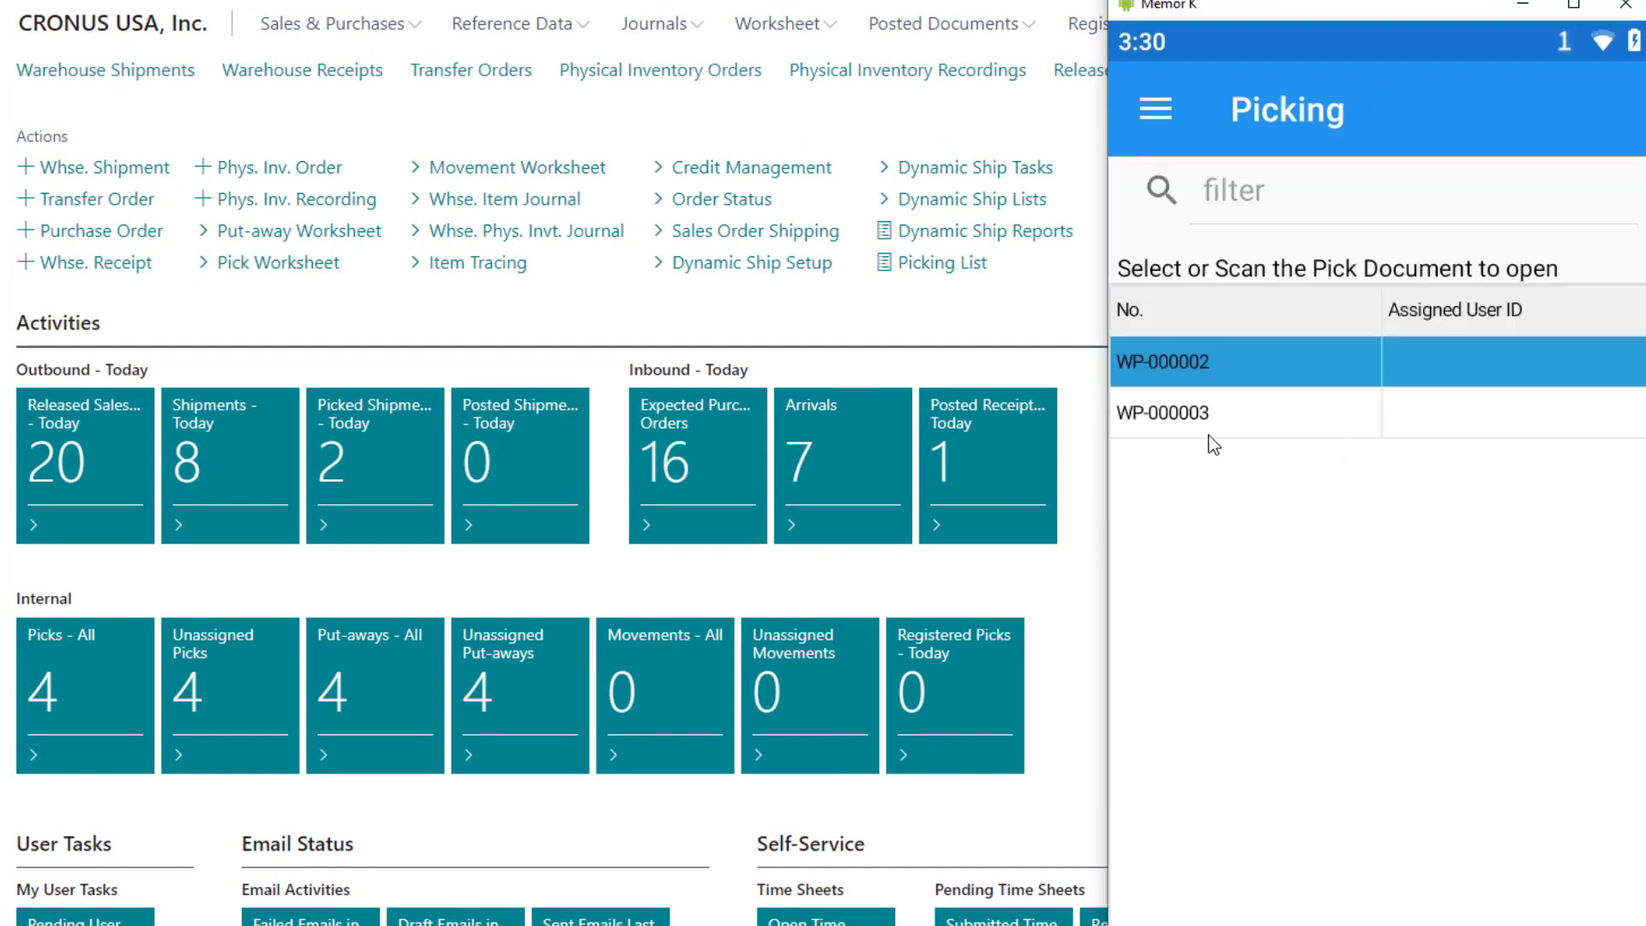
- Switch to Business Central, review the status and picked quantities of warehouse shipment WS-000025, and return to the home page
click(1079, 126)
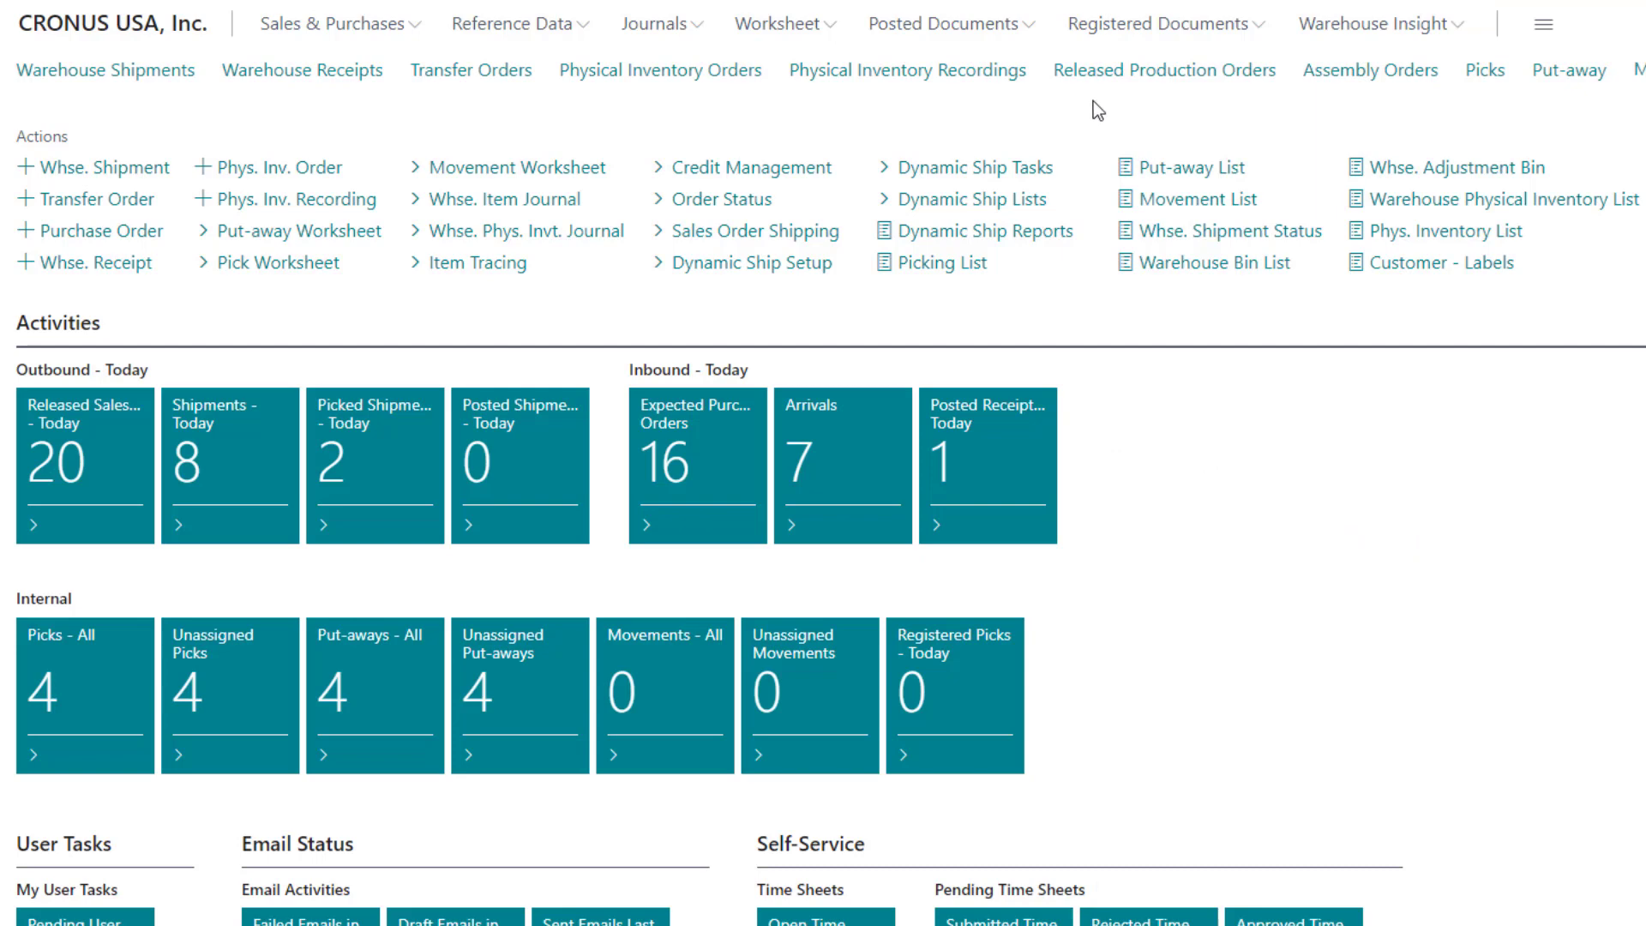
click(1484, 71)
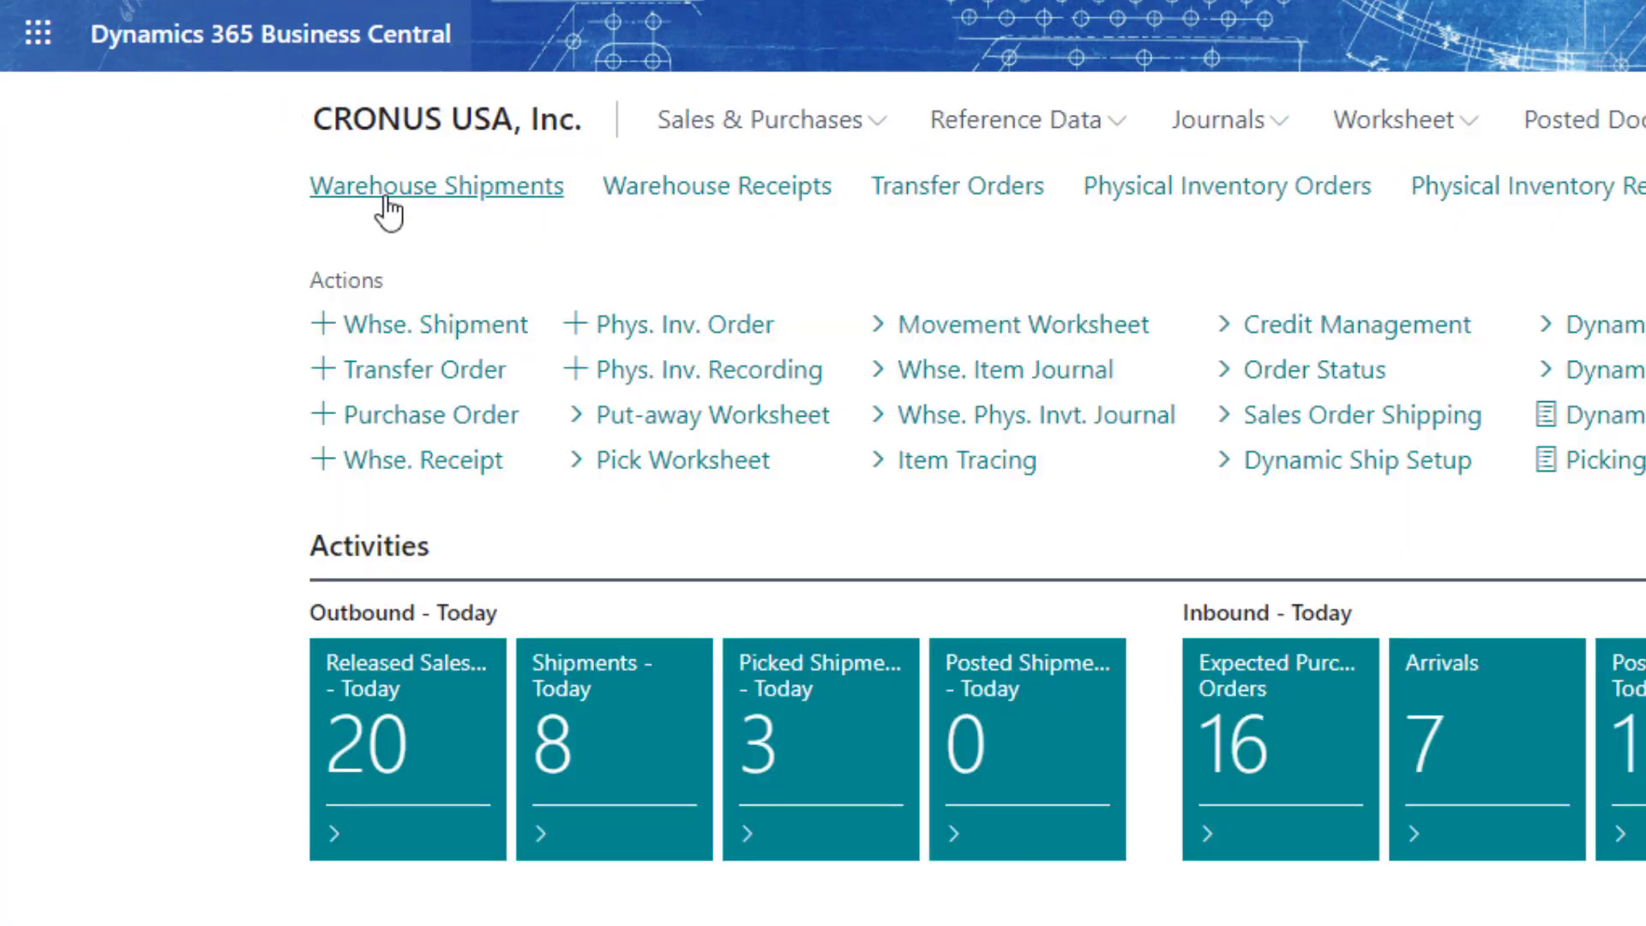
click(388, 199)
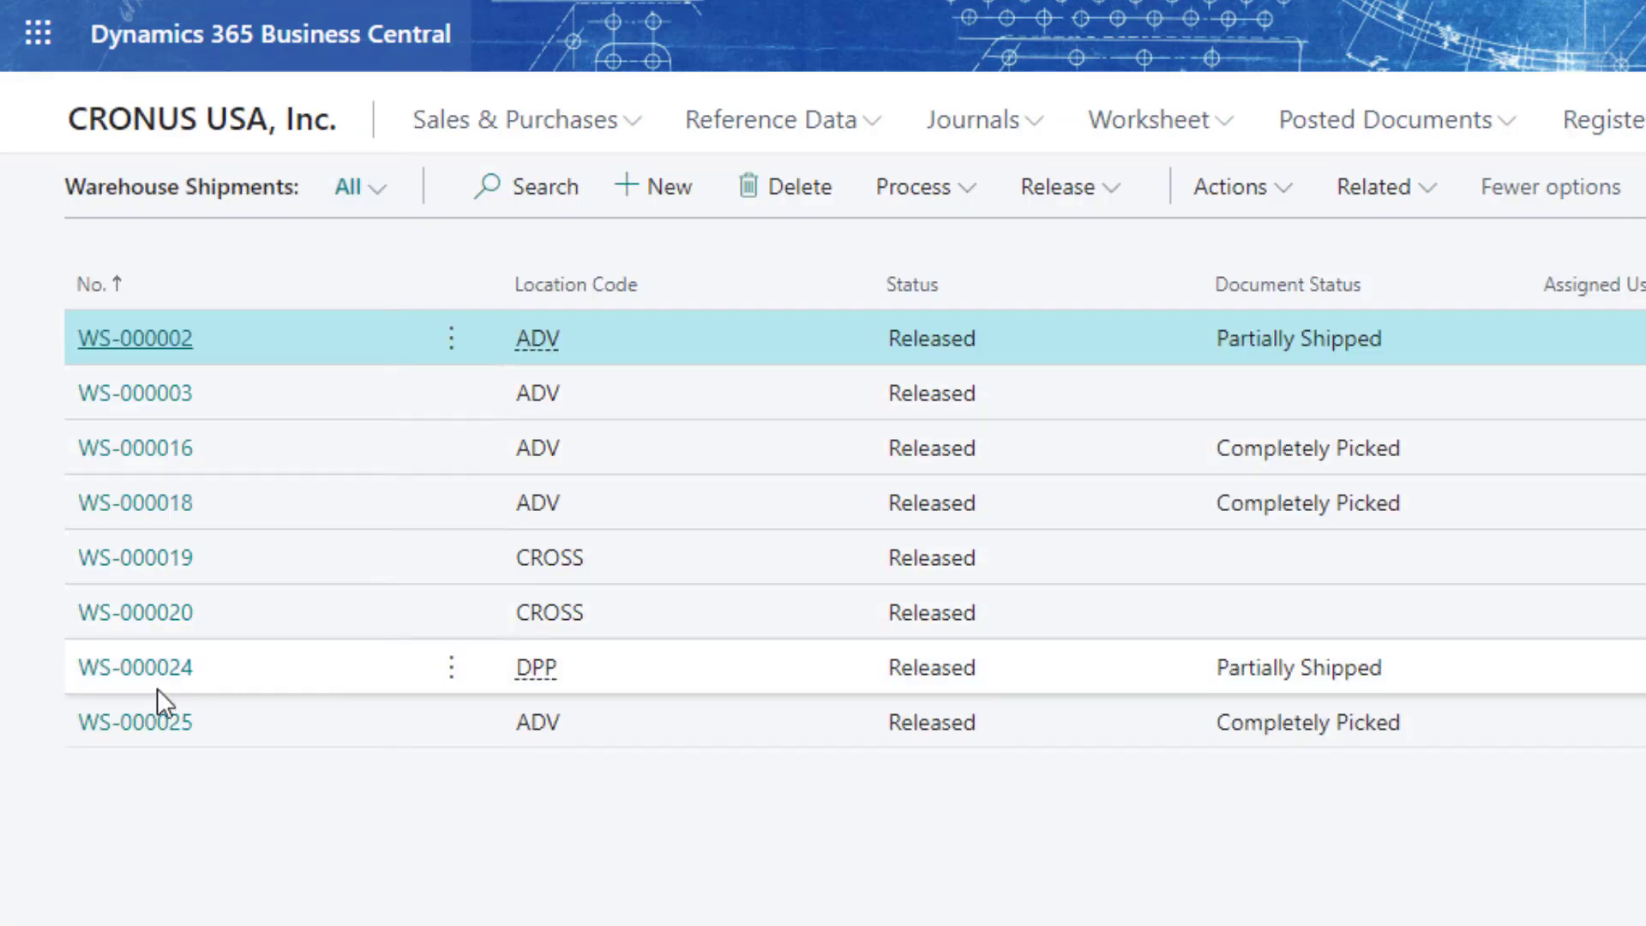
click(139, 733)
click(1347, 724)
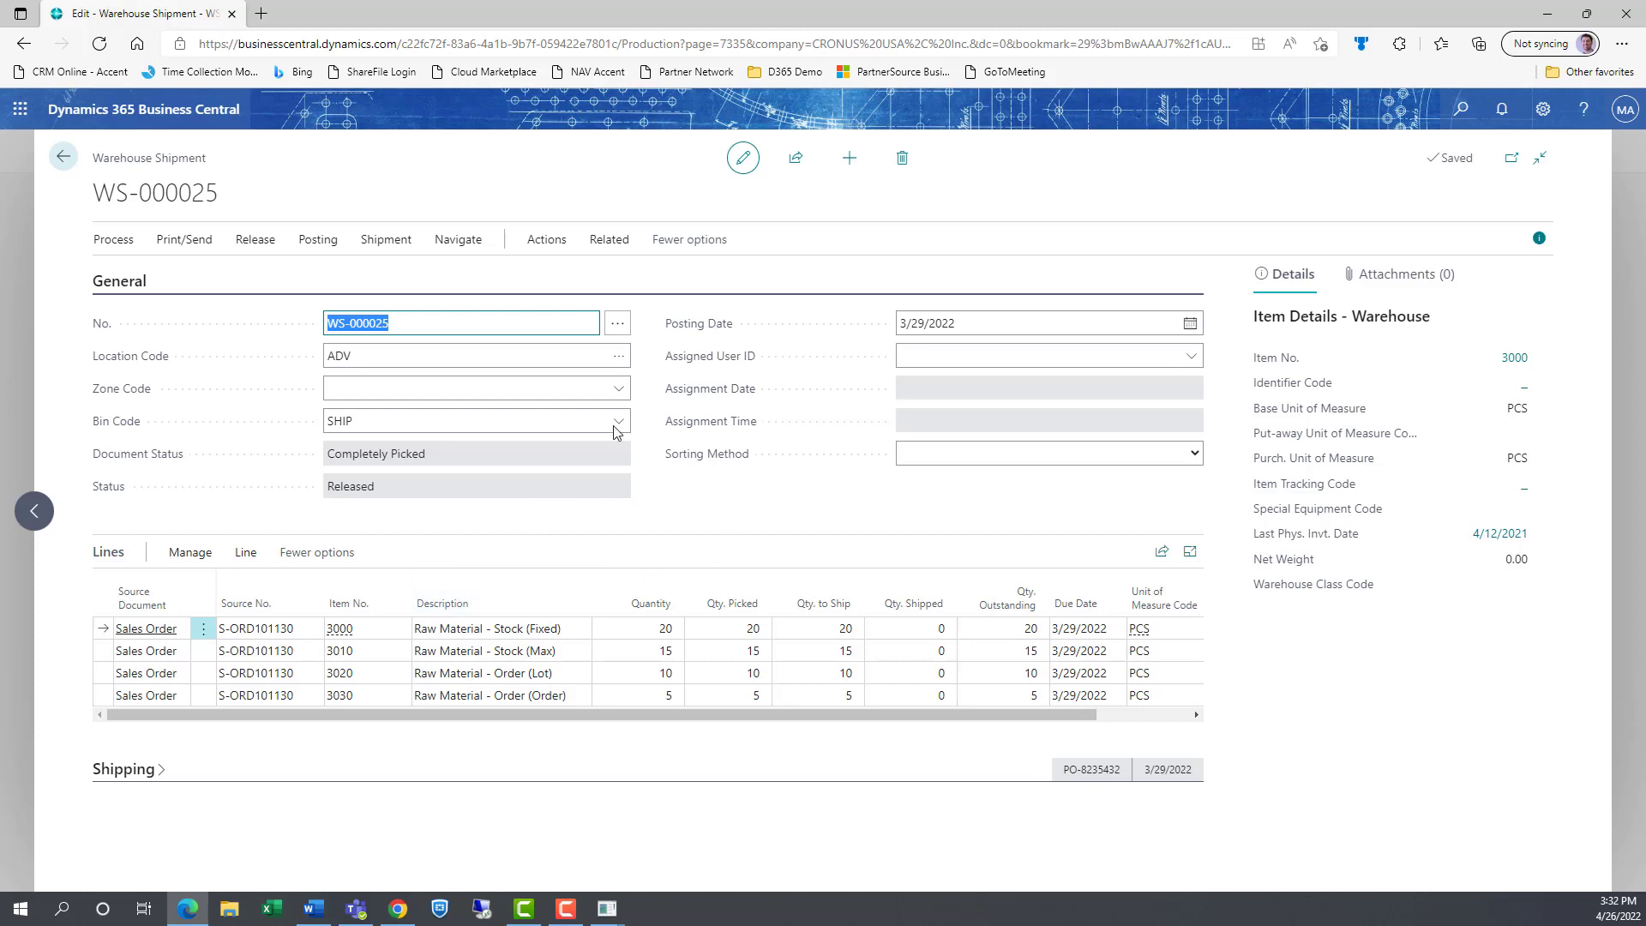
click(66, 161)
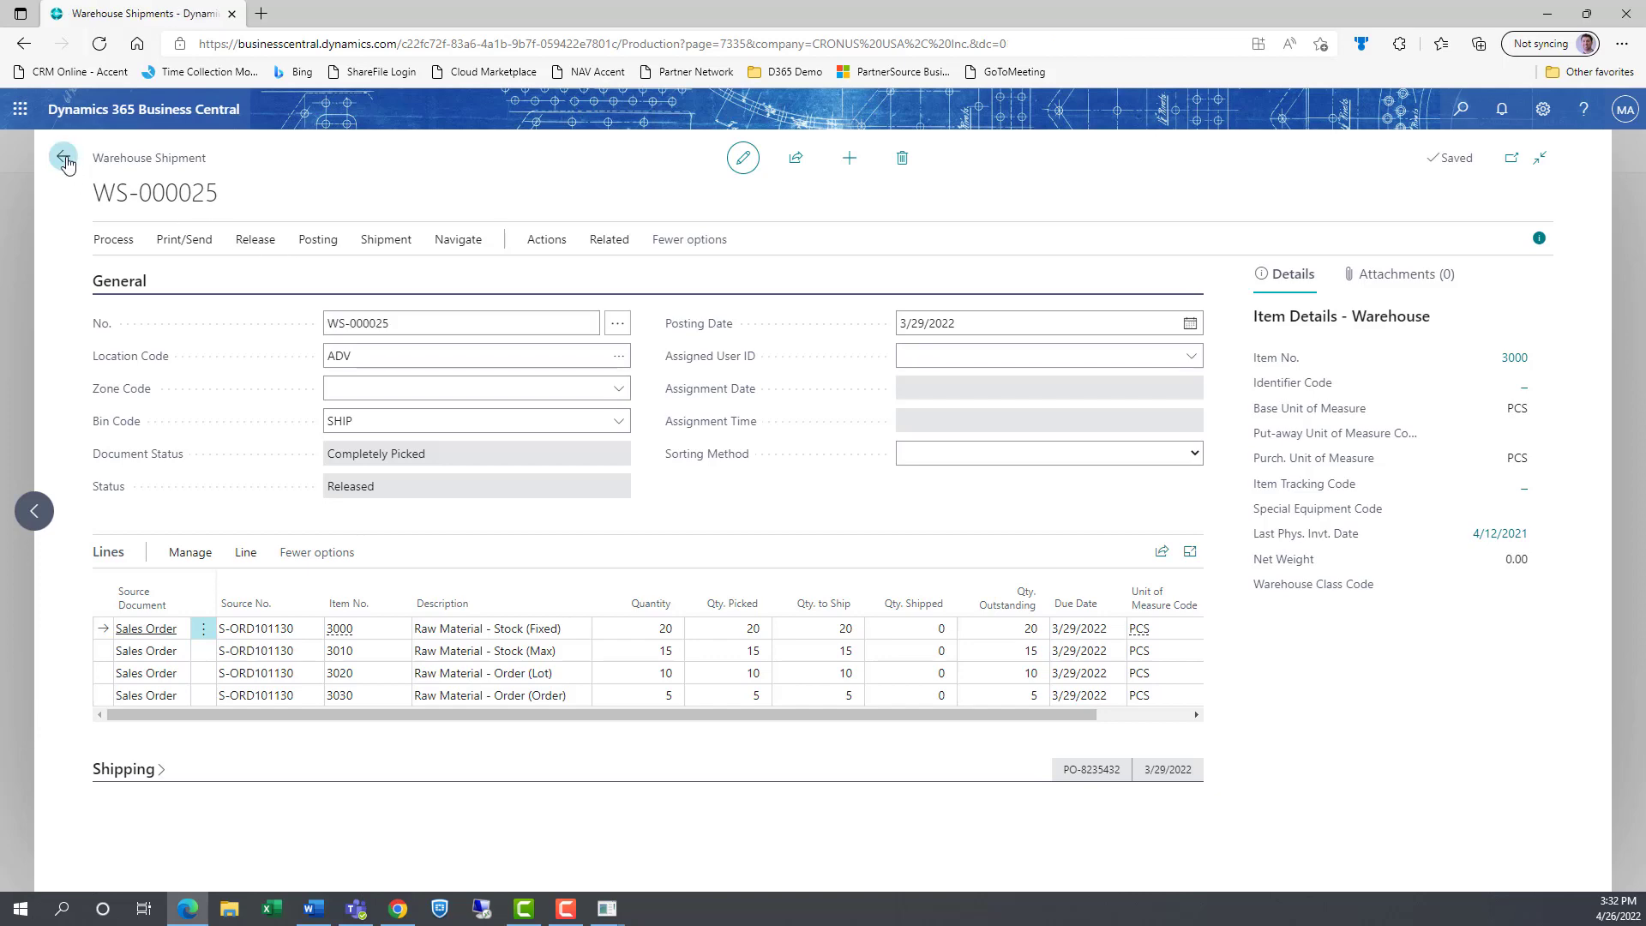
click(111, 160)
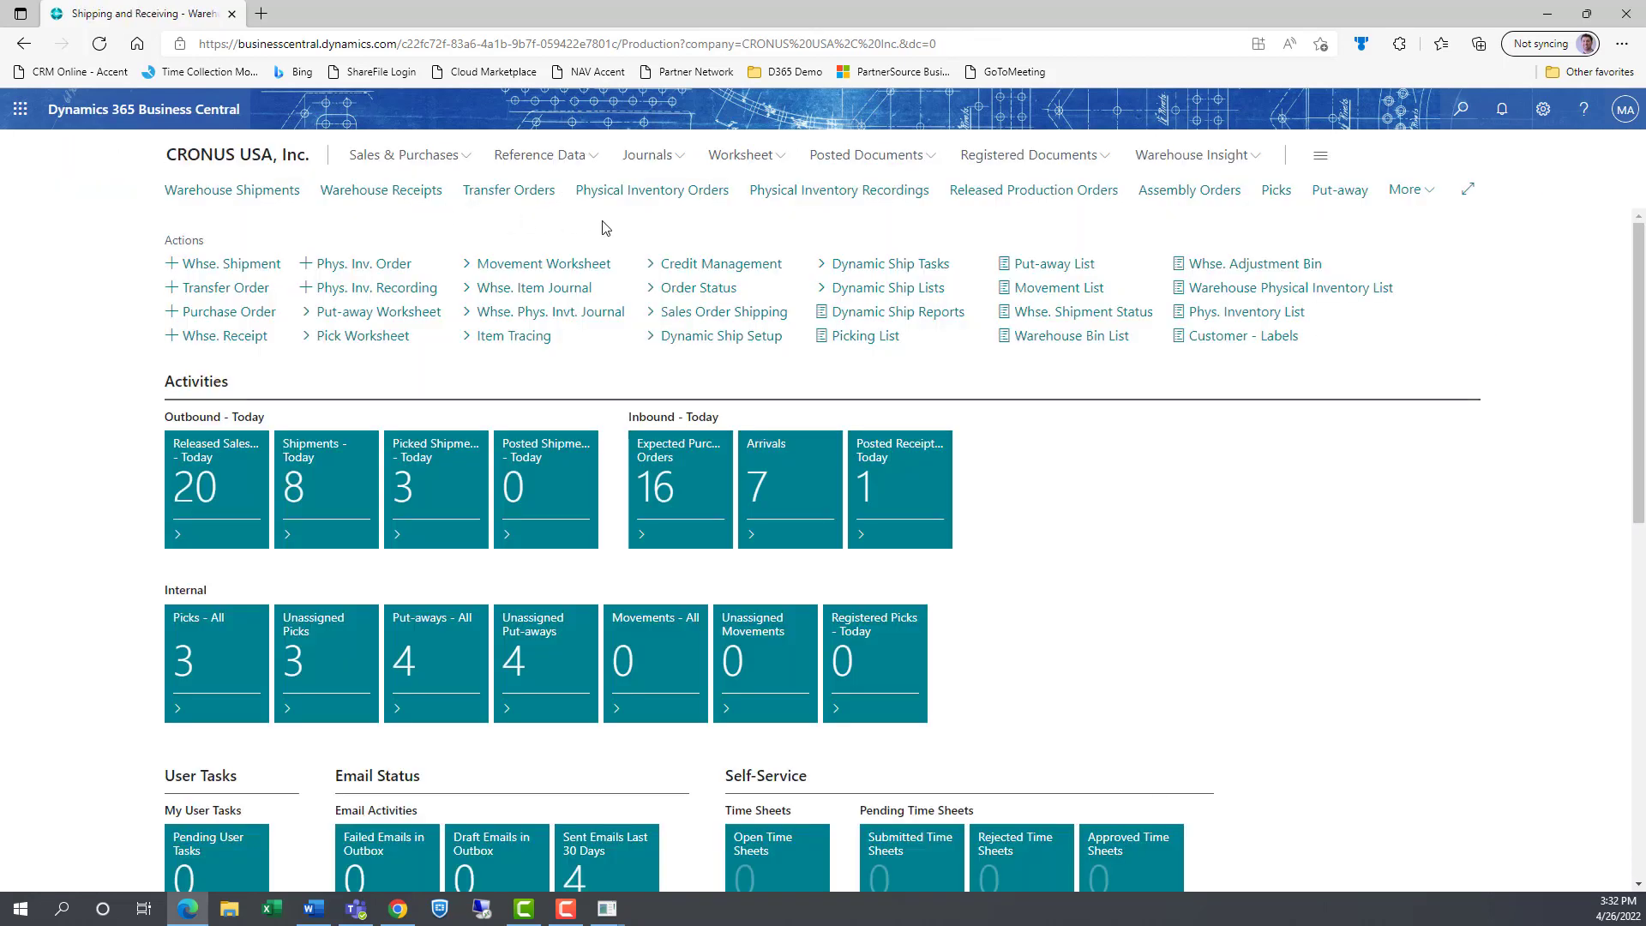